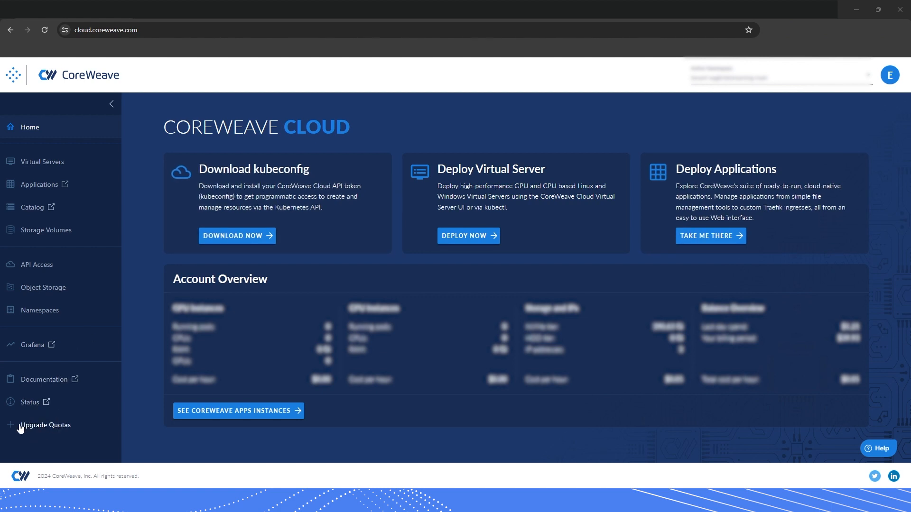
# Send an Upgrade Quotas request for 55 virtual servers and 55 GPUs
pyautogui.click(38, 427)
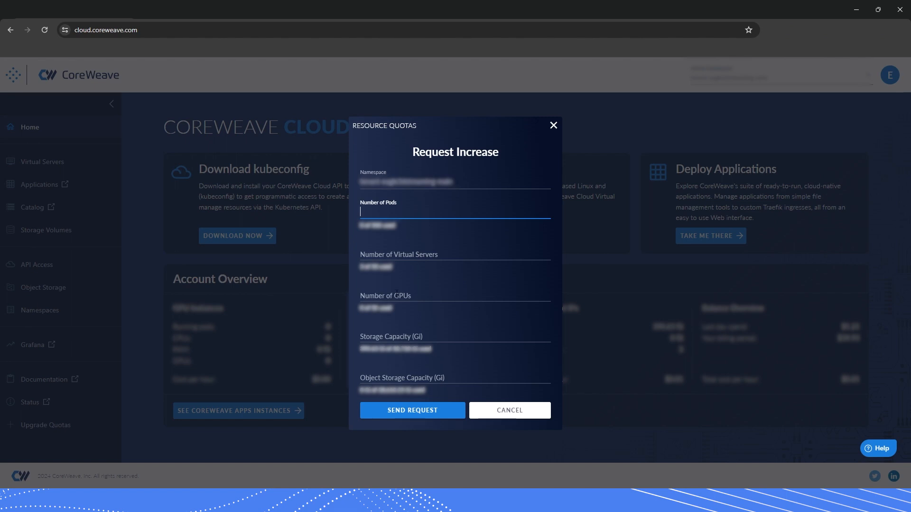
pyautogui.click(423, 255)
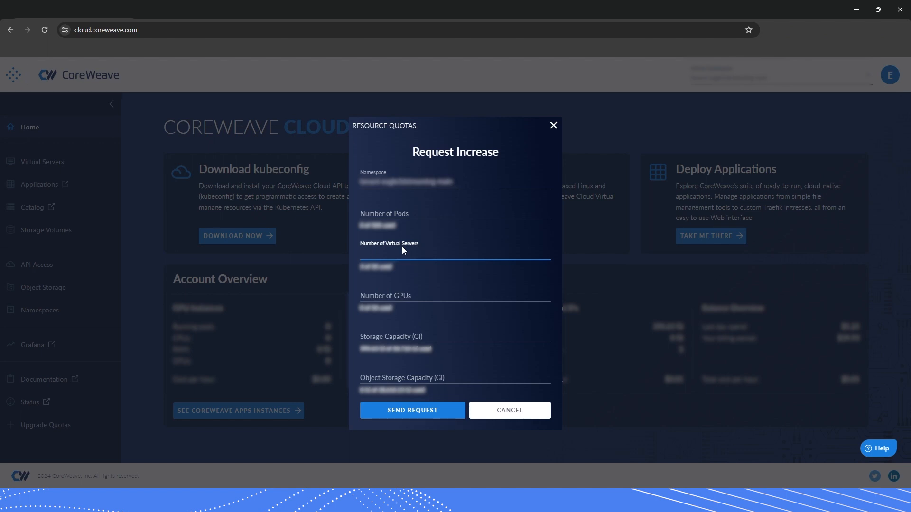
pyautogui.write('2')
pyautogui.press('BackSpace')
pyautogui.write('55')
pyautogui.click(391, 292)
pyautogui.write('55')
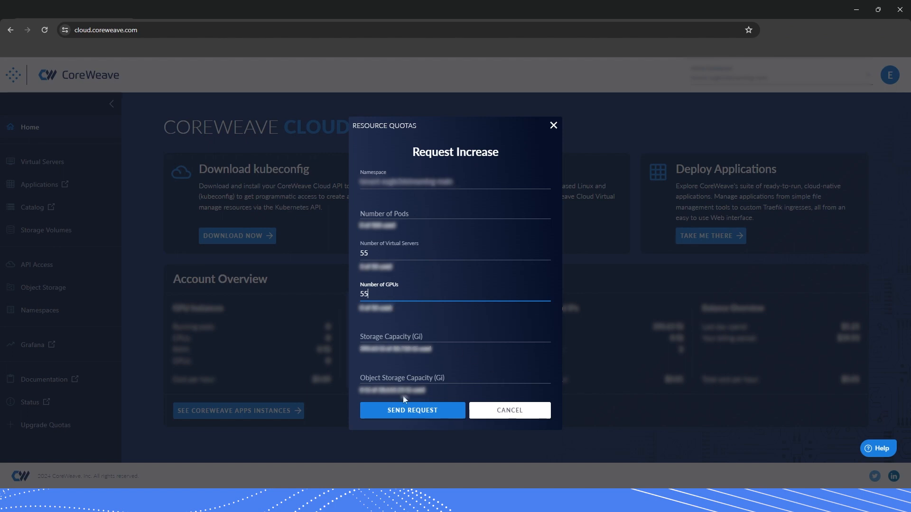
pyautogui.click(418, 410)
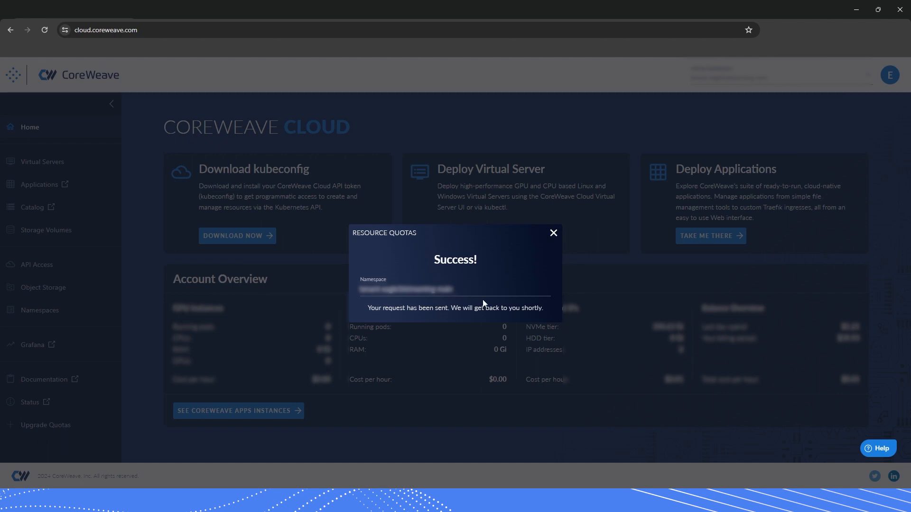
# Close the Success confirmation and start a new virtual server using the Apps deploy form
pyautogui.click(553, 234)
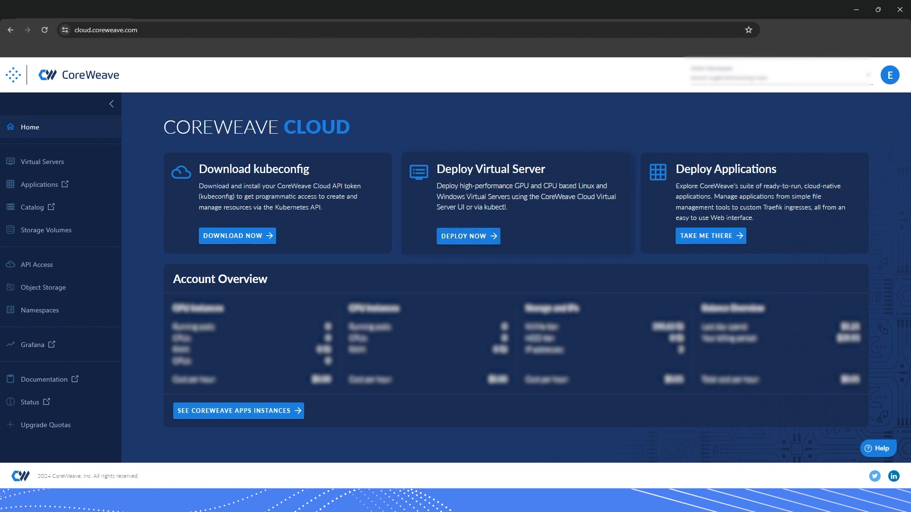
pyautogui.click(463, 237)
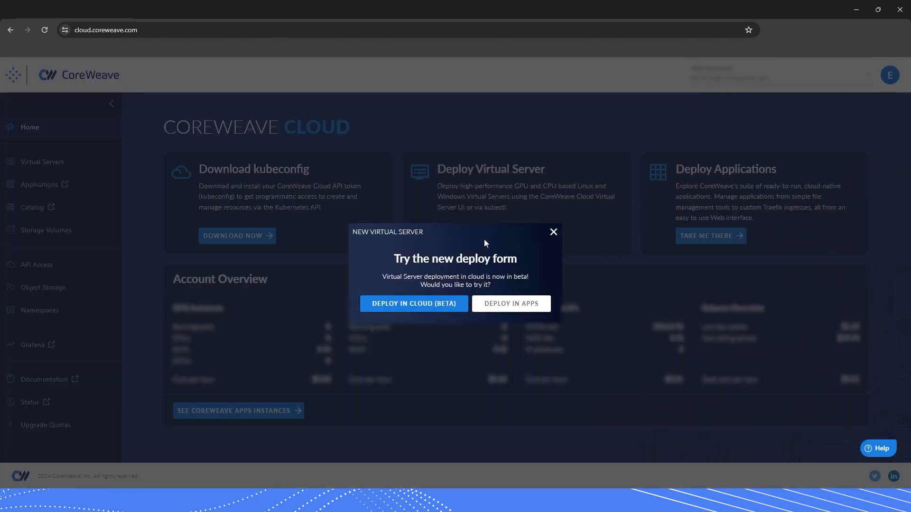
pyautogui.click(528, 308)
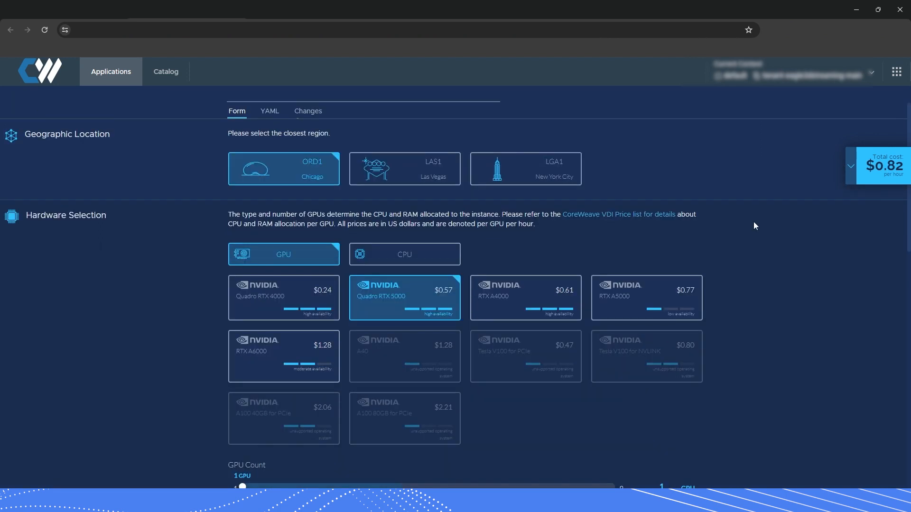
# Expand the Total cost breakdown, compare RTX A4000 and A5000, and end on Quadro RTX 5000 at $0.82/hour
pyautogui.click(880, 177)
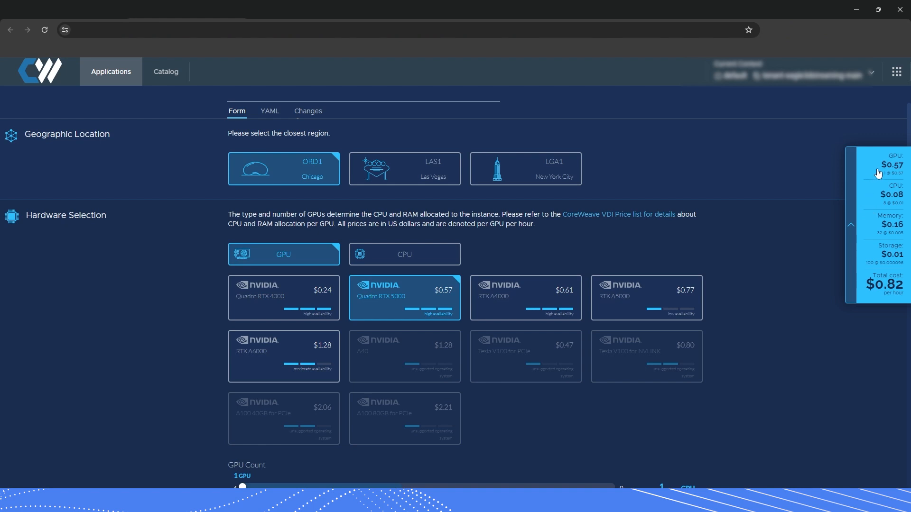
pyautogui.click(572, 298)
pyautogui.click(625, 297)
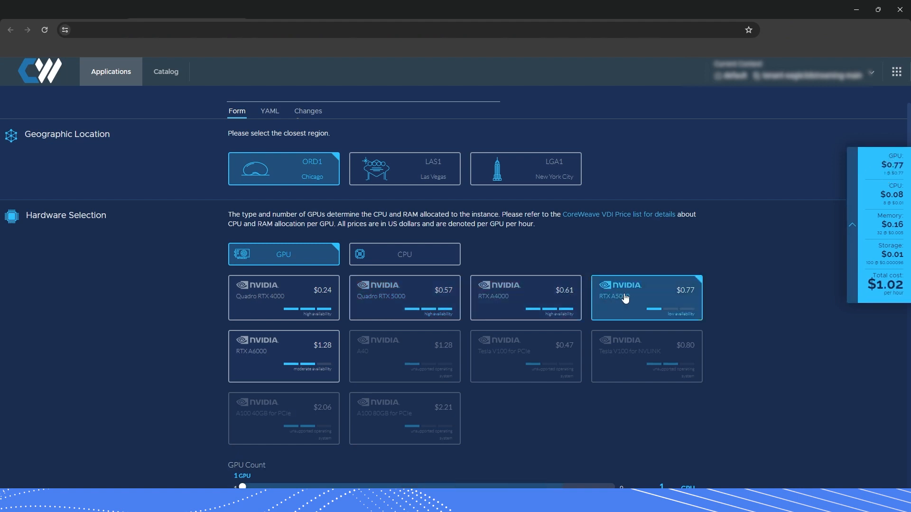
pyautogui.click(546, 297)
pyautogui.click(429, 298)
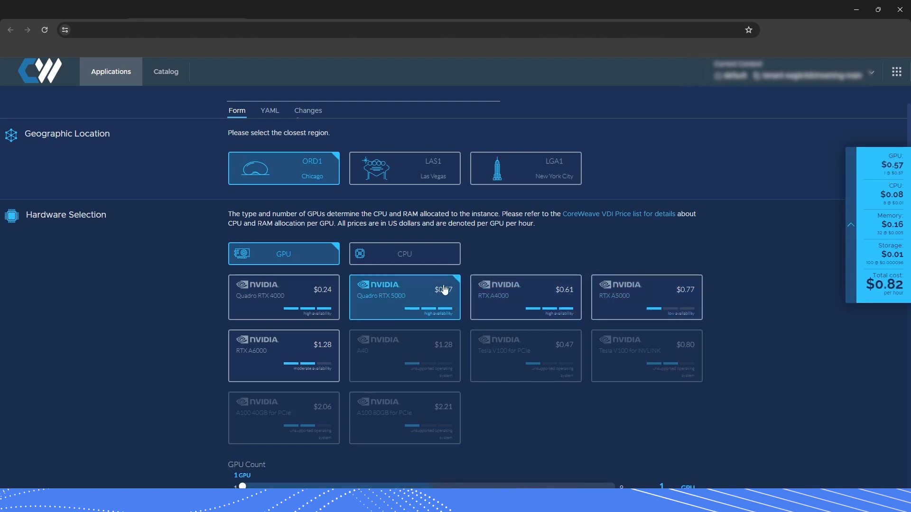
# Switch the hardware to CPU only and pick the Intel Xeon Scalable processor
pyautogui.scroll(-5, 403, 298)
pyautogui.scroll(2, 341, 321)
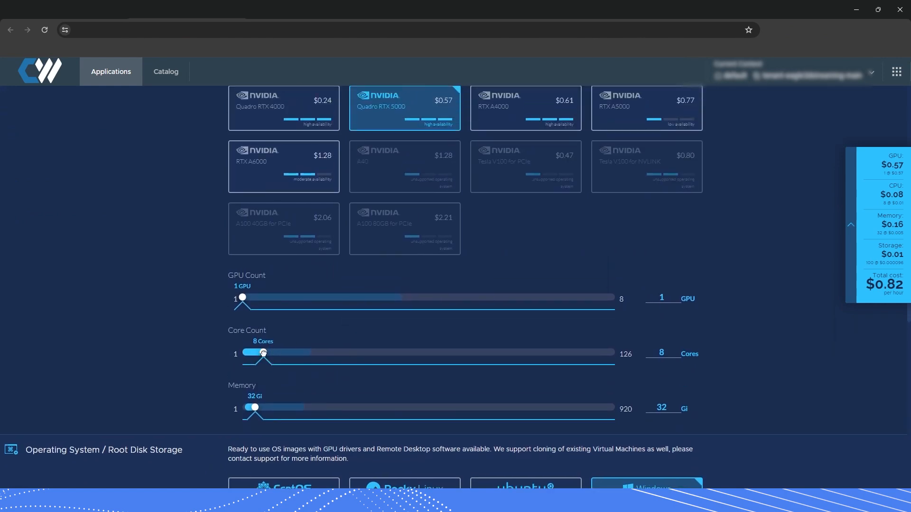
pyautogui.moveTo(263, 353)
pyautogui.mouseDown()
pyautogui.moveTo(279, 352)
pyautogui.moveTo(269, 352)
pyautogui.mouseUp()
pyautogui.scroll(4, 351, 237)
pyautogui.click(401, 261)
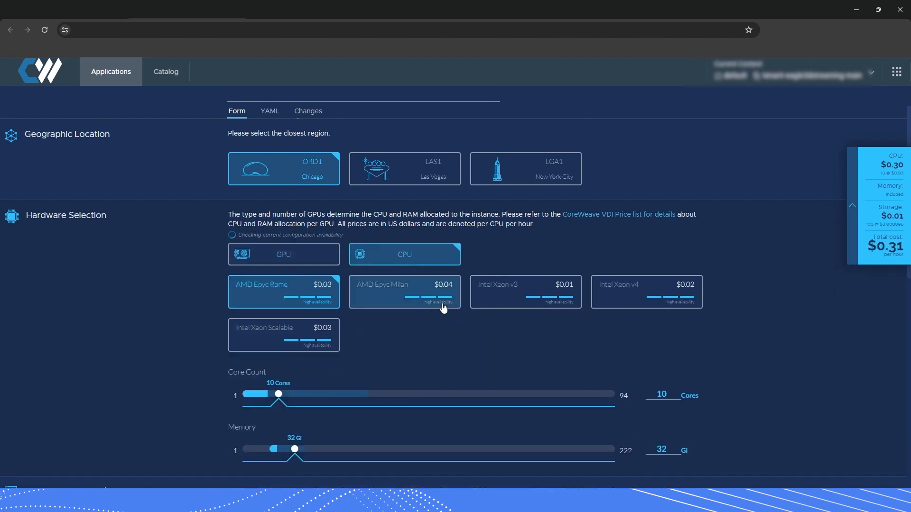
pyautogui.scroll(-1, 444, 309)
pyautogui.click(432, 247)
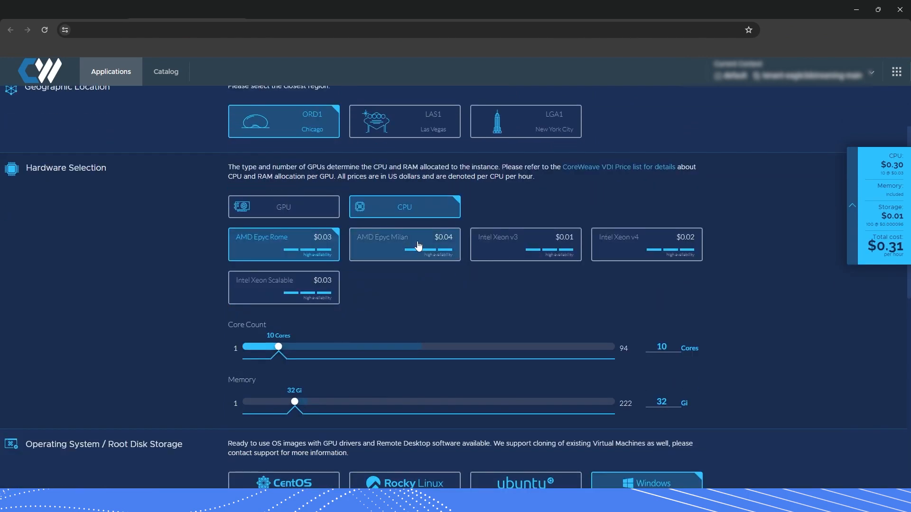
pyautogui.click(506, 247)
pyautogui.click(612, 248)
pyautogui.click(313, 287)
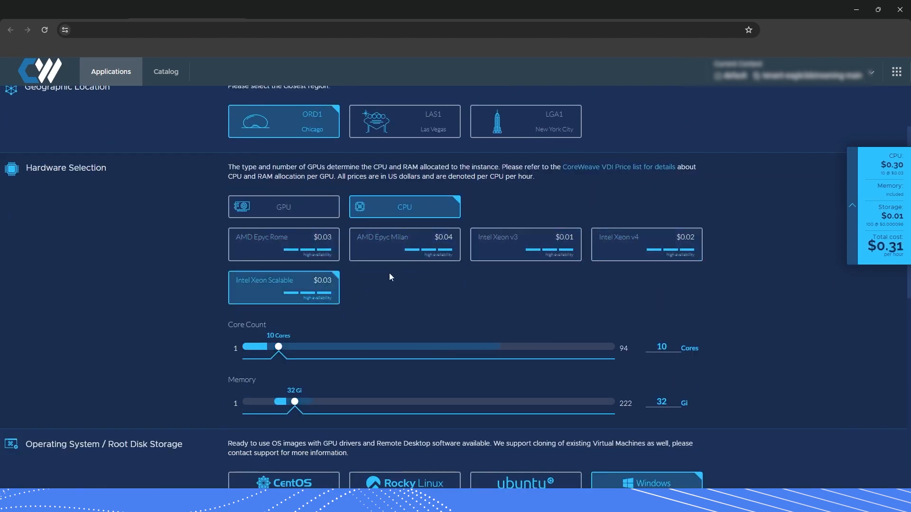
# Enlarge the root disk size to 138 Gi
pyautogui.scroll(-7, 557, 292)
pyautogui.scroll(1, 566, 282)
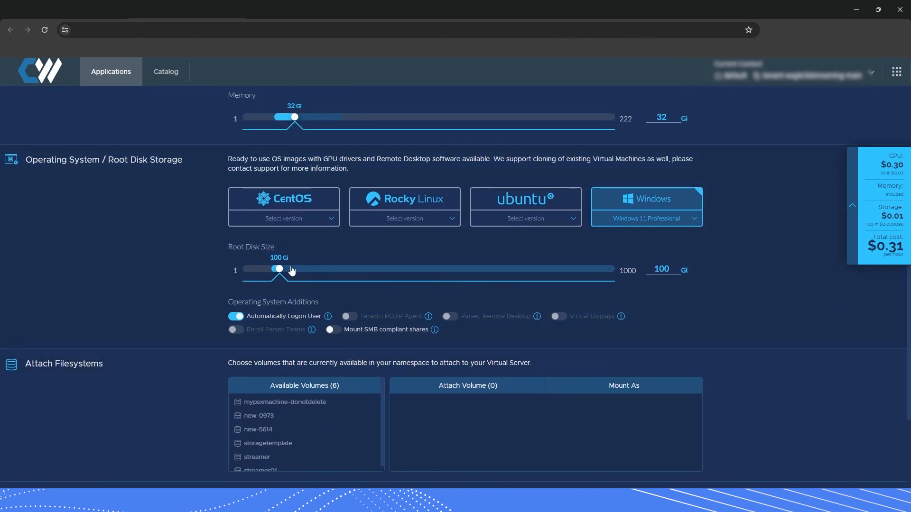
pyautogui.moveTo(280, 269)
pyautogui.mouseDown()
pyautogui.moveTo(412, 270)
pyautogui.moveTo(293, 271)
pyautogui.mouseUp()
pyautogui.scroll(8, 453, 284)
pyautogui.scroll(-5, 457, 337)
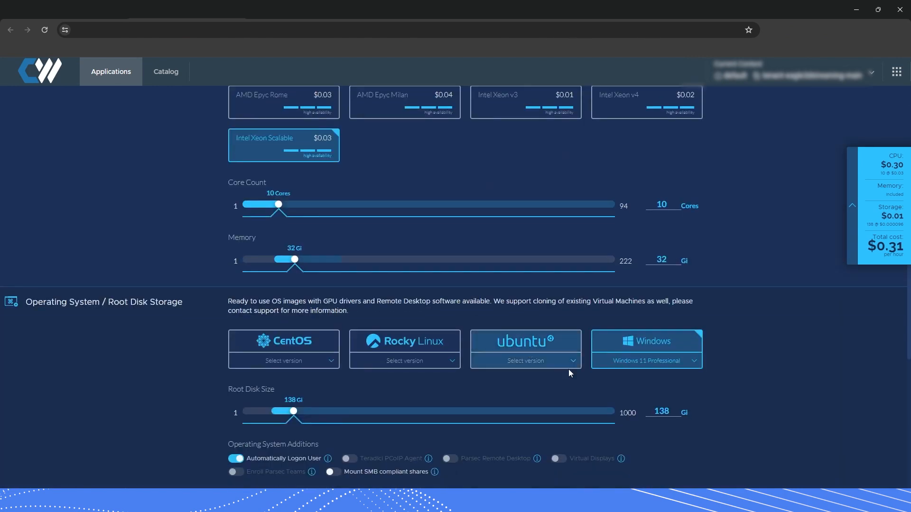
# Set the operating system to Windows 11 Professional
pyautogui.click(446, 363)
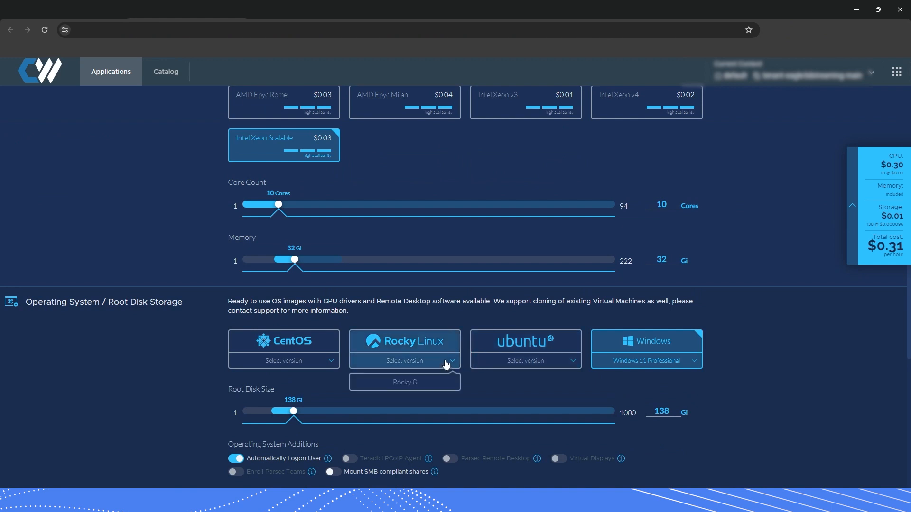
pyautogui.click(404, 383)
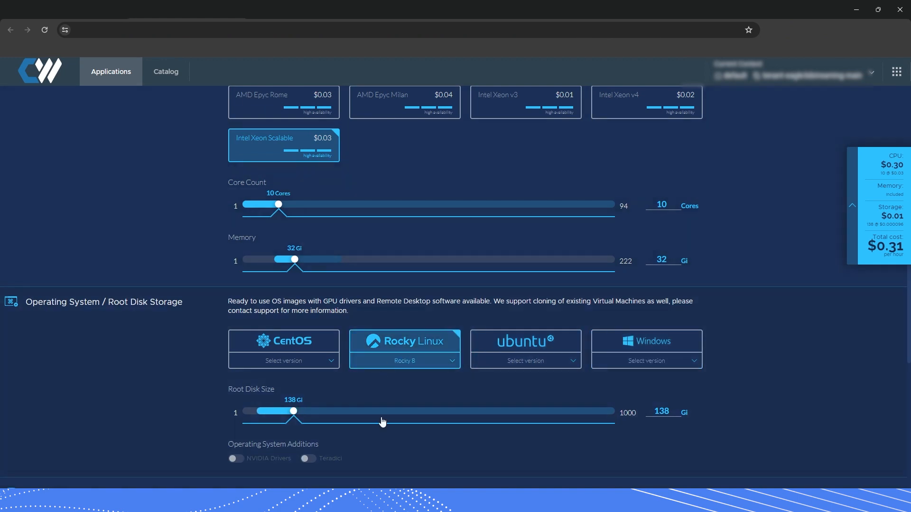
pyautogui.click(664, 361)
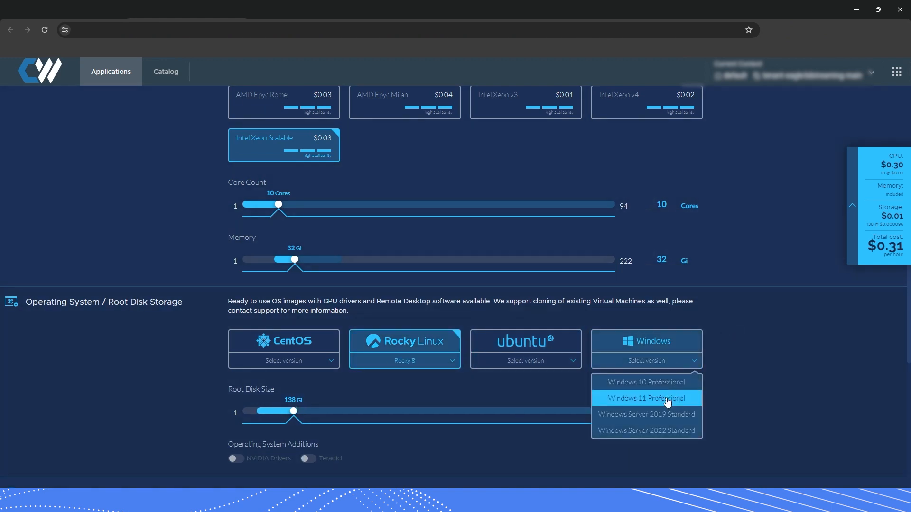
pyautogui.click(638, 397)
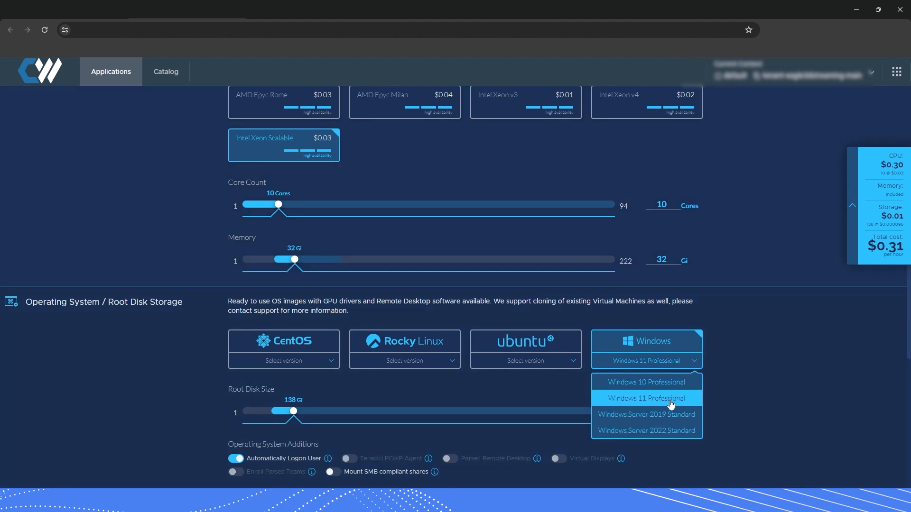
pyautogui.click(683, 398)
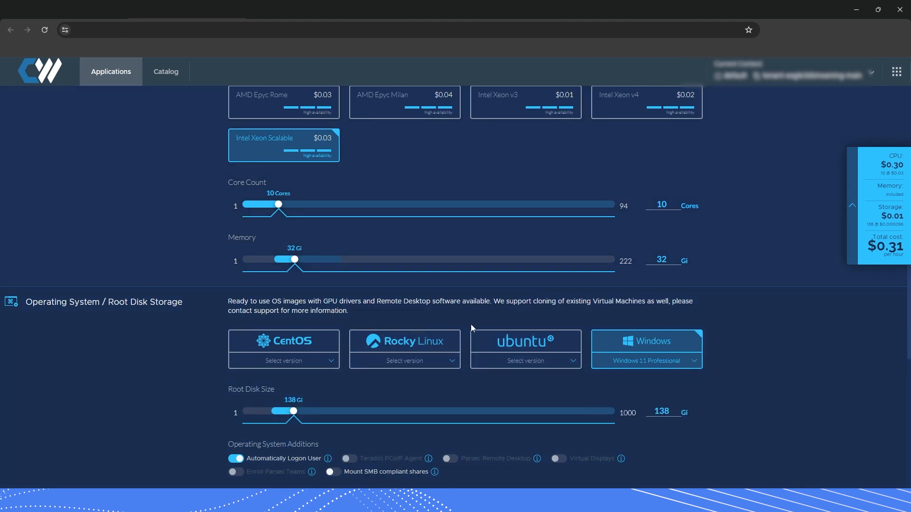
pyautogui.scroll(5, 522, 341)
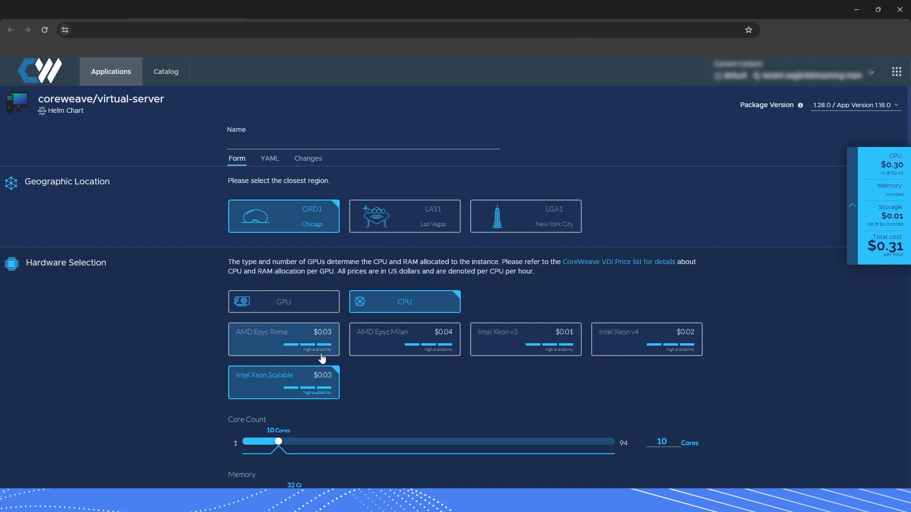
pyautogui.click(286, 305)
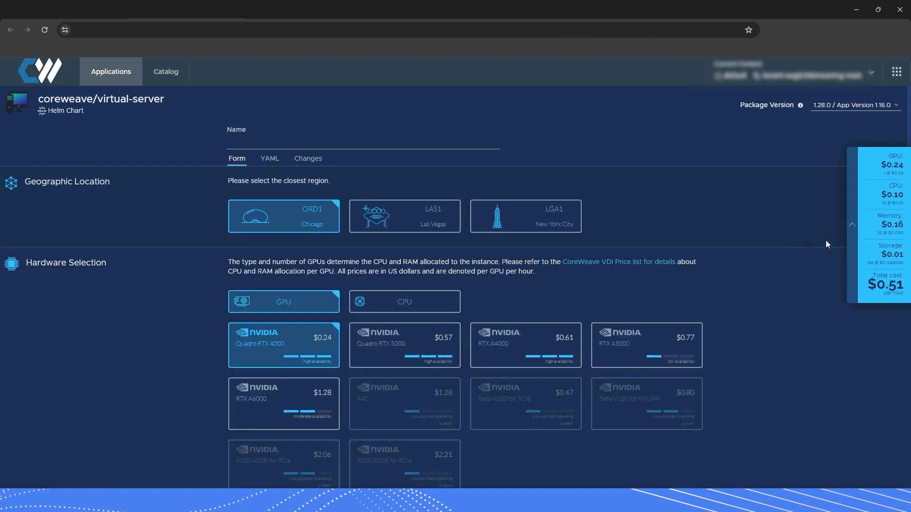
pyautogui.scroll(-3, 713, 354)
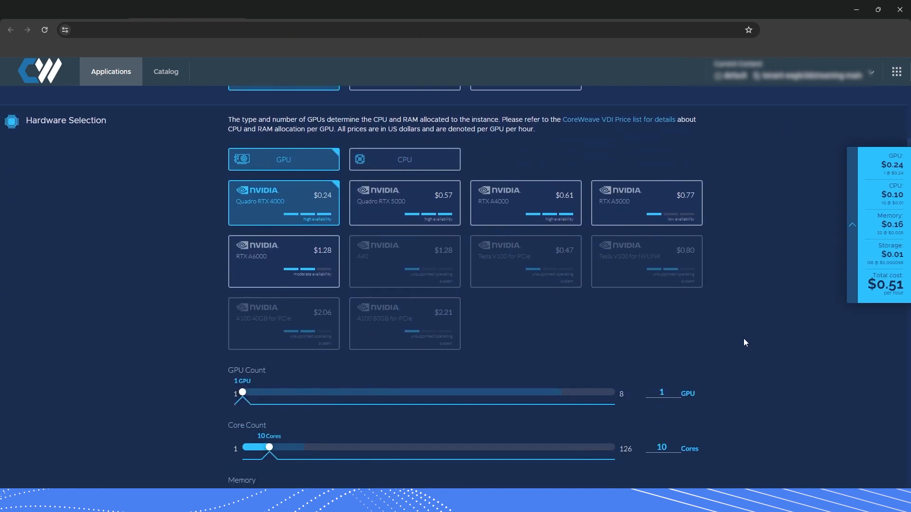
pyautogui.scroll(1, 748, 335)
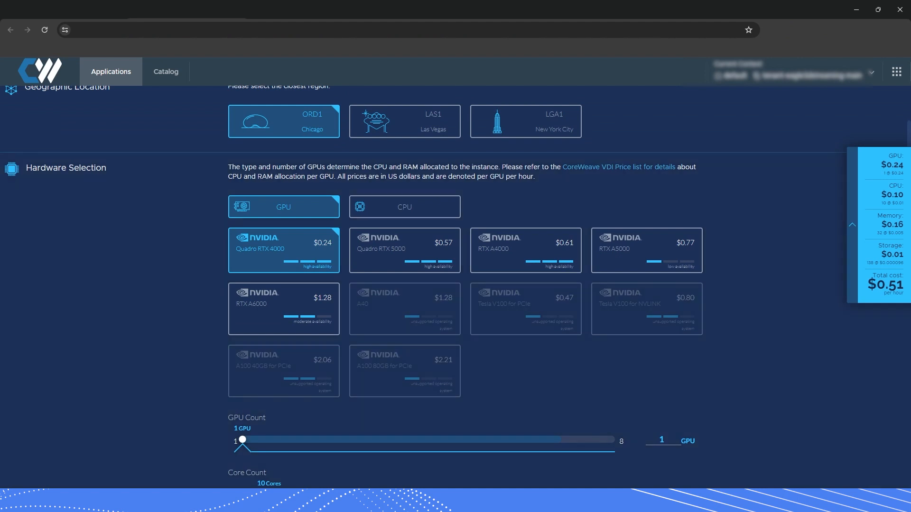
pyautogui.scroll(2, 549, 223)
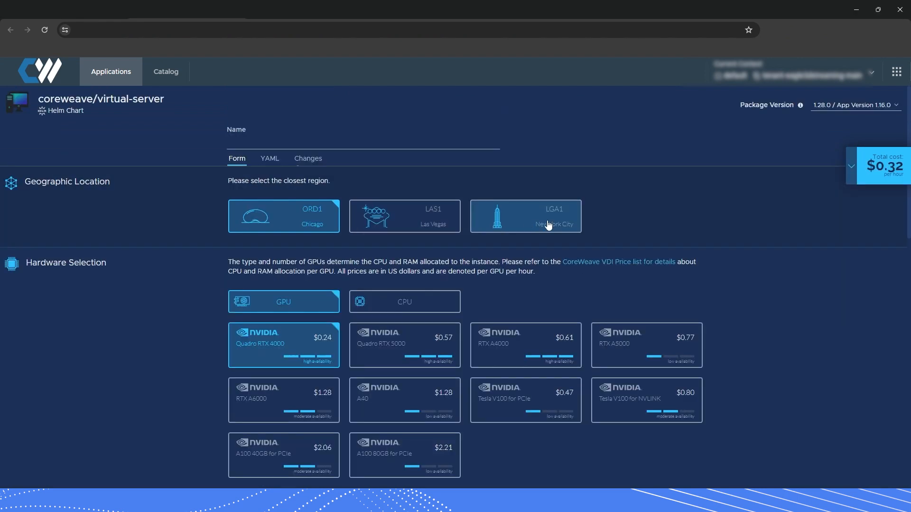
pyautogui.scroll(-2, 140, 310)
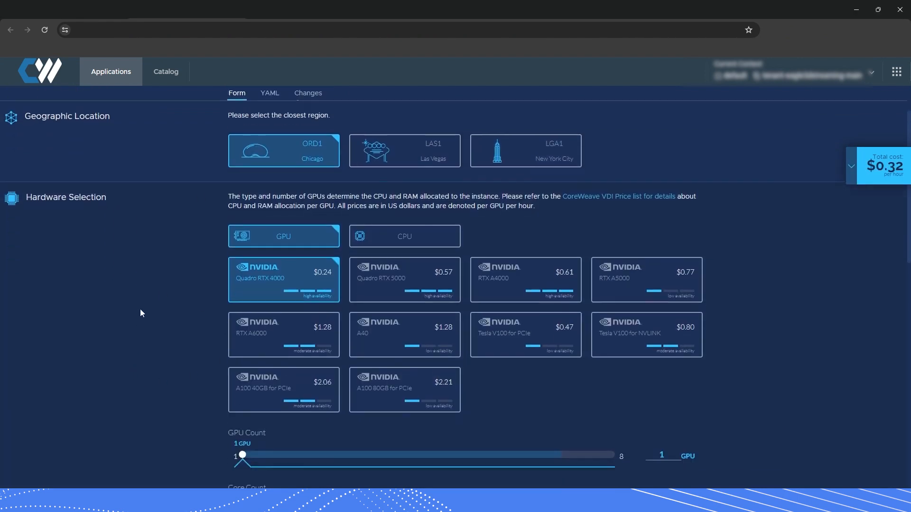
pyautogui.scroll(1, 155, 340)
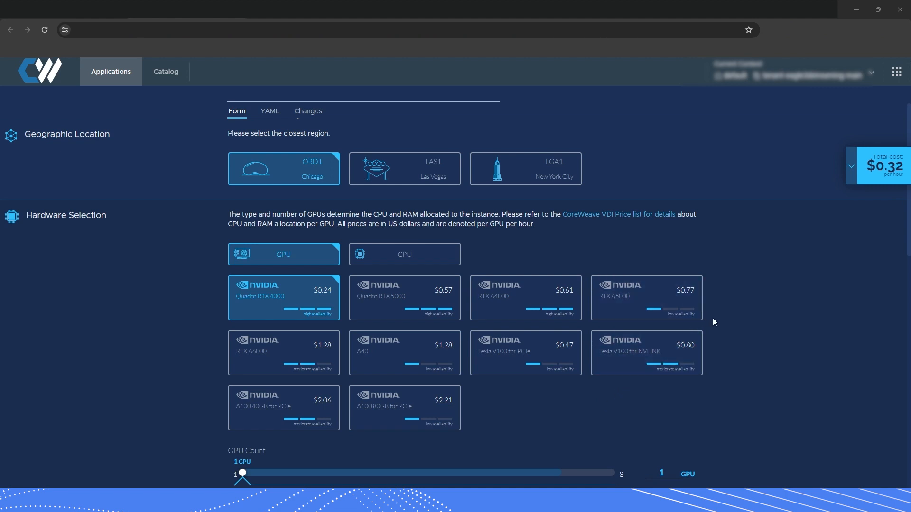
# Compare hourly prices of Quadro RTX 5000, RTX A4000, RTX A5000 and RTX A6000 GPUs
pyautogui.click(393, 305)
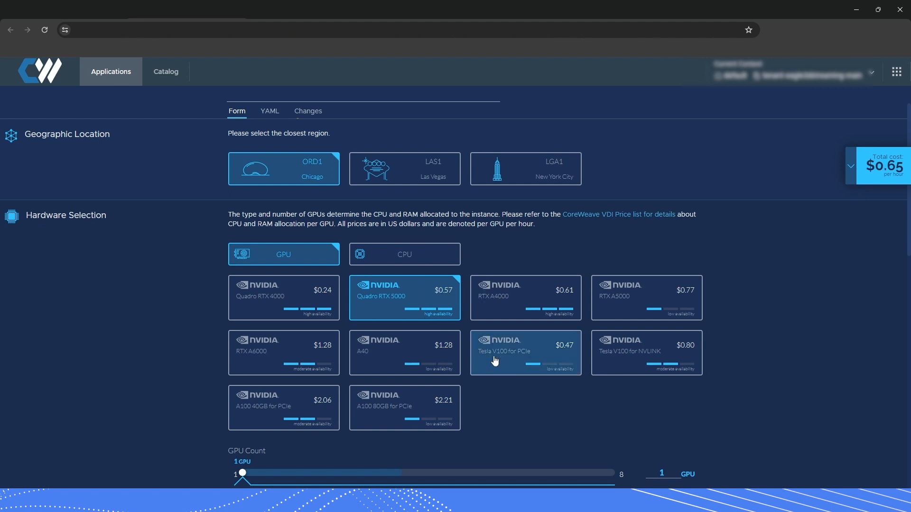
pyautogui.click(525, 308)
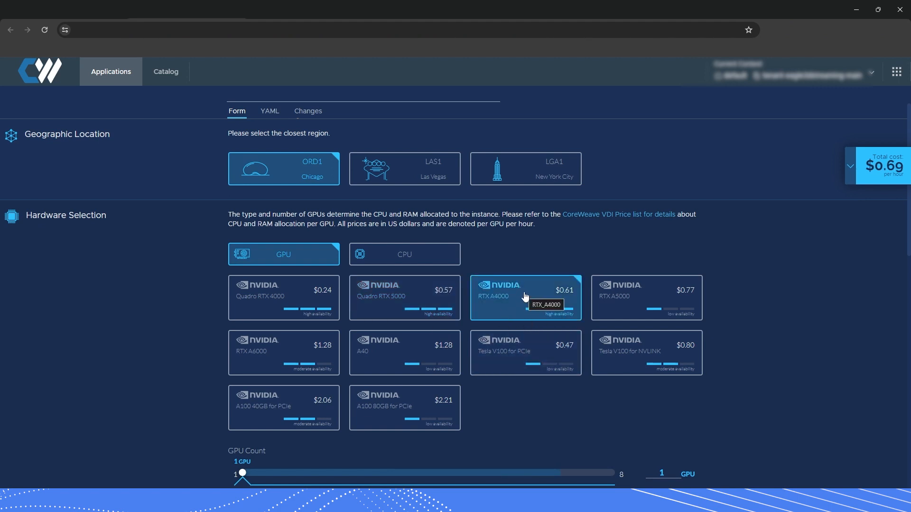
pyautogui.click(630, 307)
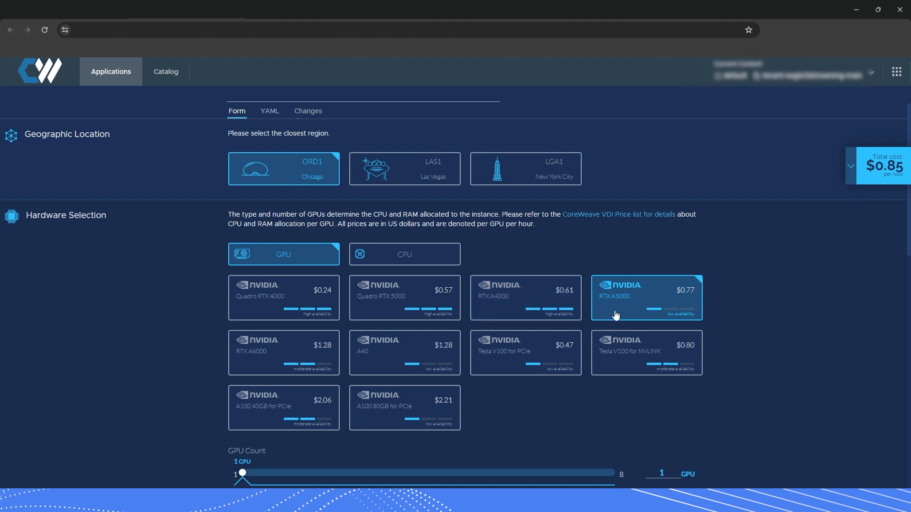
pyautogui.click(297, 360)
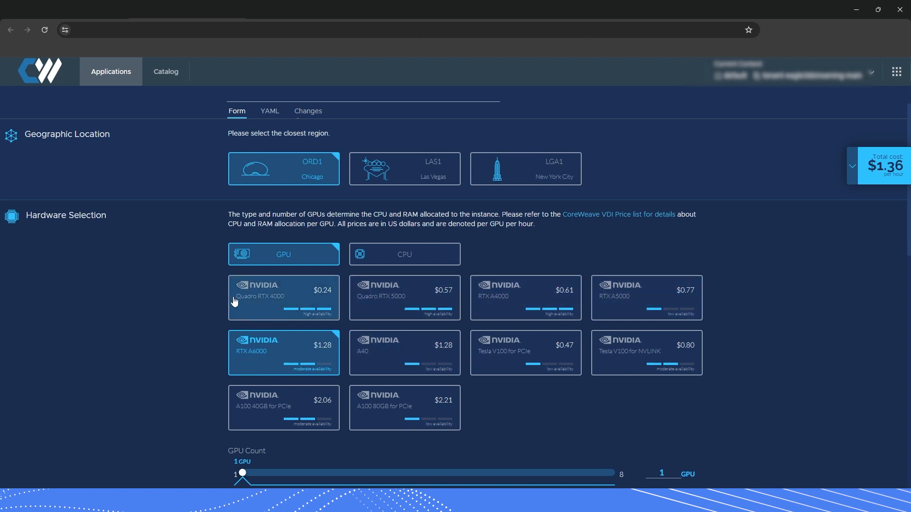
pyautogui.click(390, 298)
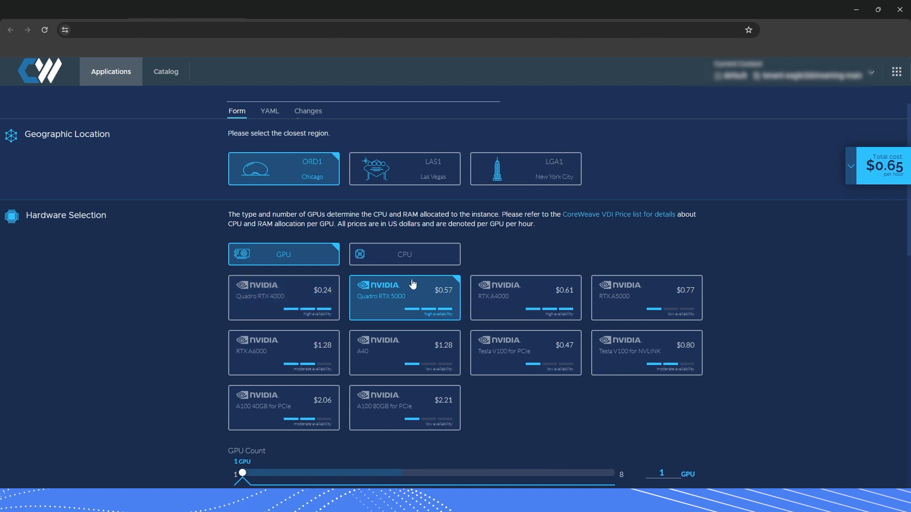
# Check CPU-only options, then return to one Quadro RTX 4000 GPU with 4 cores and 12 Gi
pyautogui.click(412, 254)
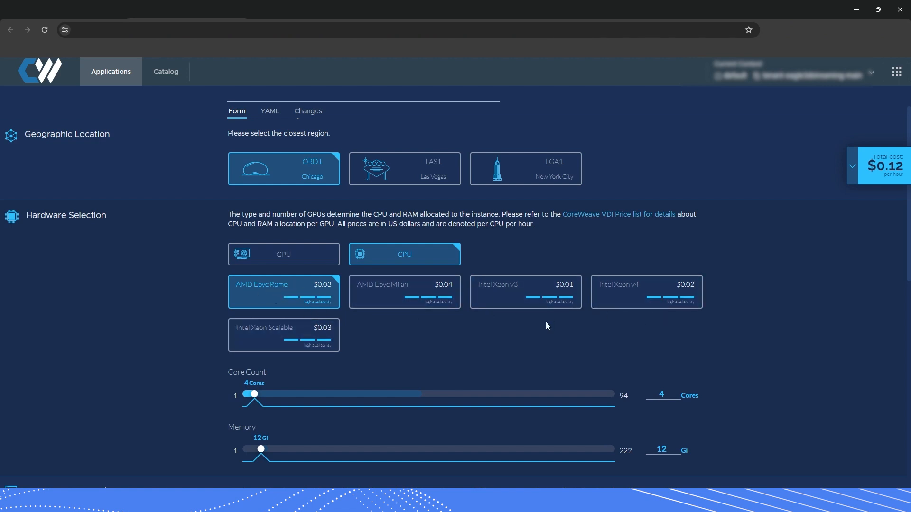
pyautogui.click(294, 258)
pyautogui.scroll(-5, 151, 361)
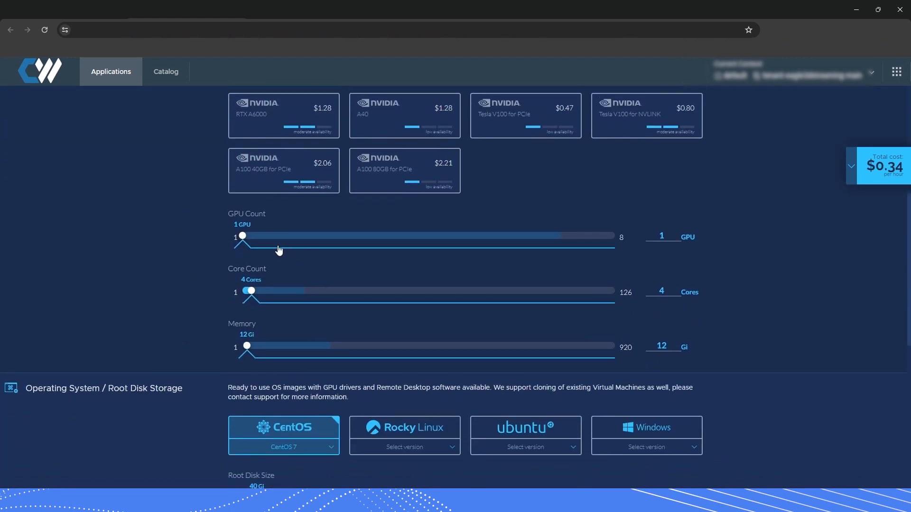
pyautogui.scroll(1, 402, 295)
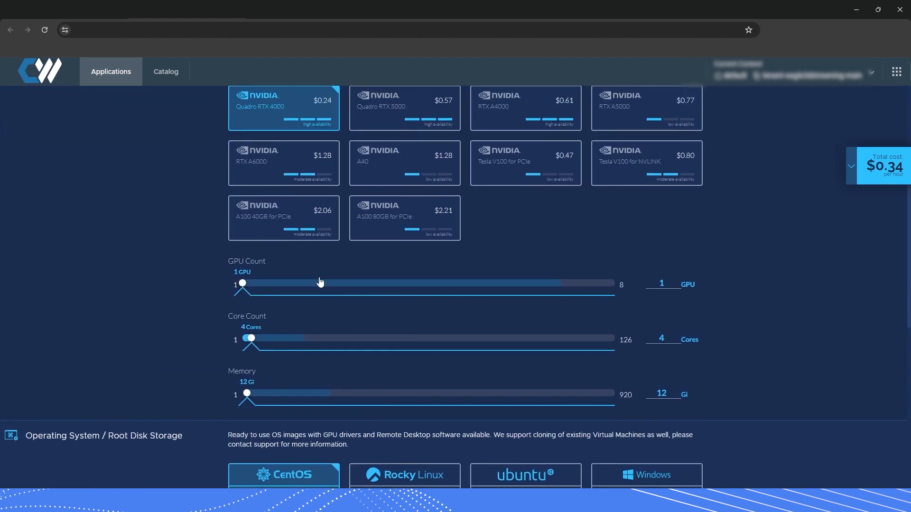
pyautogui.scroll(1, 386, 298)
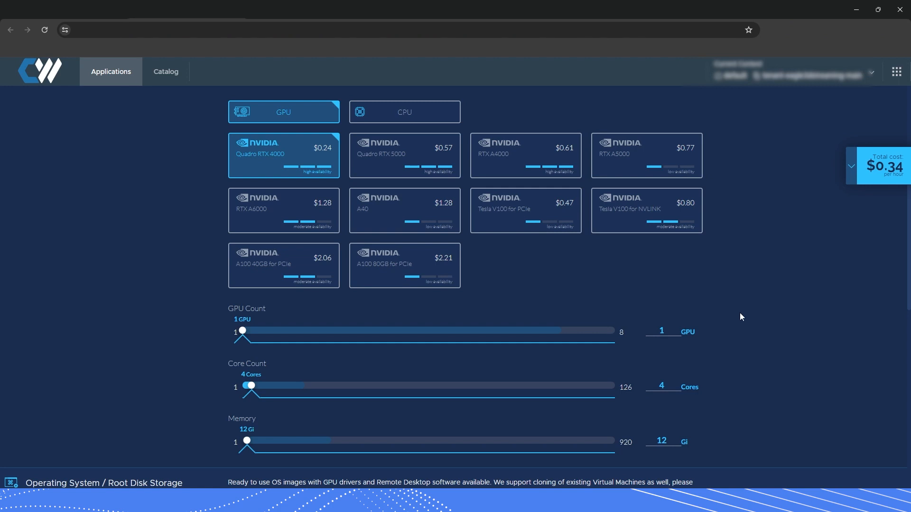
pyautogui.scroll(-1, 742, 317)
# Set Core Count to 8 and Memory to 32 Gi, raising the total to $0.48/hour
pyautogui.moveTo(251, 338); pyautogui.dragTo(263, 338)
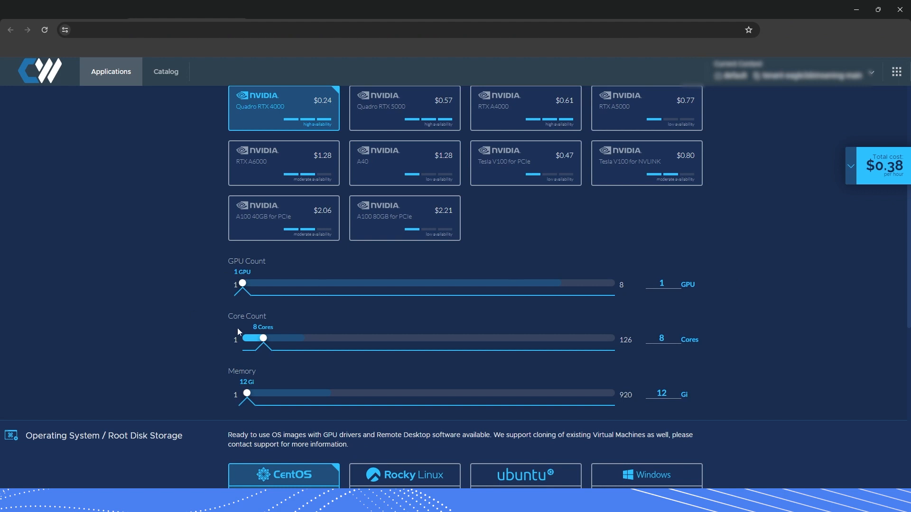
pyautogui.moveTo(247, 393); pyautogui.dragTo(254, 396)
pyautogui.scroll(-1, 753, 352)
pyautogui.scroll(3, 805, 374)
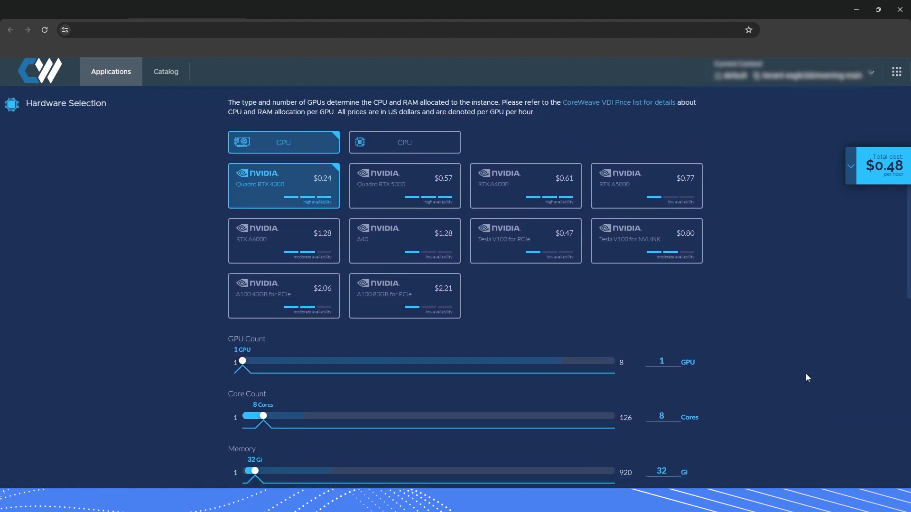
pyautogui.scroll(-4, 805, 374)
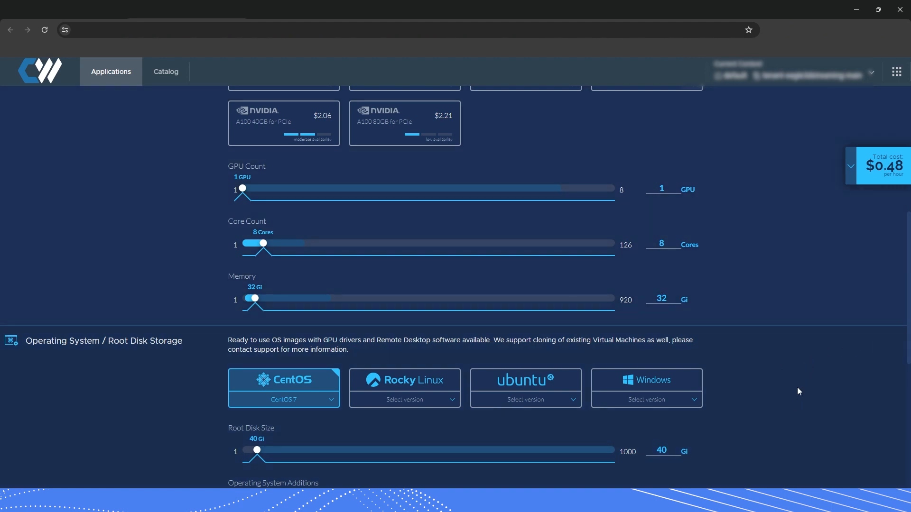
# Choose Windows 11 Professional and set the root disk to 95 Gi, totalling $0.49/hour
pyautogui.scroll(-2, 795, 377)
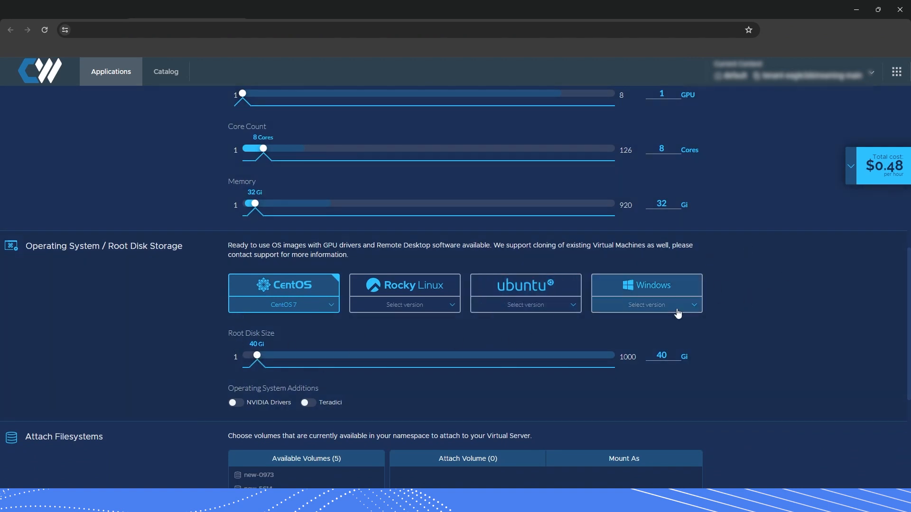
pyautogui.scroll(-1, 670, 307)
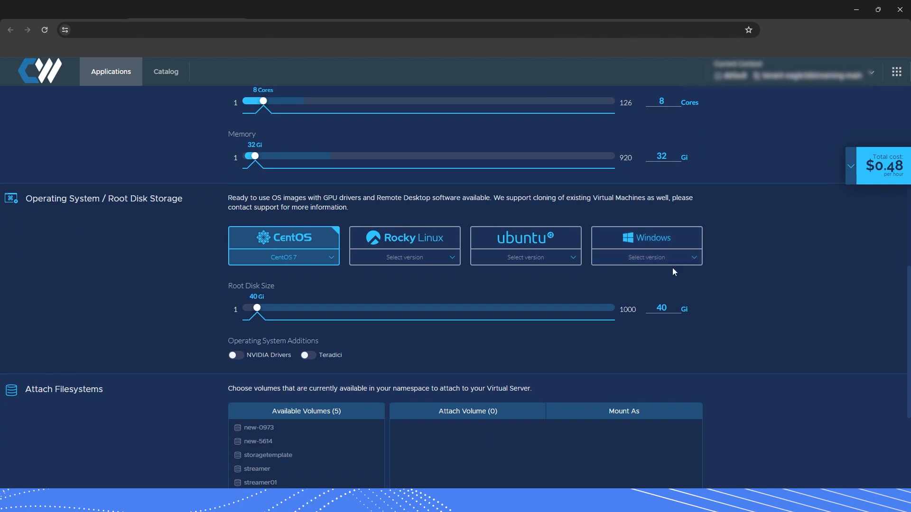
pyautogui.click(665, 260)
pyautogui.click(648, 297)
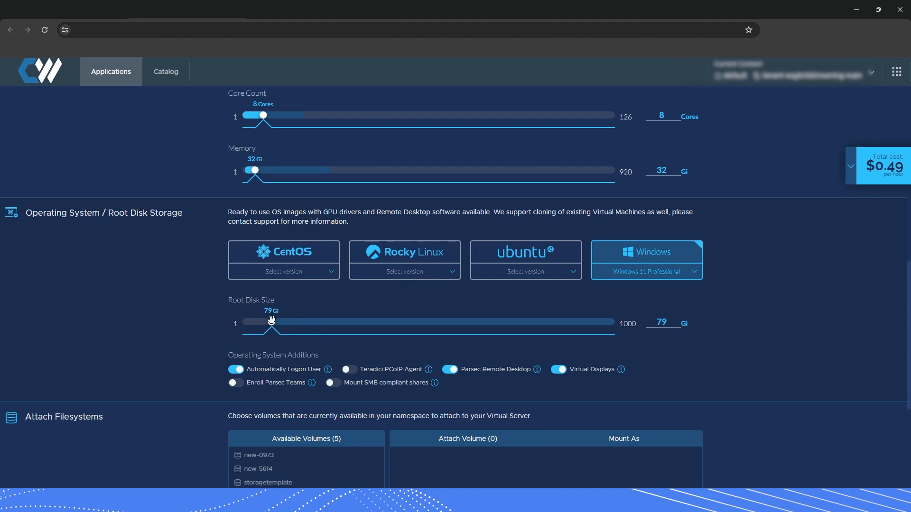
pyautogui.moveTo(271, 322); pyautogui.dragTo(277, 323)
pyautogui.scroll(-1, 794, 343)
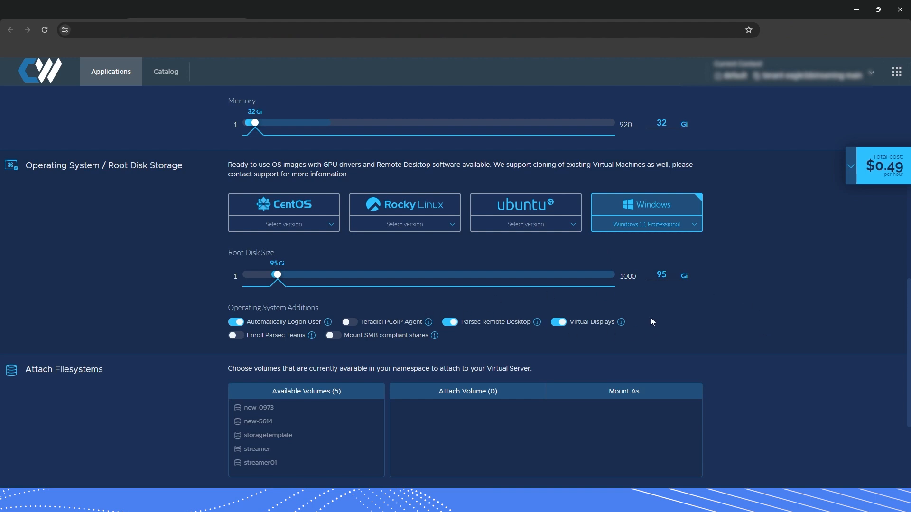
pyautogui.scroll(-4, 676, 312)
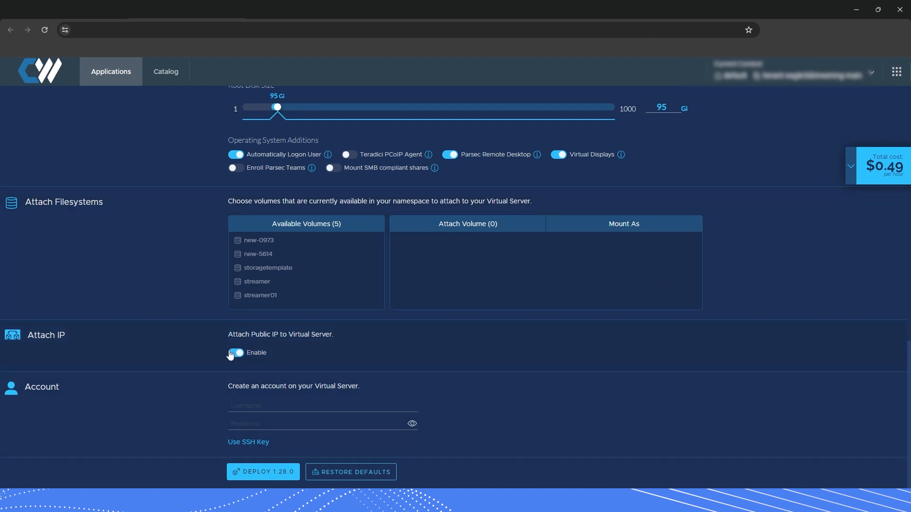
# Enter the account username and password, then attempt DEPLOY 1.28.0
pyautogui.click(255, 408)
pyautogui.write('quintin')
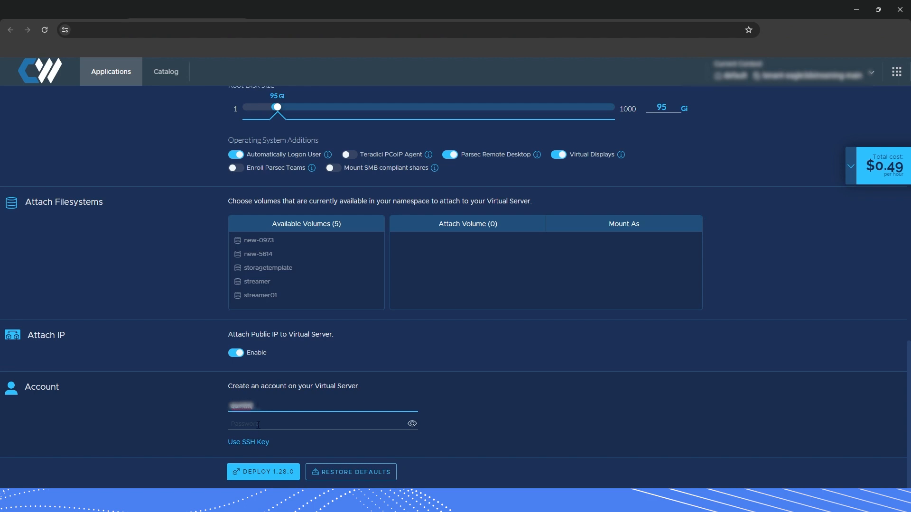
pyautogui.press('Tab')
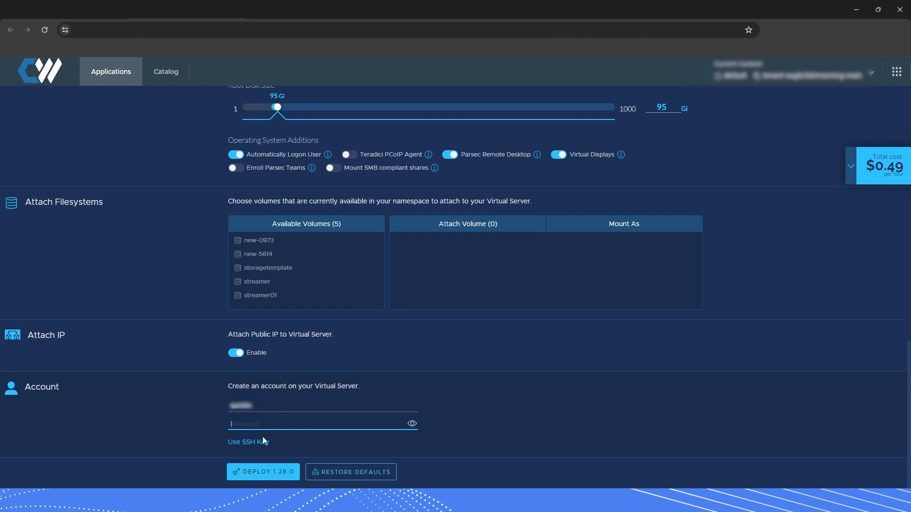
pyautogui.write('•')
pyautogui.click(249, 476)
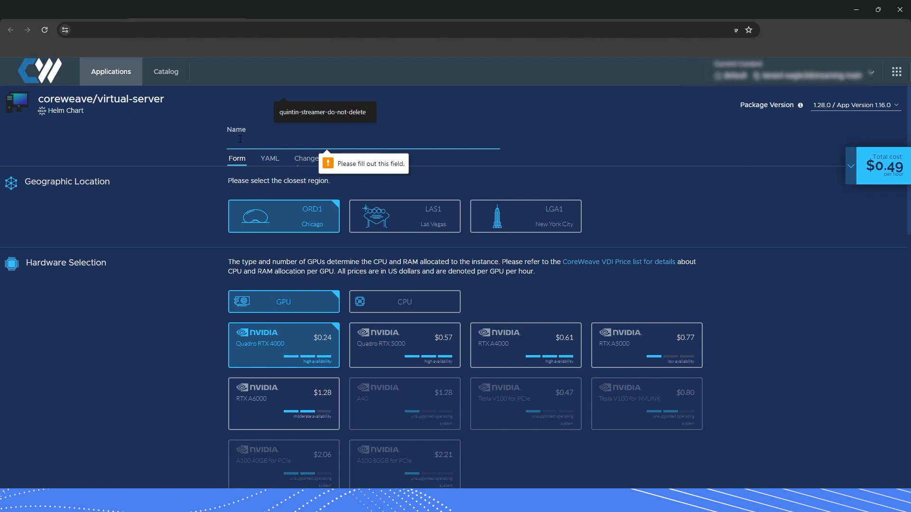
# Name the server 'mypsxmachine-donotdelete' and scroll down to the Account section
pyautogui.write('myp')
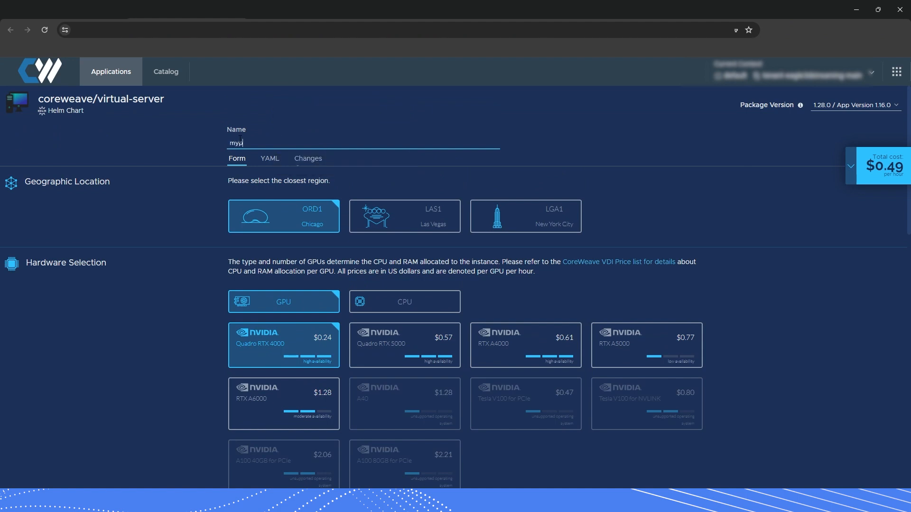
pyautogui.write('sxmachine-donotdelete')
pyautogui.click(211, 156)
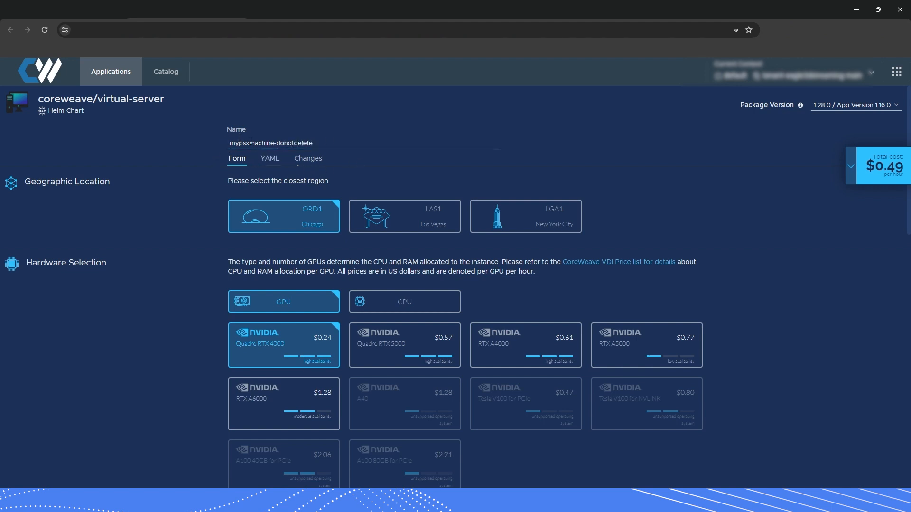
pyautogui.tripleClick(290, 144)
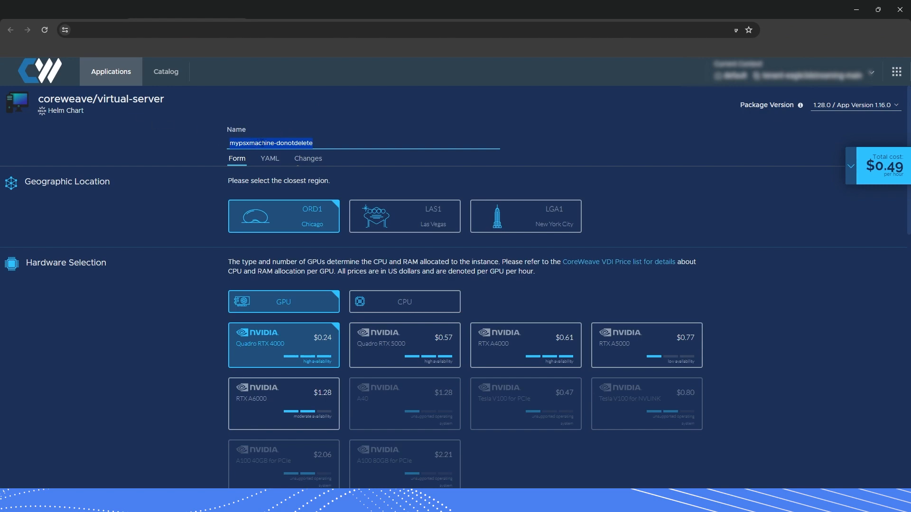
pyautogui.scroll(-8, 209, 383)
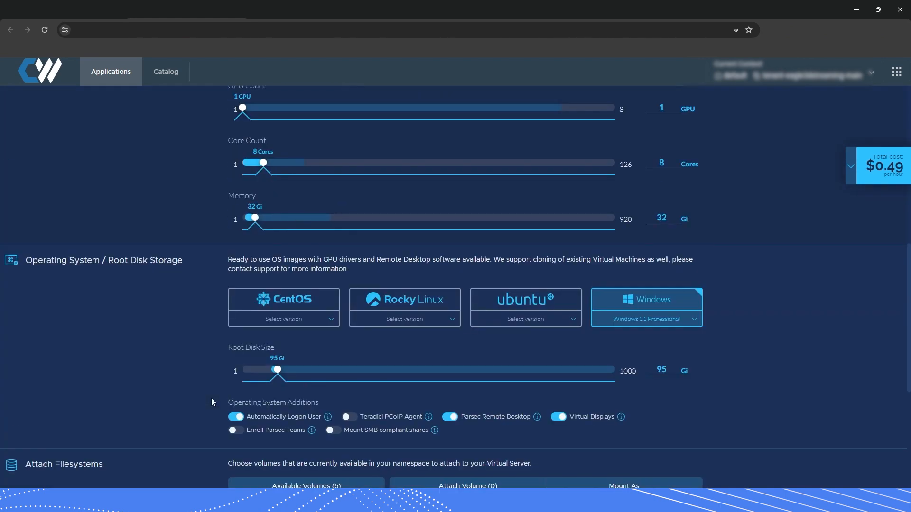
pyautogui.scroll(-5, 212, 398)
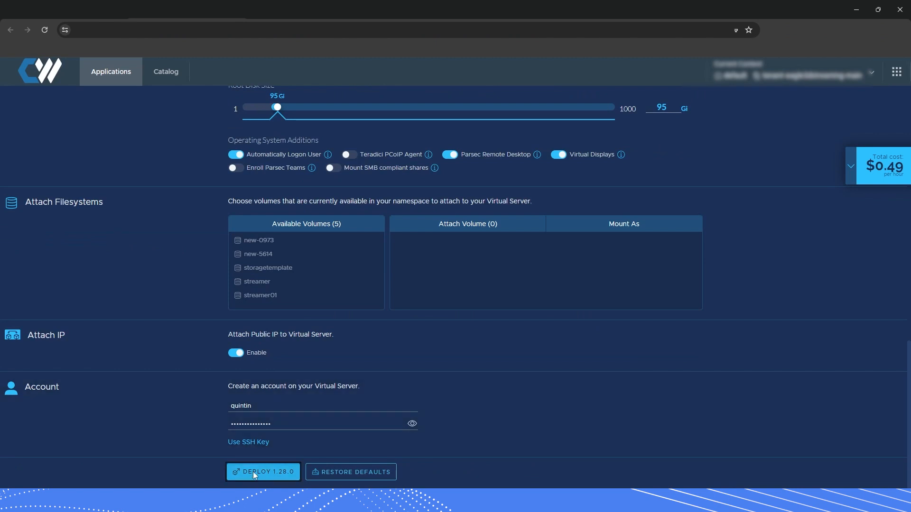
# Deploy the server with Deploy 1.28.0, dismiss the save-password prompt, and select the error banner text
pyautogui.click(252, 471)
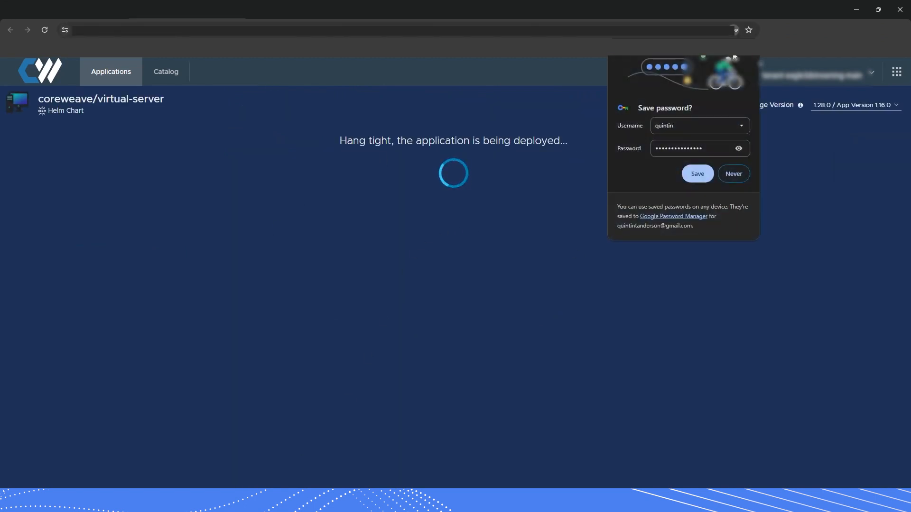
pyautogui.click(697, 174)
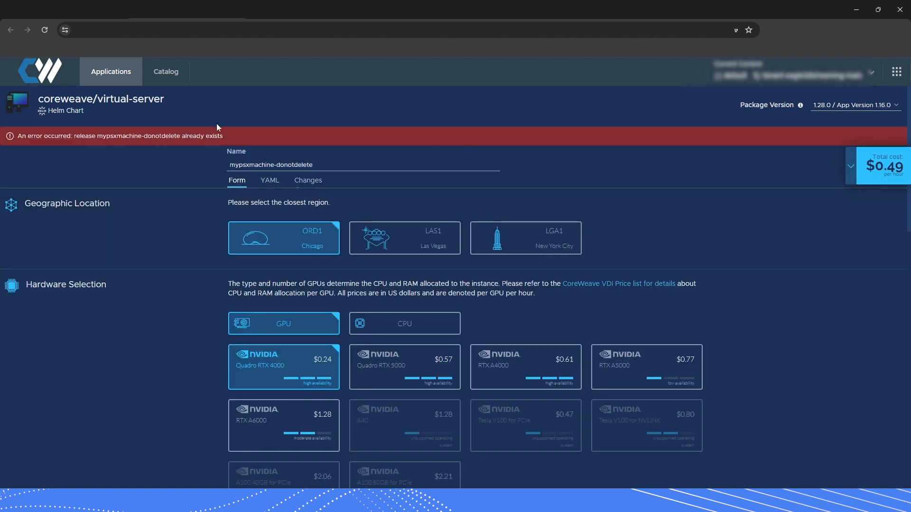
pyautogui.doubleClick(140, 136)
pyautogui.click(187, 138)
pyautogui.tripleClick(189, 137)
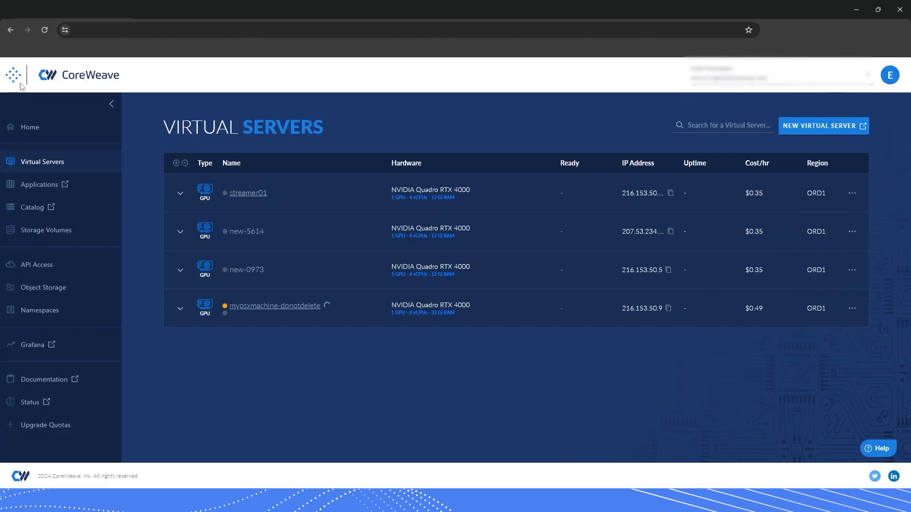
# Reload the Virtual Servers list from Home, then return to the form's 'already exists' error
pyautogui.click(27, 128)
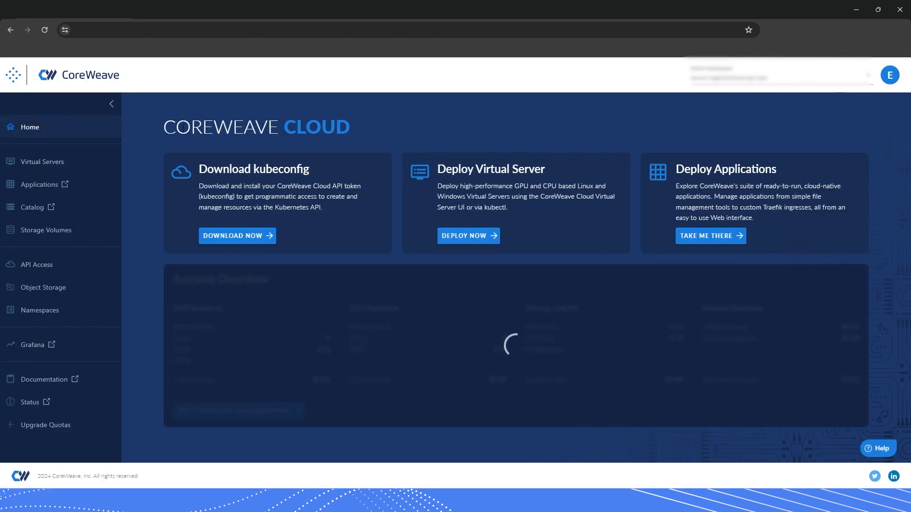
pyautogui.click(53, 164)
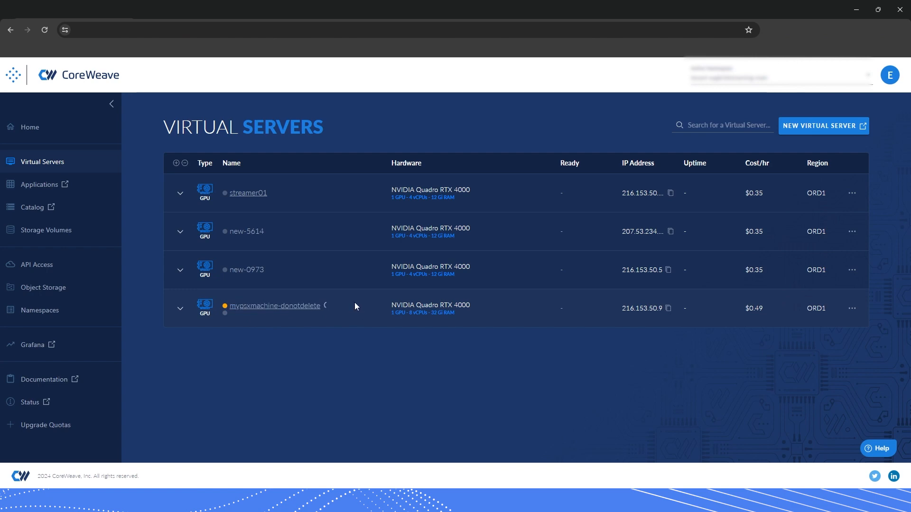
pyautogui.click(190, 11)
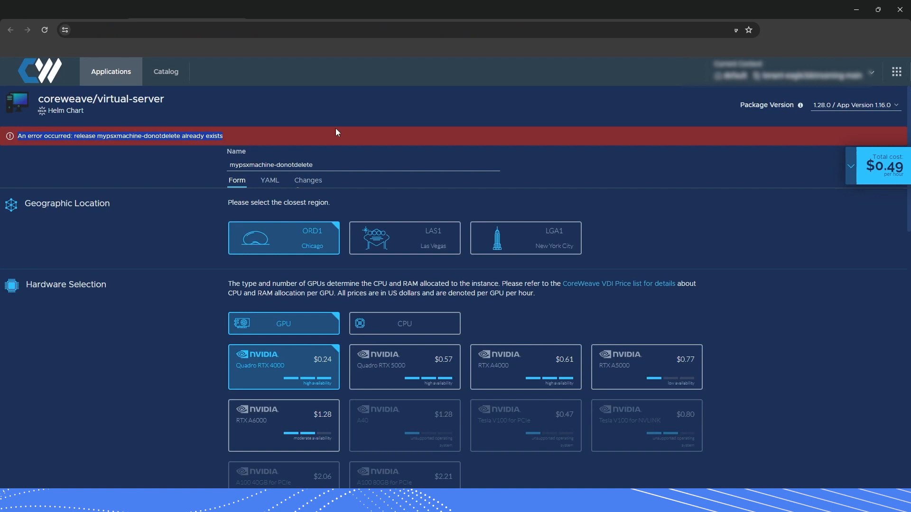
pyautogui.click(199, 132)
pyautogui.doubleClick(195, 136)
pyautogui.click(161, 133)
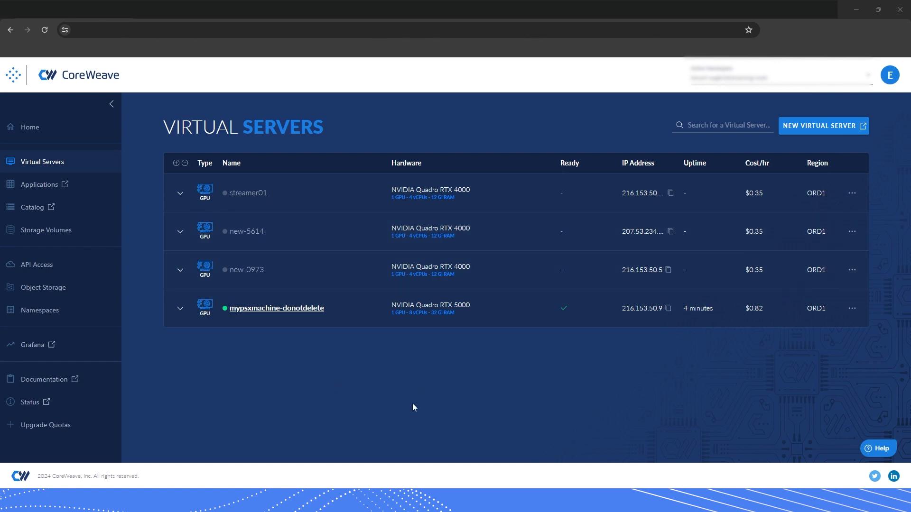
# Launch Remote Desktop Connection via an rdp search and copy mypsxmachine-donotdelete's IP address
pyautogui.press('super')
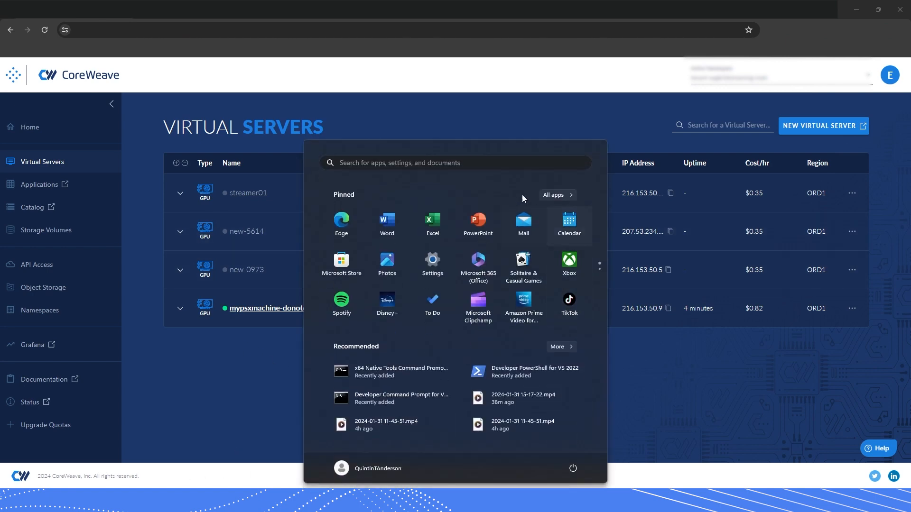
pyautogui.write('rdp')
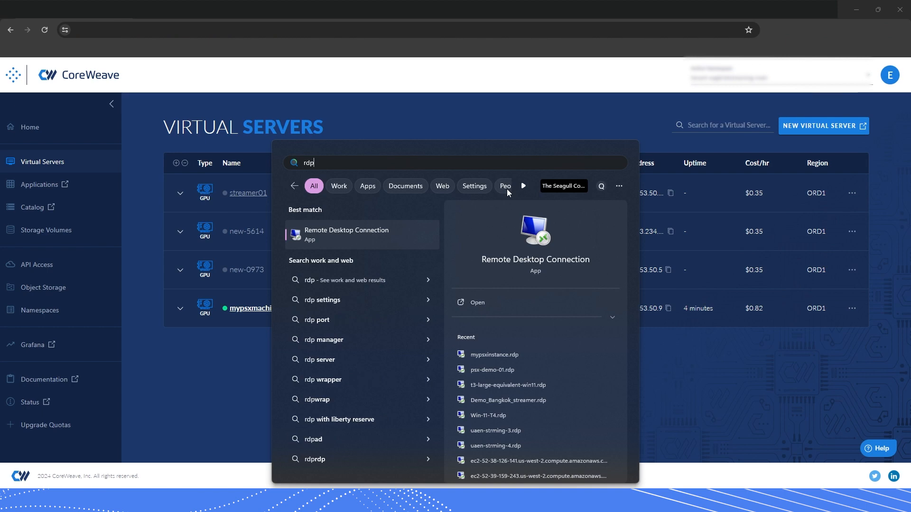
pyautogui.click(368, 232)
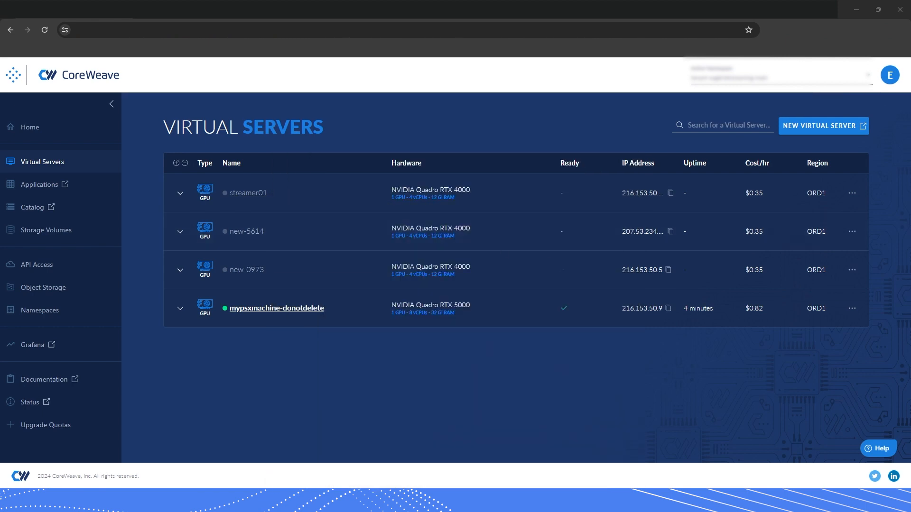
pyautogui.moveTo(337, 318); pyautogui.dragTo(398, 142)
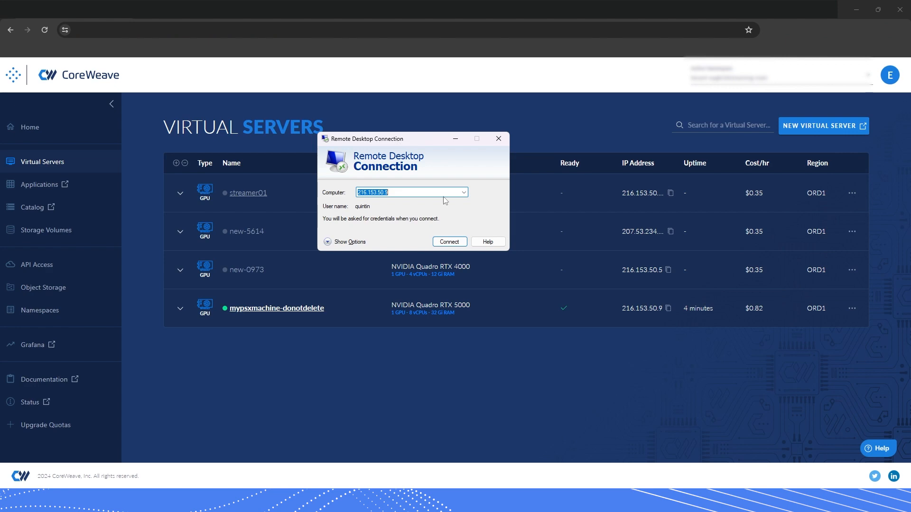
pyautogui.click(668, 311)
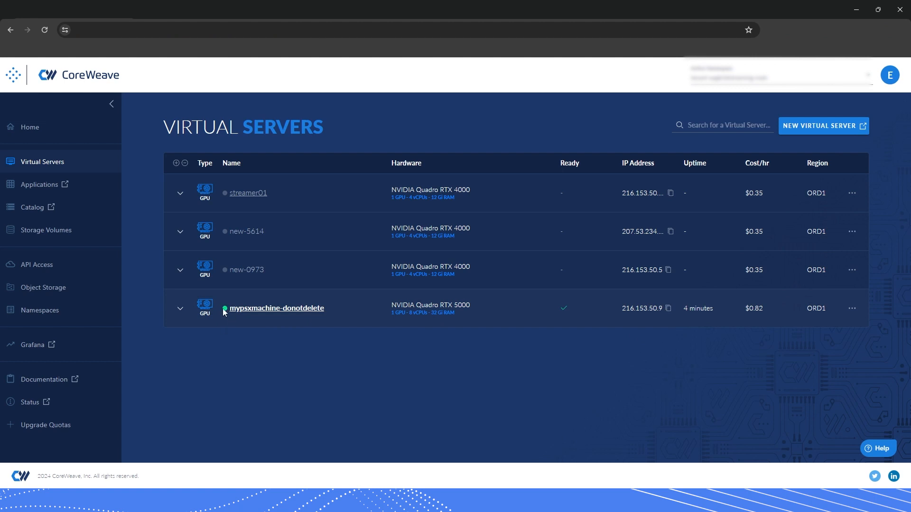
pyautogui.click(180, 310)
pyautogui.scroll(-1, 544, 360)
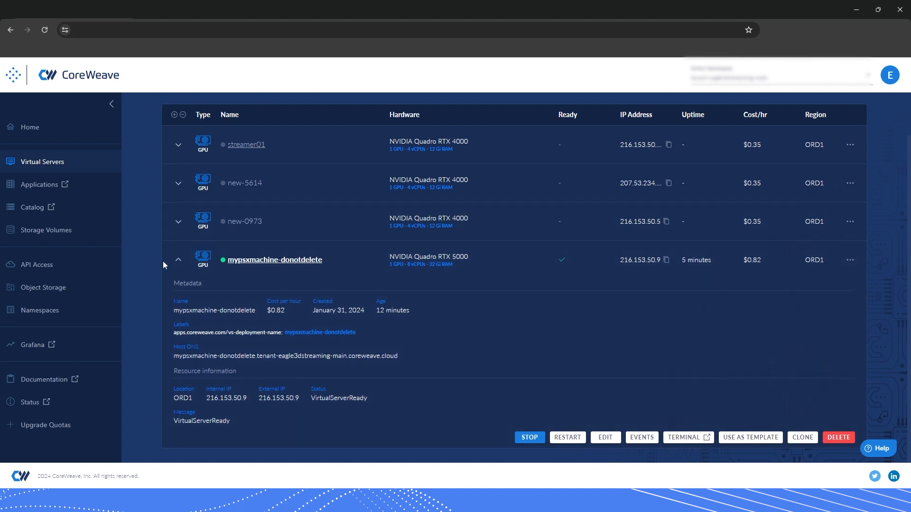
pyautogui.click(178, 222)
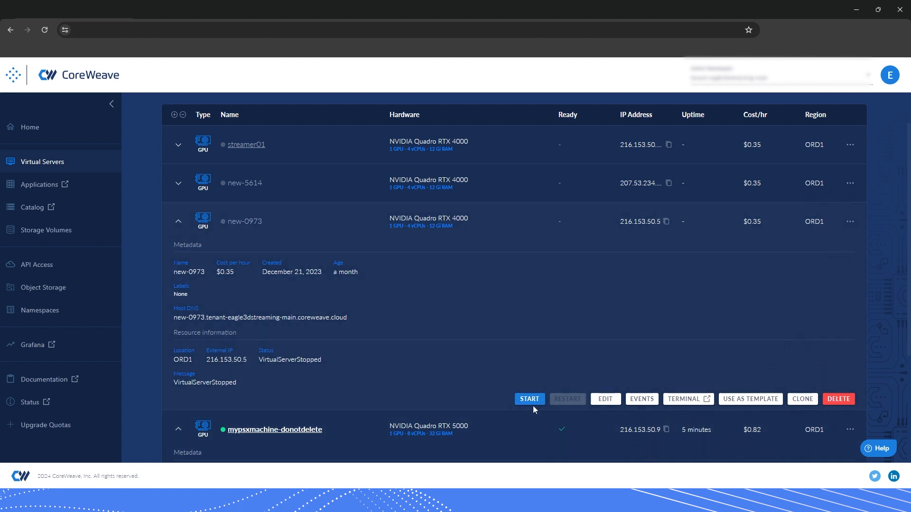
pyautogui.click(179, 223)
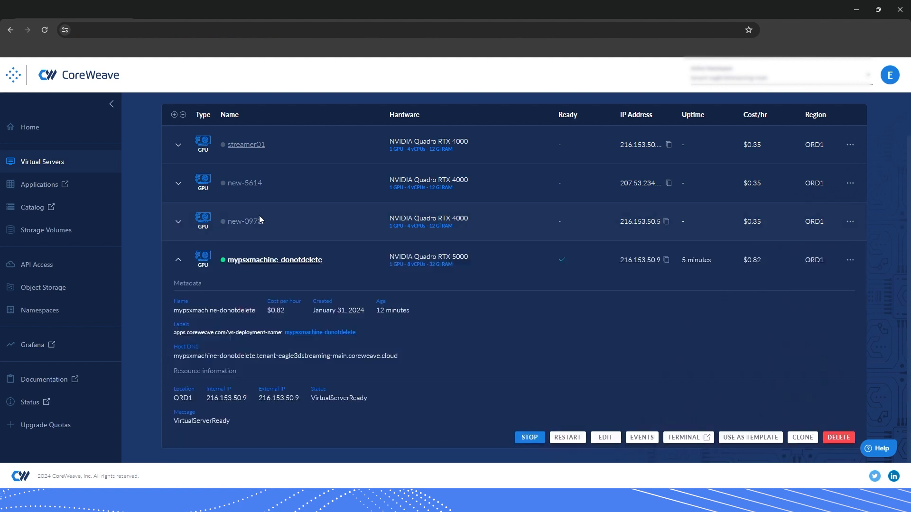
pyautogui.click(185, 259)
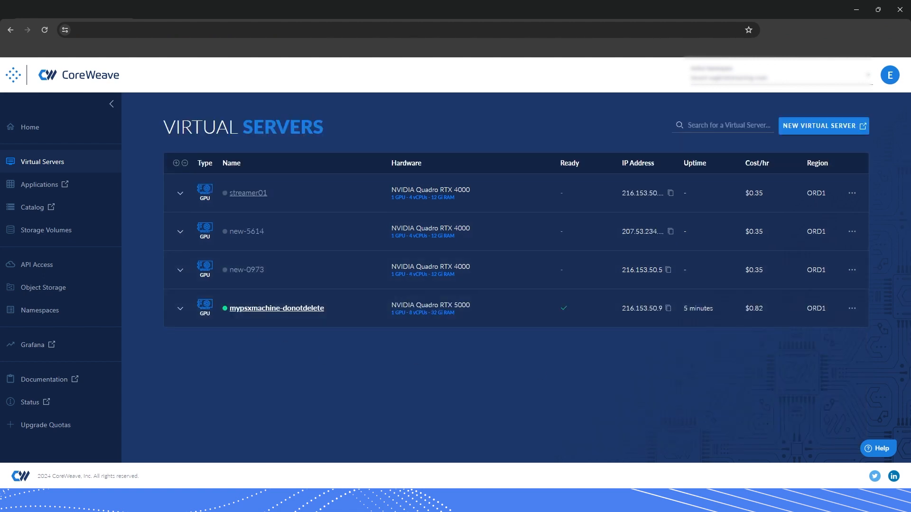
# Connect Remote Desktop Connection to 216.153.50.9
pyautogui.click(802, 500)
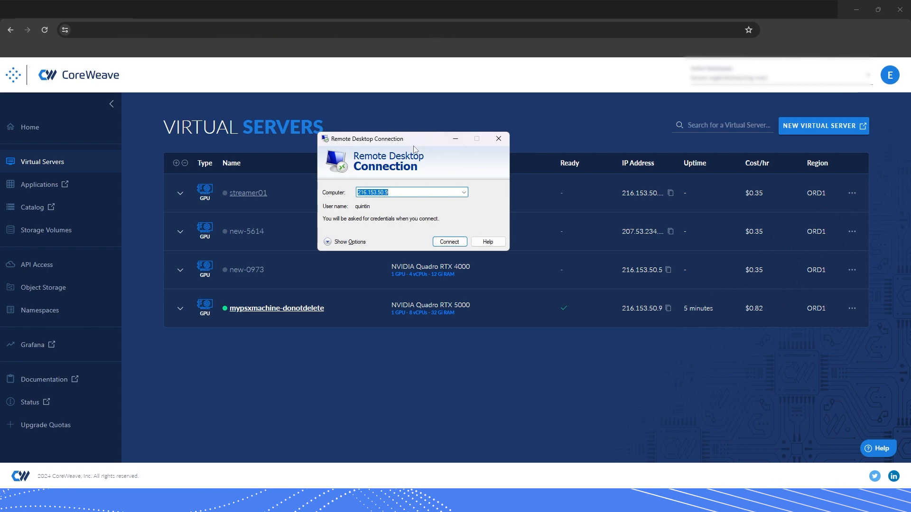
pyautogui.moveTo(413, 146); pyautogui.dragTo(420, 274)
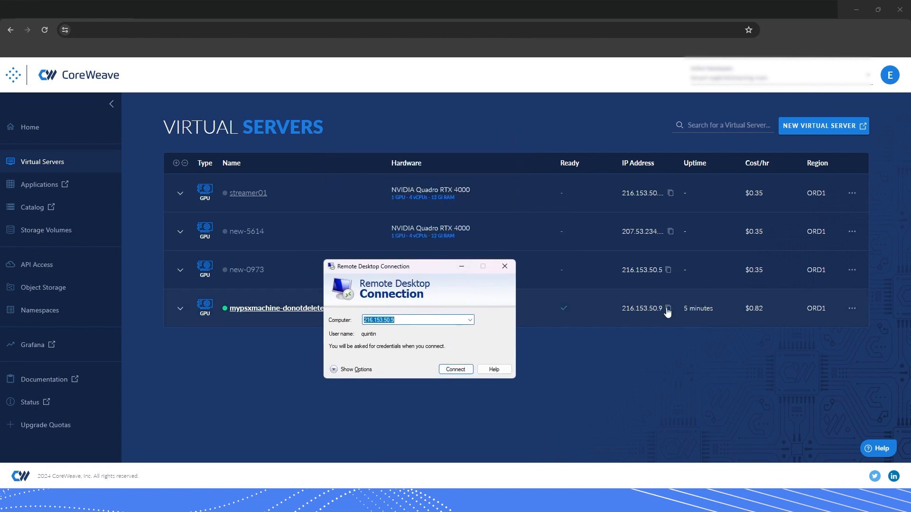
pyautogui.click(415, 320)
pyautogui.click(453, 369)
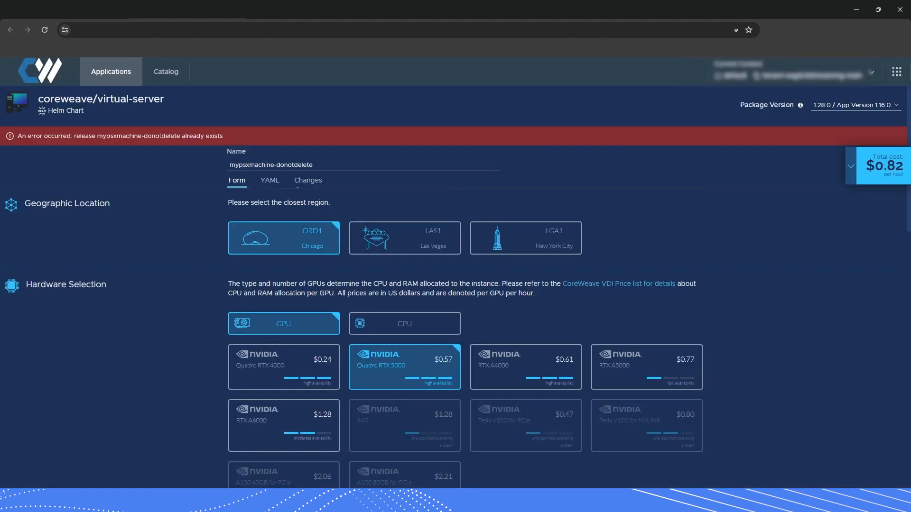
# Select the account username in the browser form
pyautogui.scroll(-15, 201, 415)
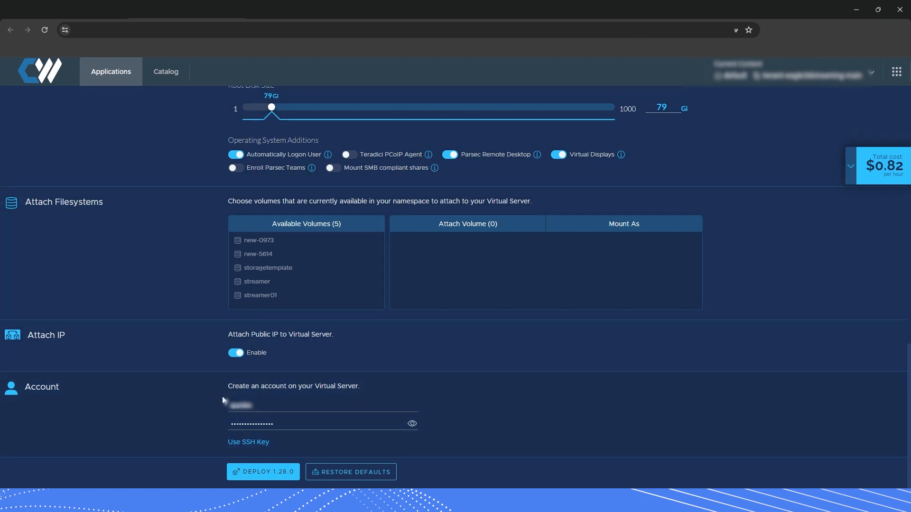
pyautogui.click(235, 406)
pyautogui.doubleClick(235, 406)
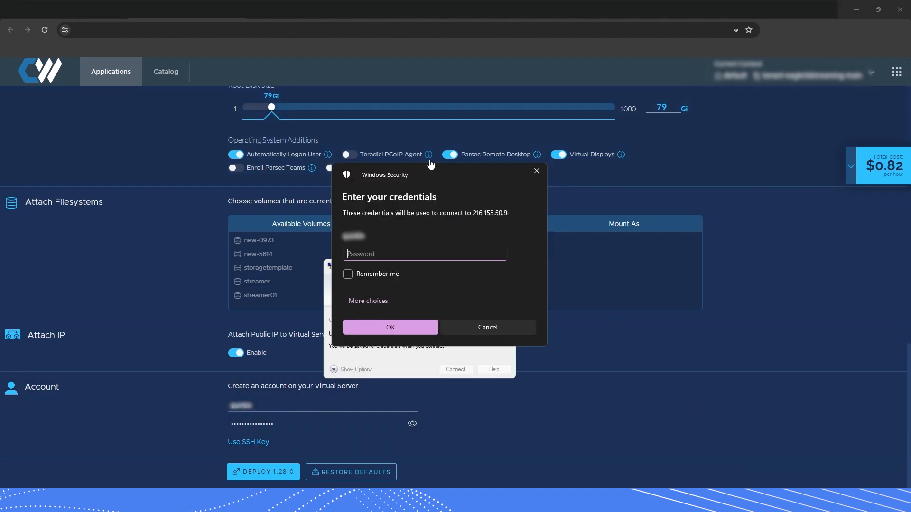
# Enter the account password, tick Remember me, and sign in to 216.153.50.9
pyautogui.moveTo(417, 176); pyautogui.dragTo(520, 190)
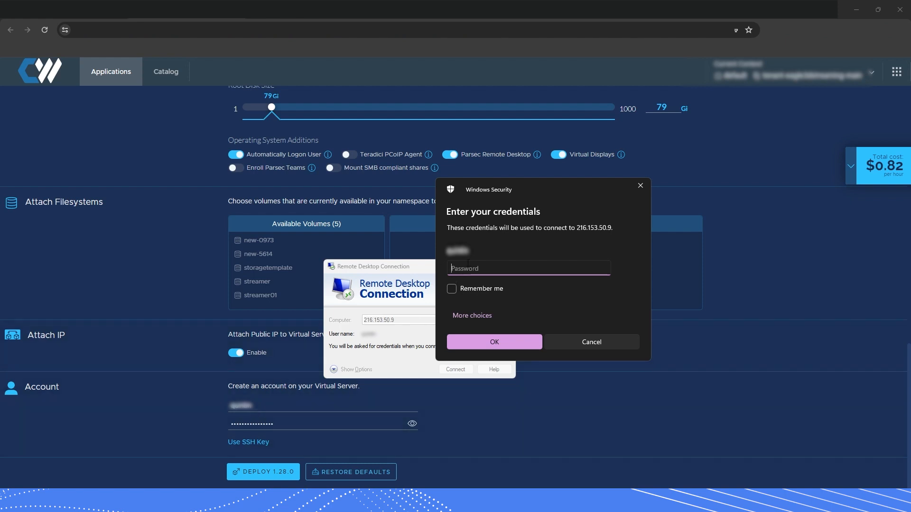
pyautogui.write('••')
pyautogui.click(452, 289)
pyautogui.click(489, 338)
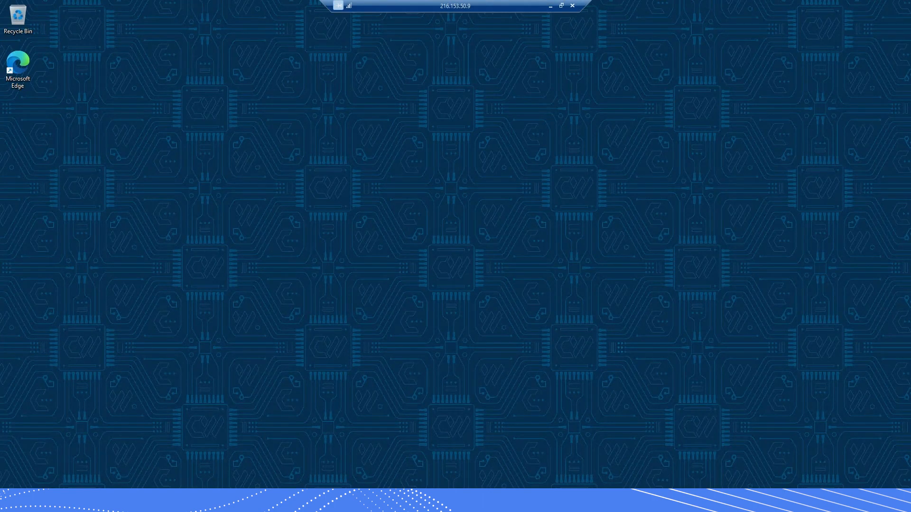
# Open Device Manager by searching 'device' in the remote Start menu
pyautogui.press('super')
pyautogui.press('super')
pyautogui.press('super')
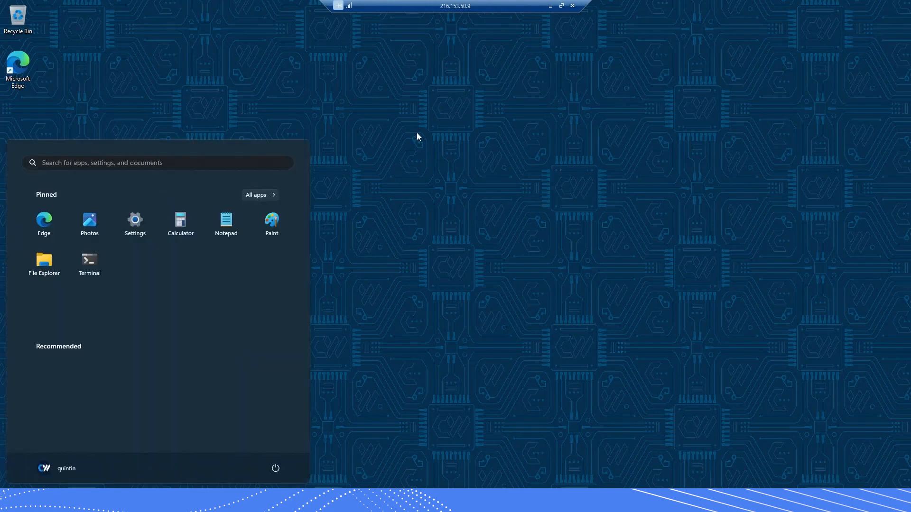
pyautogui.press('super')
pyautogui.press('super')
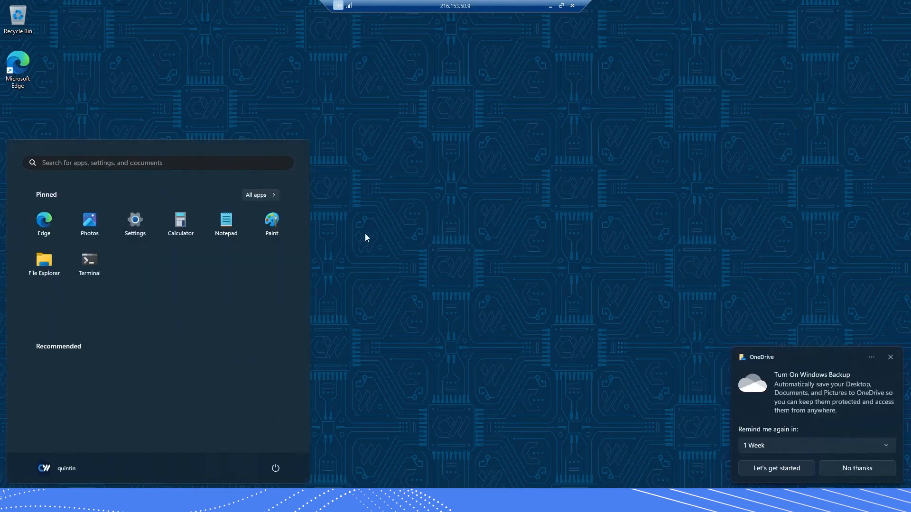
pyautogui.write('dei')
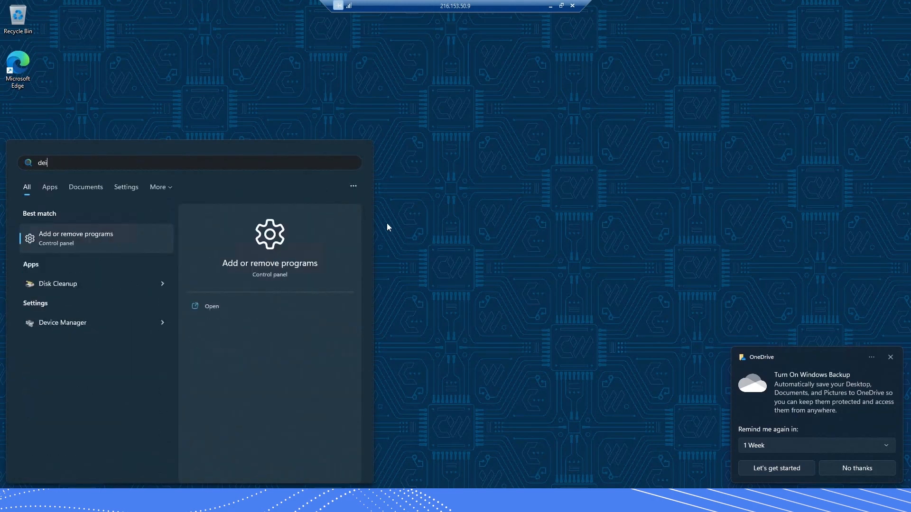
pyautogui.press('BackSpace')
pyautogui.write('vice')
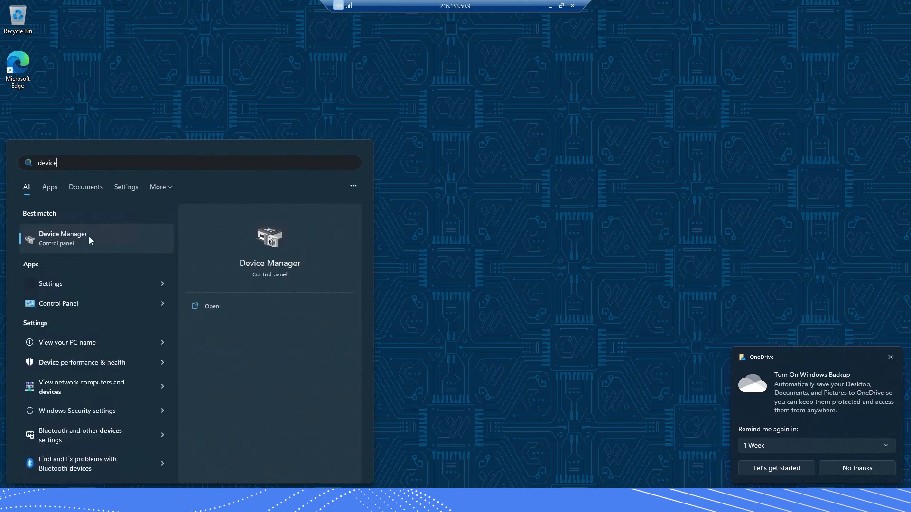
pyautogui.click(89, 236)
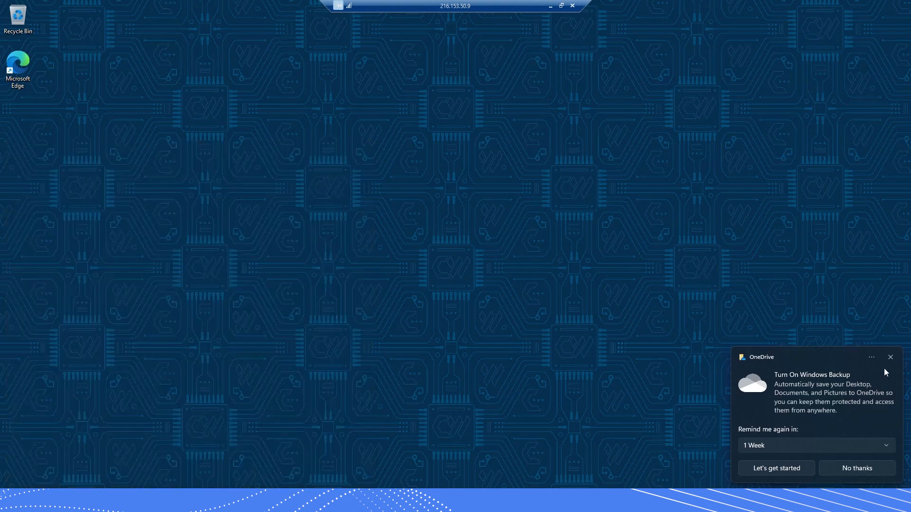
# Expand Display adapters to confirm the NVIDIA Quadro RTX 5000, then launch Microsoft Edge
pyautogui.click(891, 358)
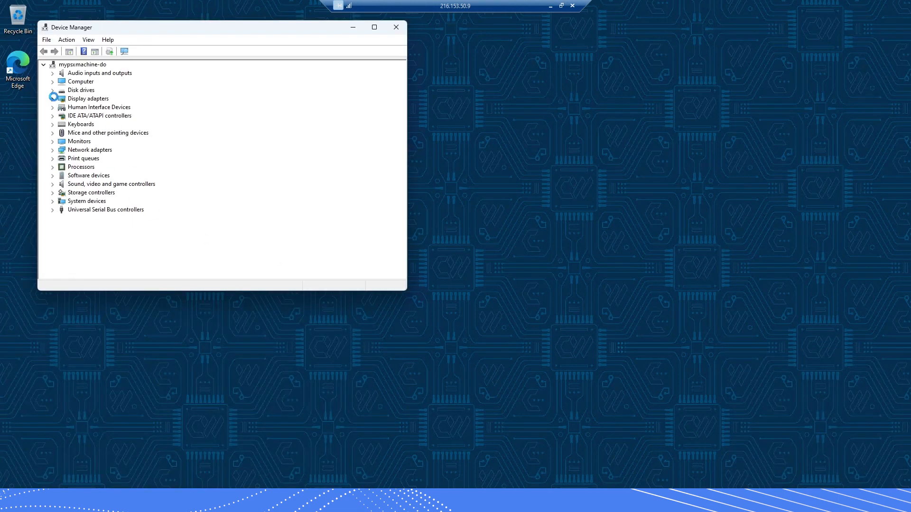
pyautogui.click(52, 99)
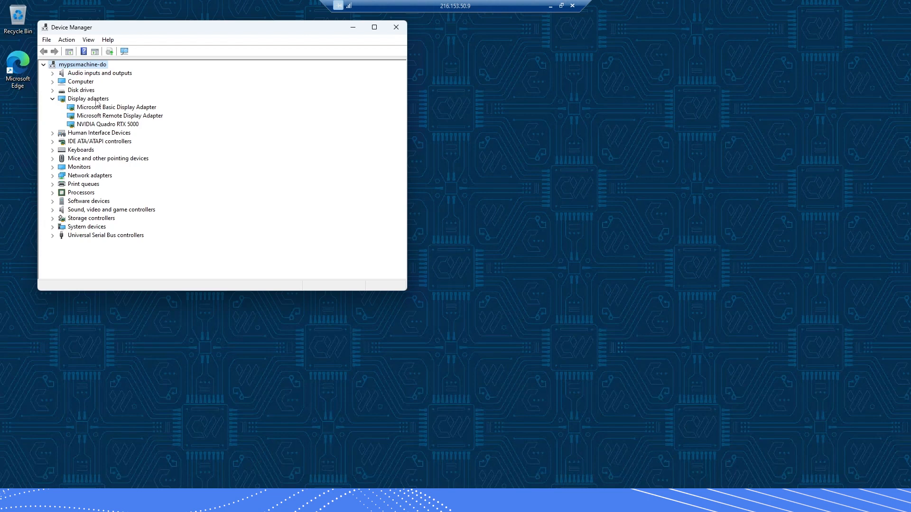
pyautogui.click(119, 126)
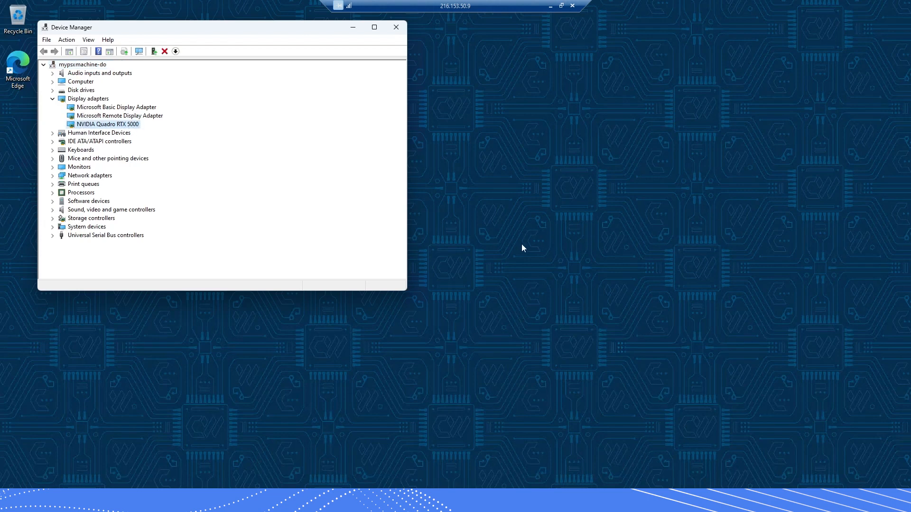
pyautogui.click(502, 268)
pyautogui.click(251, 501)
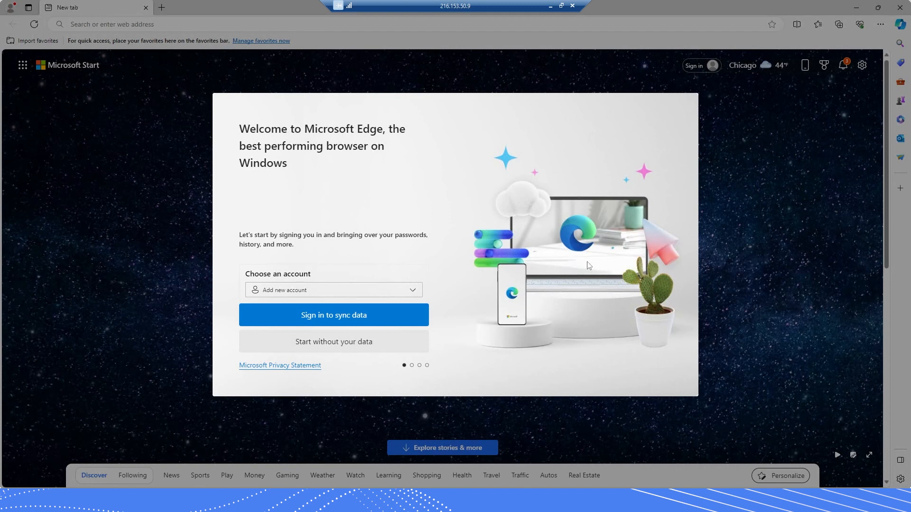
# Finish Edge's first-run setup without syncing, importing data, or personalization
pyautogui.click(333, 344)
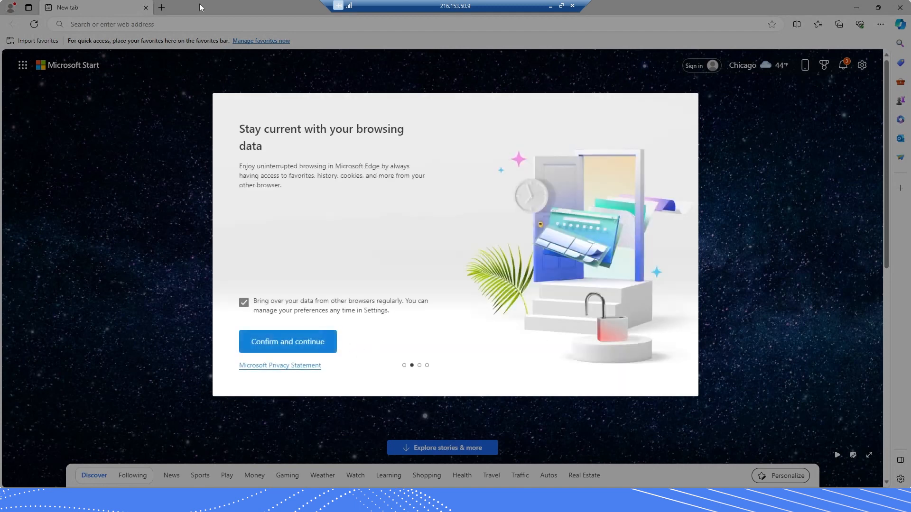
pyautogui.click(245, 302)
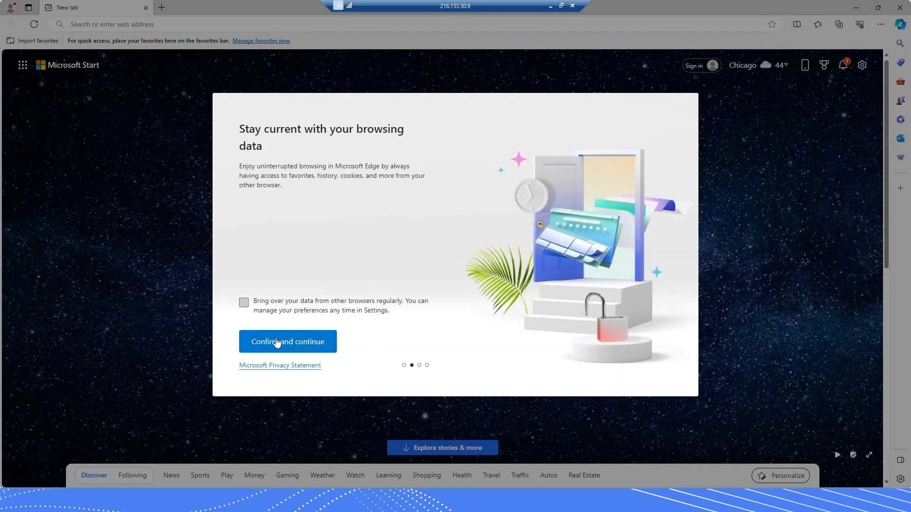
pyautogui.click(279, 341)
pyautogui.click(338, 350)
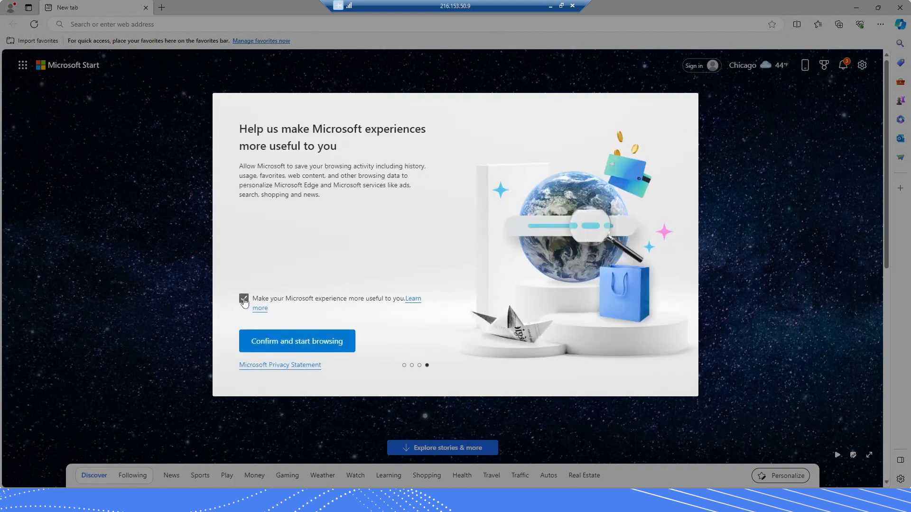
pyautogui.click(245, 300)
pyautogui.click(284, 342)
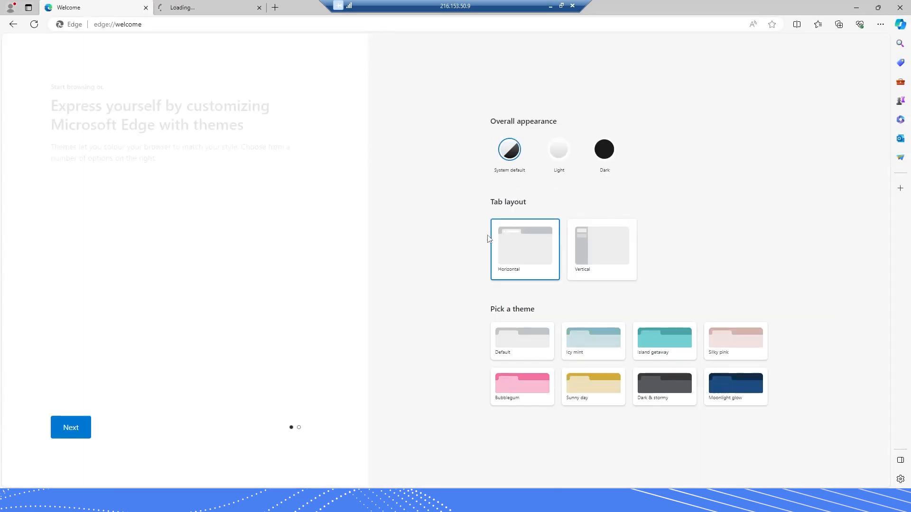
# Select the whole web address in Edge's address bar
pyautogui.click(143, 25)
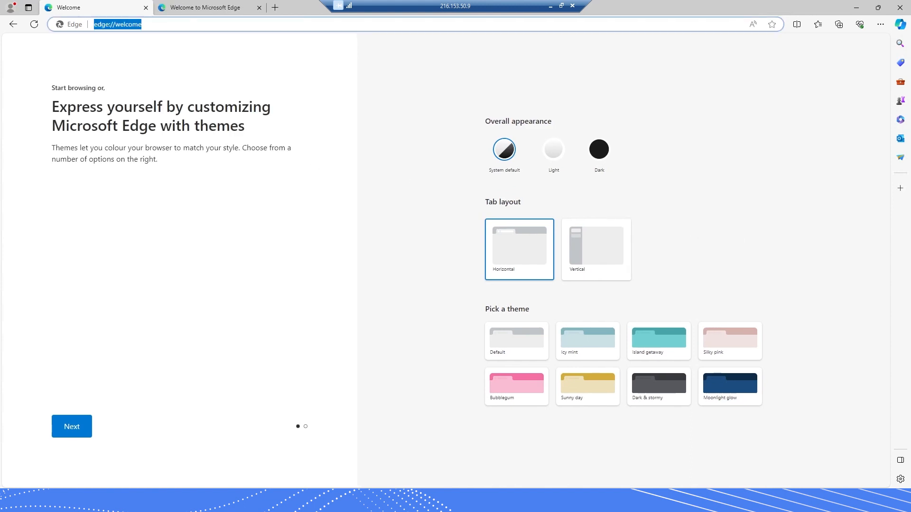
pyautogui.click(142, 25)
pyautogui.tripleClick(142, 24)
pyautogui.tripleClick(142, 24)
# Open the pasted Google Drive link and download MyProject53.zip despite the virus-scan warning
pyautogui.press('Return')
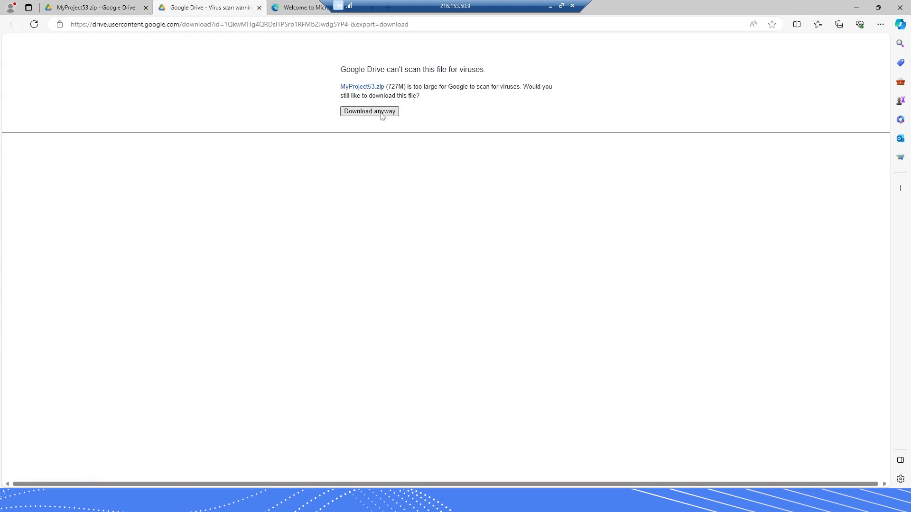
pyautogui.click(381, 114)
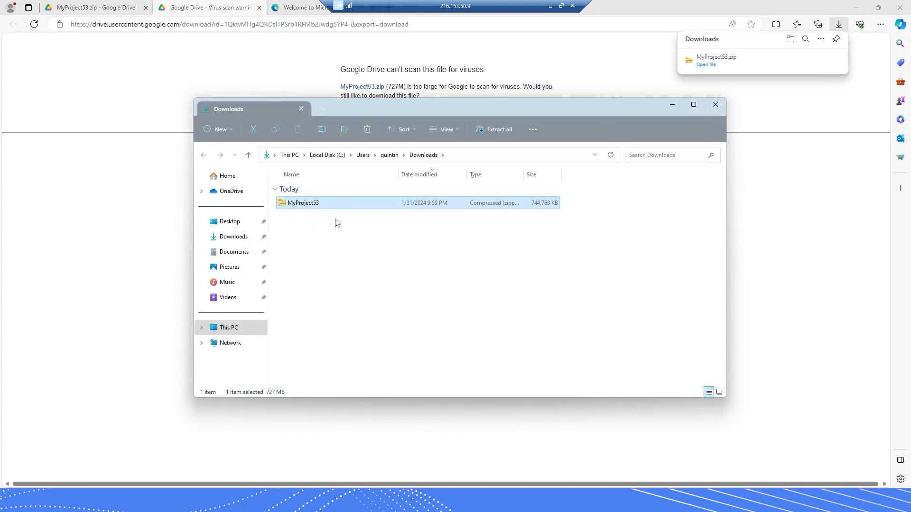
# Extract MyProject53.zip with Extract All into Downloads
pyautogui.rightClick(296, 203)
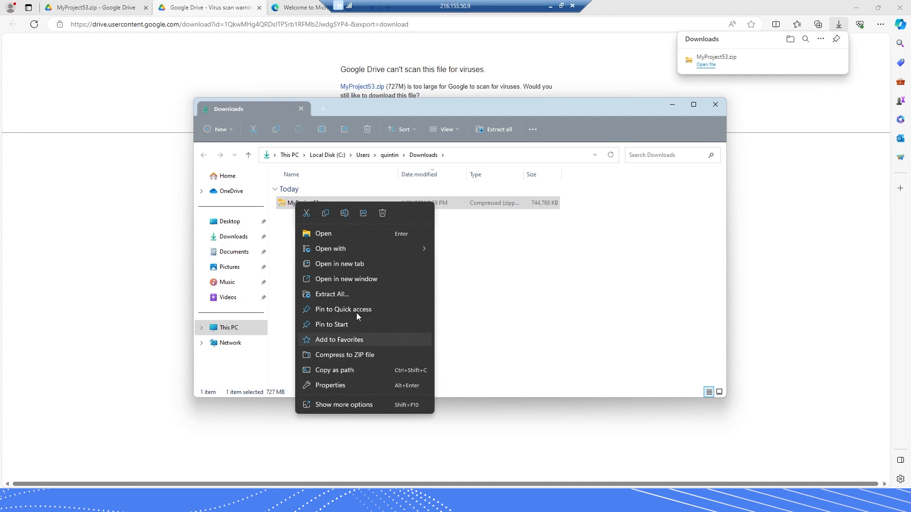
pyautogui.click(398, 295)
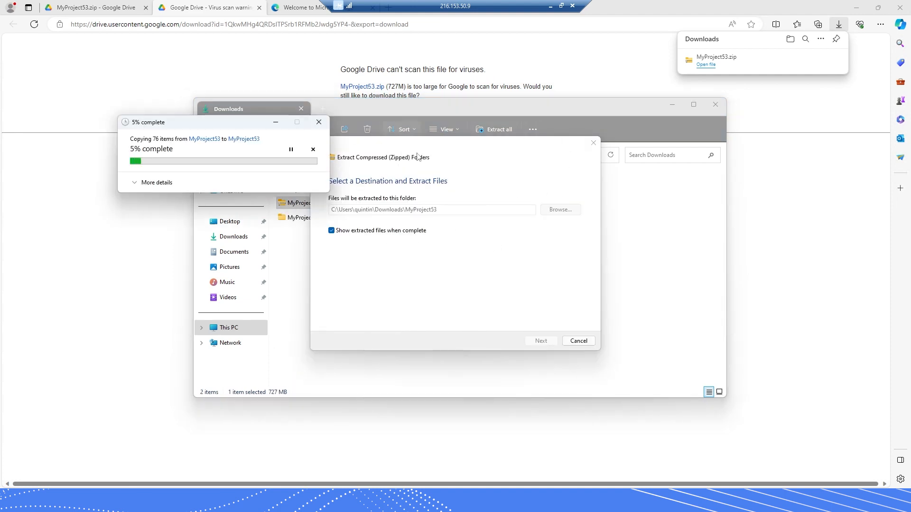
pyautogui.moveTo(417, 157); pyautogui.dragTo(488, 213)
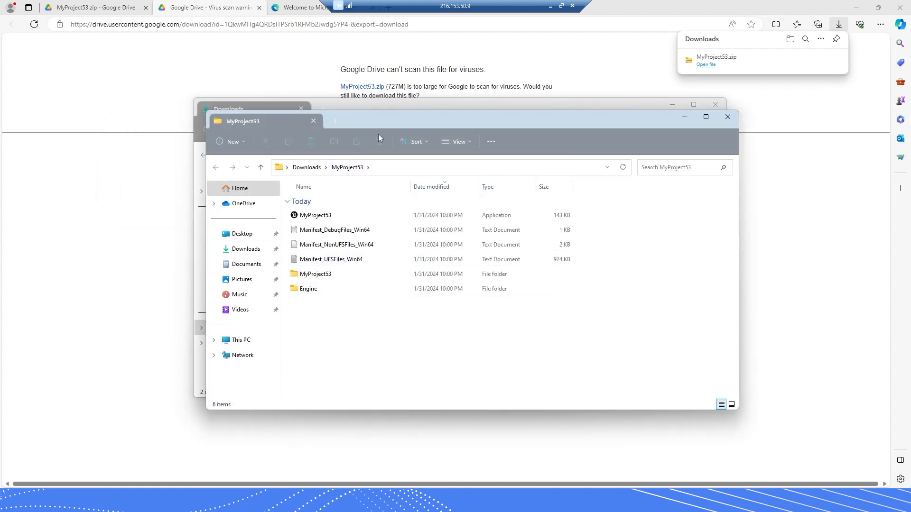
pyautogui.moveTo(379, 138); pyautogui.dragTo(381, 171)
pyautogui.click(383, 112)
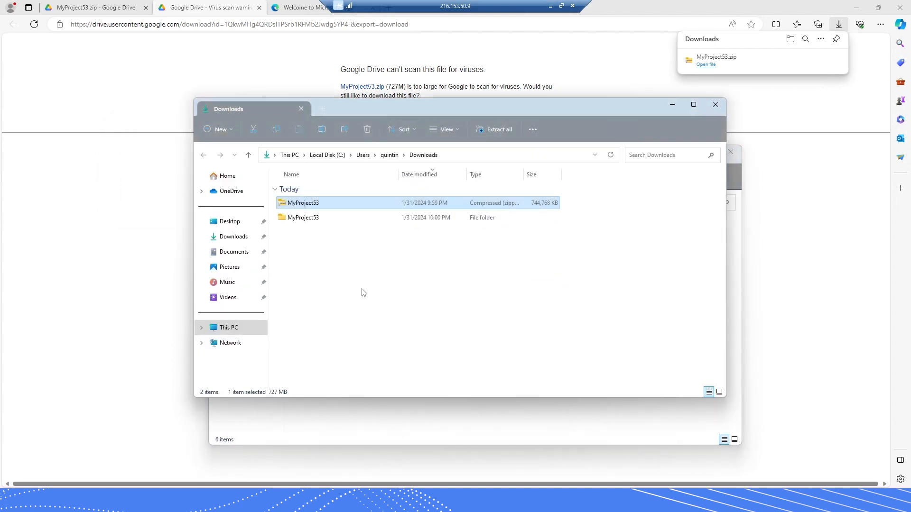
# Open the extracted MyProject53 folder and review its six items, including the Engine folder
pyautogui.doubleClick(296, 219)
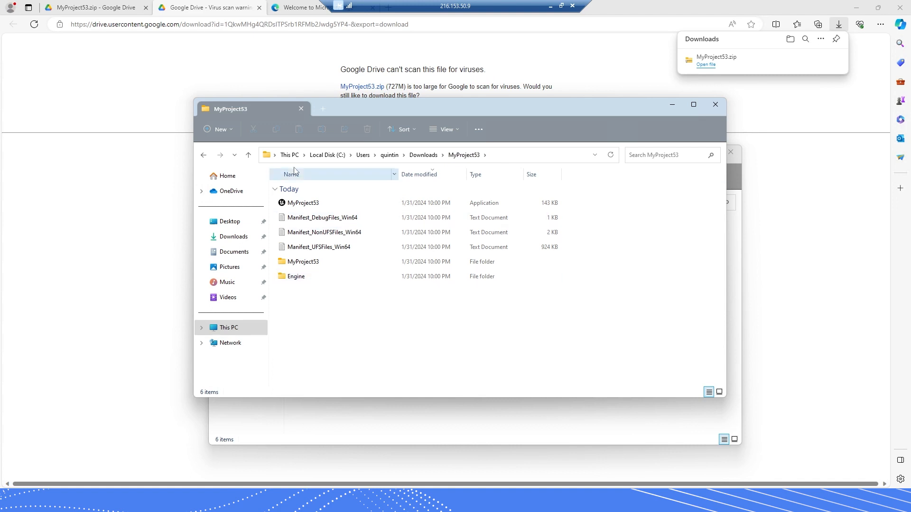
pyautogui.click(314, 204)
pyautogui.hotkey('ctrl', 'a')
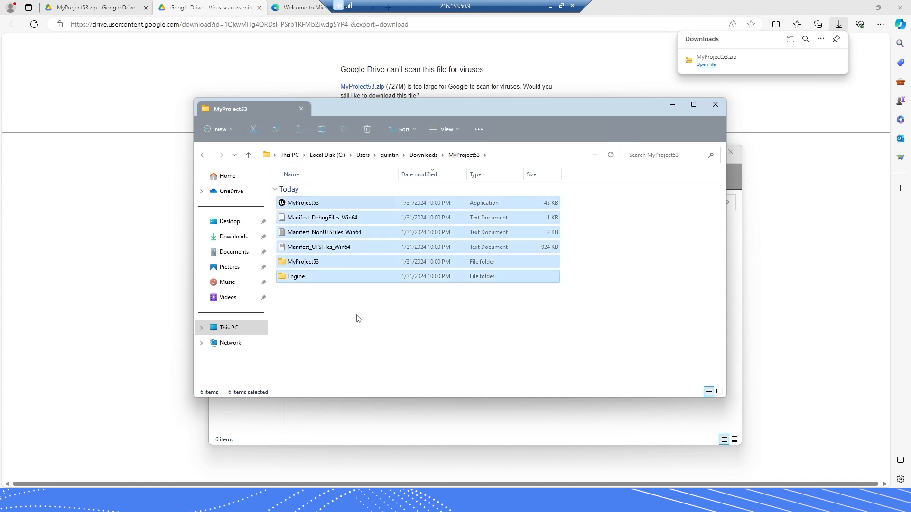
pyautogui.click(374, 311)
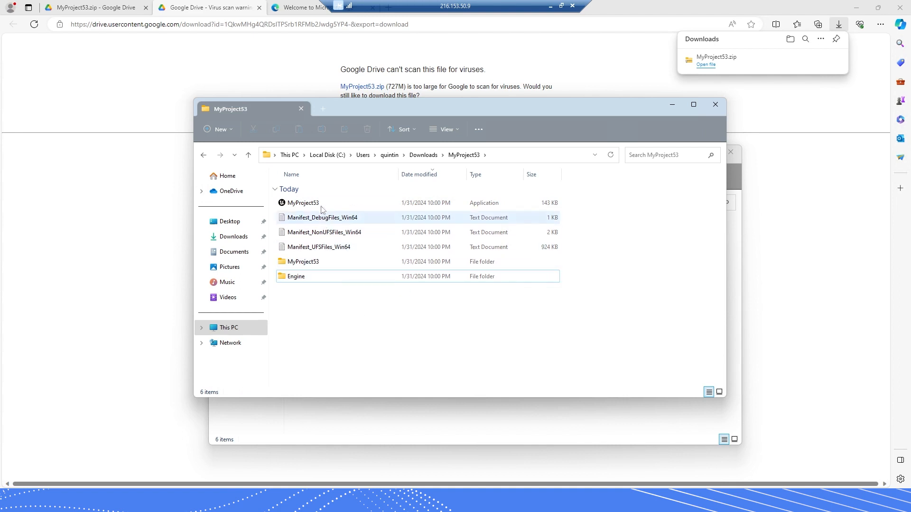
pyautogui.click(308, 277)
pyautogui.hotkey('ctrl', 'a')
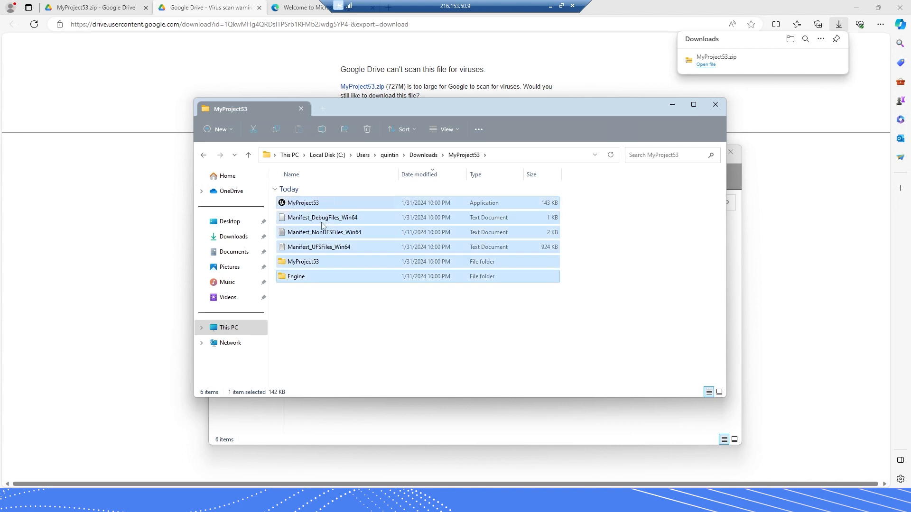
pyautogui.click(332, 308)
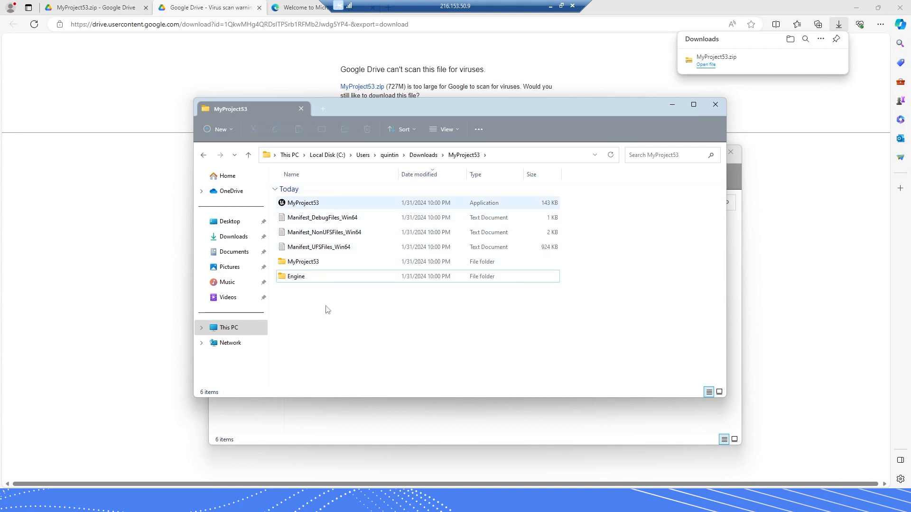
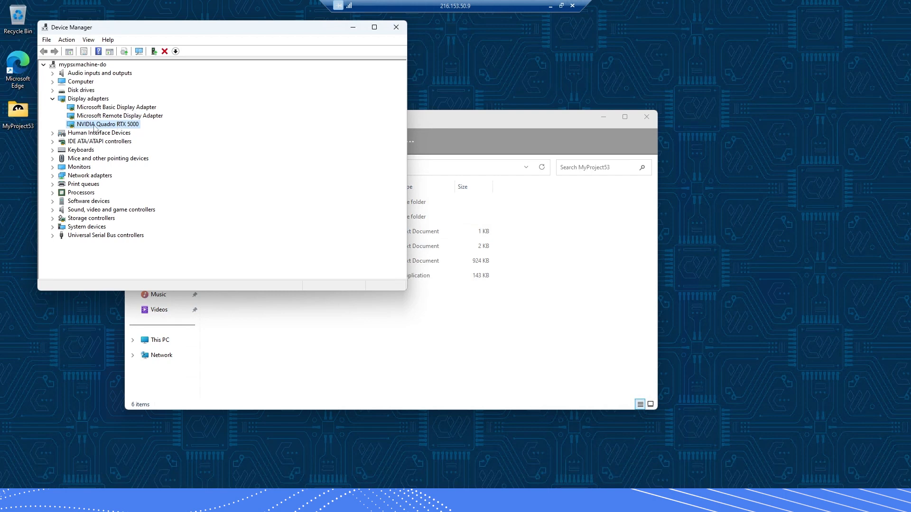
# Bring the MyProject53 folder window in front of Device Manager and shift it right
pyautogui.click(489, 121)
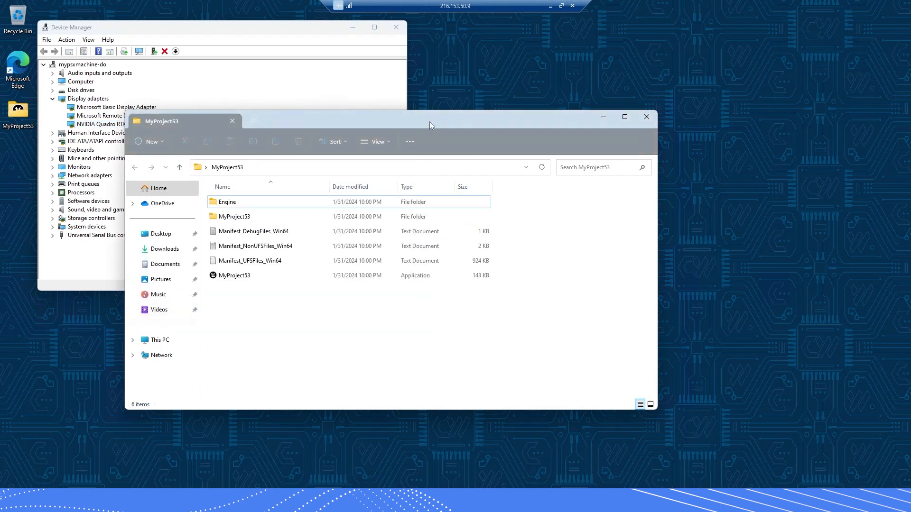
pyautogui.moveTo(545, 141); pyautogui.dragTo(636, 153)
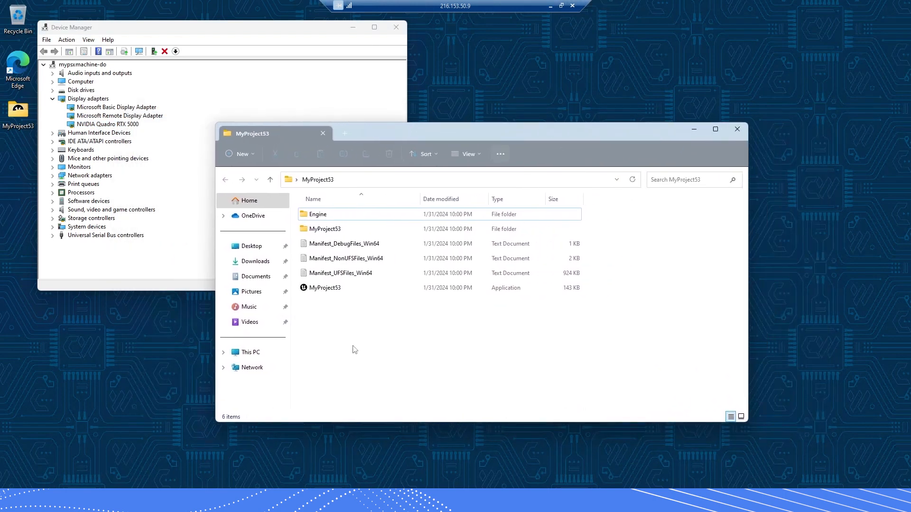
pyautogui.moveTo(394, 128)
pyautogui.mouseDown()
pyautogui.moveTo(427, 128)
pyautogui.moveTo(398, 132)
pyautogui.mouseUp()
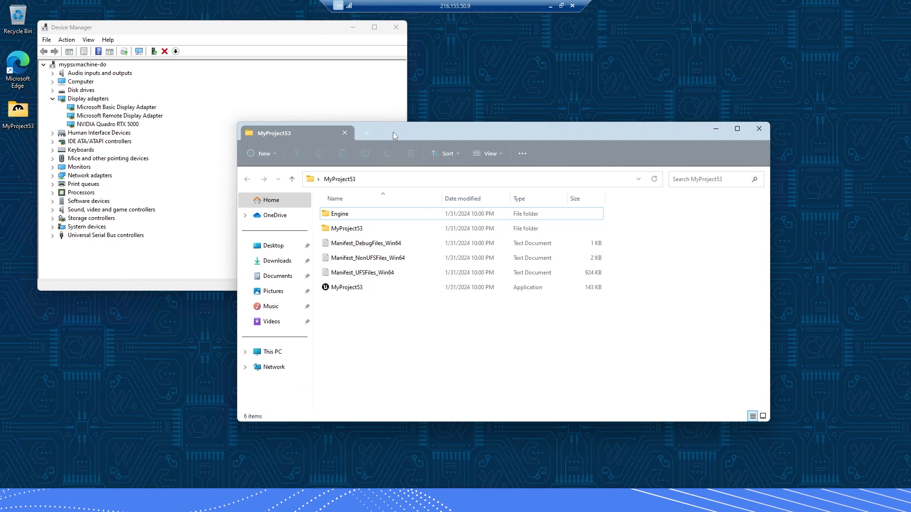
# Open MyProject53\Samples\PixelStreaming\WebServers and run get_ps_servers past the SmartScreen warning
pyautogui.doubleClick(339, 233)
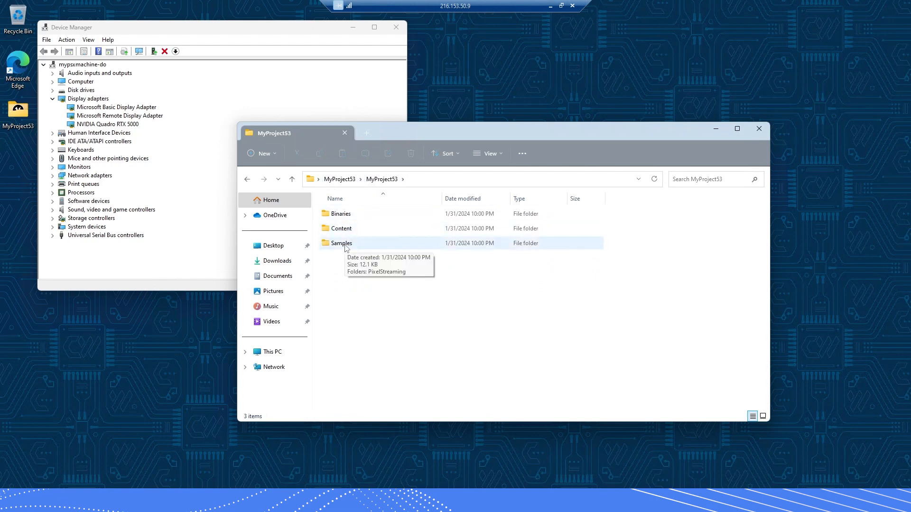
pyautogui.doubleClick(345, 244)
pyautogui.doubleClick(350, 216)
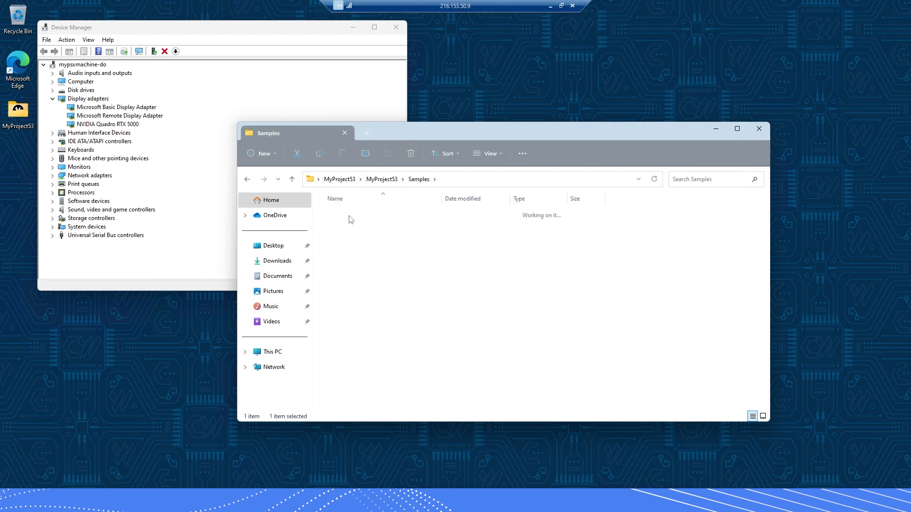
pyautogui.doubleClick(349, 216)
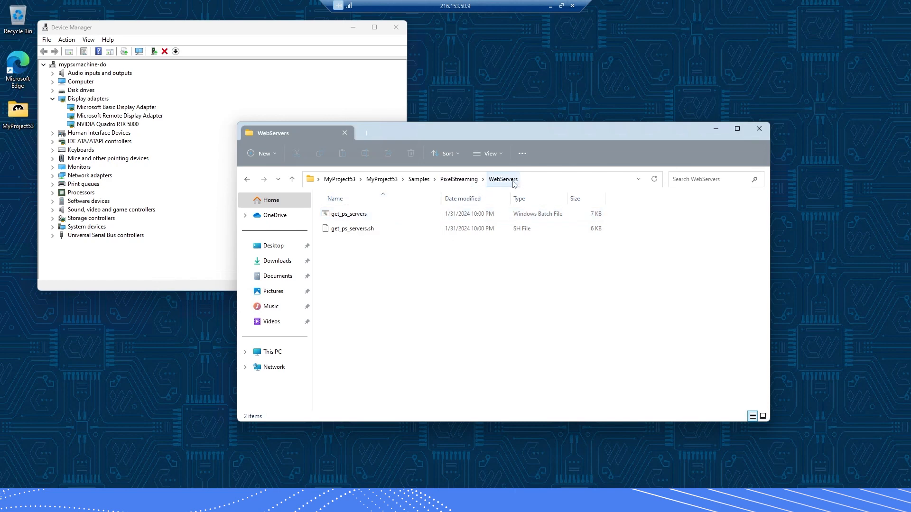
pyautogui.doubleClick(371, 217)
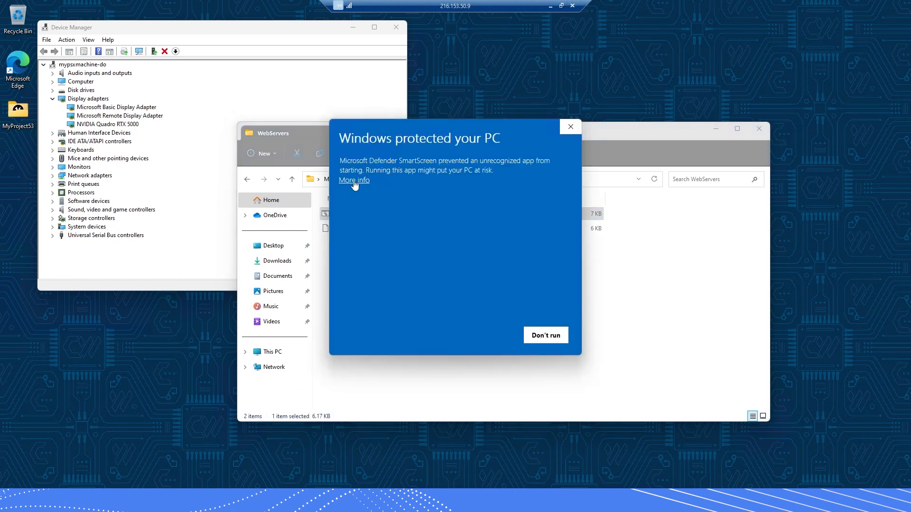
pyautogui.click(354, 182)
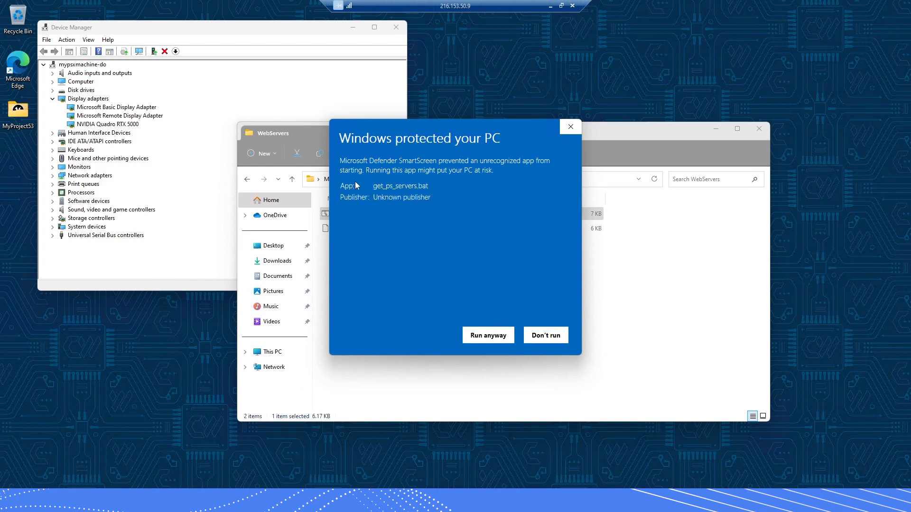
pyautogui.click(485, 336)
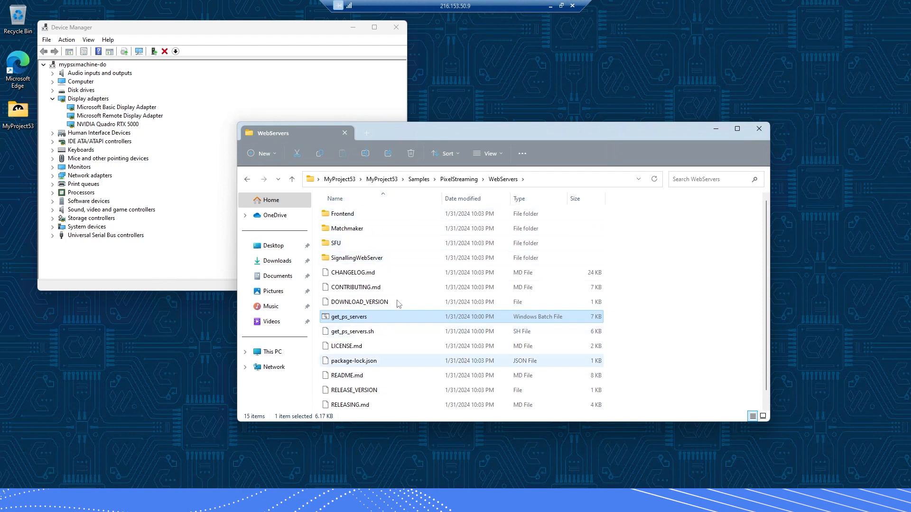
# Review the fetched web server folders, peek into SignallingWebServer and return to WebServers
pyautogui.scroll(-1, 406, 316)
pyautogui.scroll(1, 404, 301)
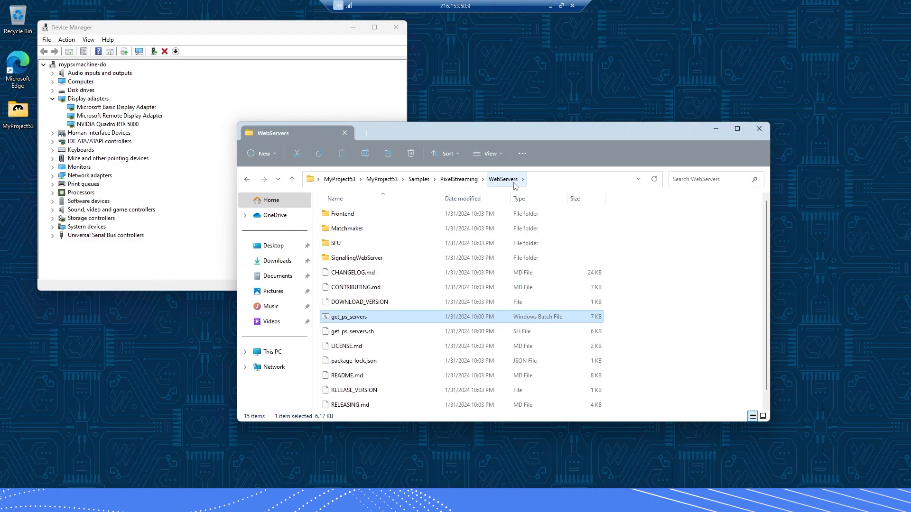
pyautogui.doubleClick(346, 260)
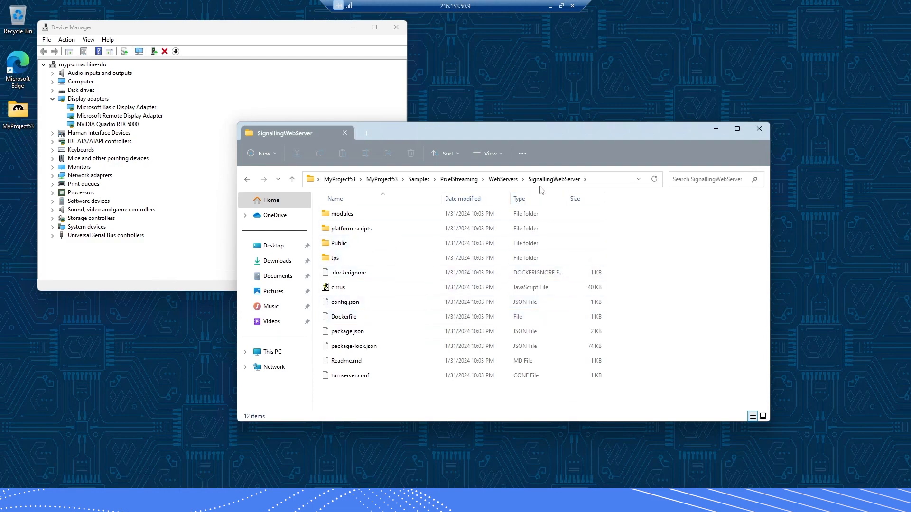
pyautogui.click(502, 180)
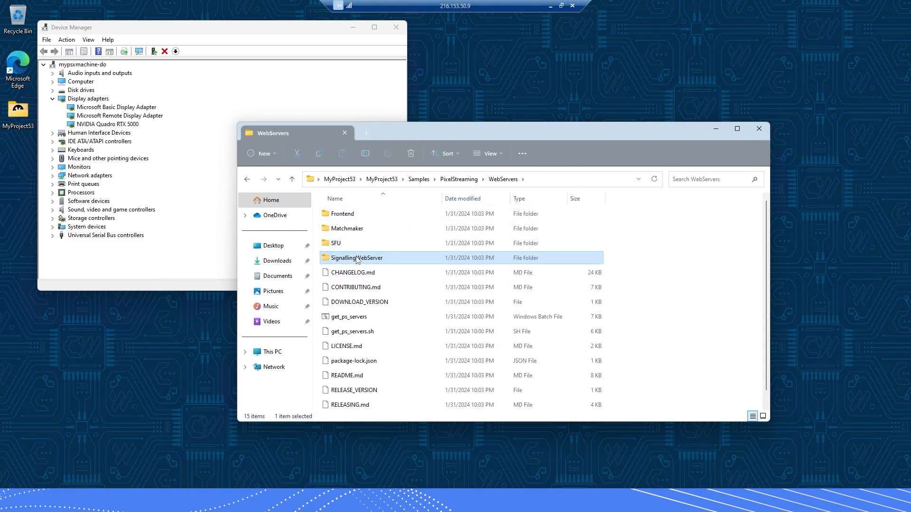
# In SignallingWebServer\platform_scripts\cmd, run setup to install node and coturn, then start run_local
pyautogui.doubleClick(362, 258)
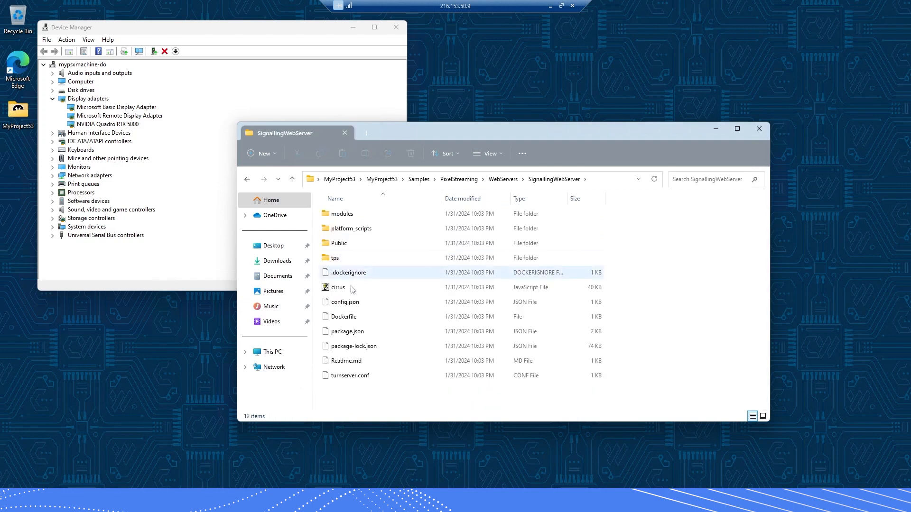
pyautogui.doubleClick(345, 230)
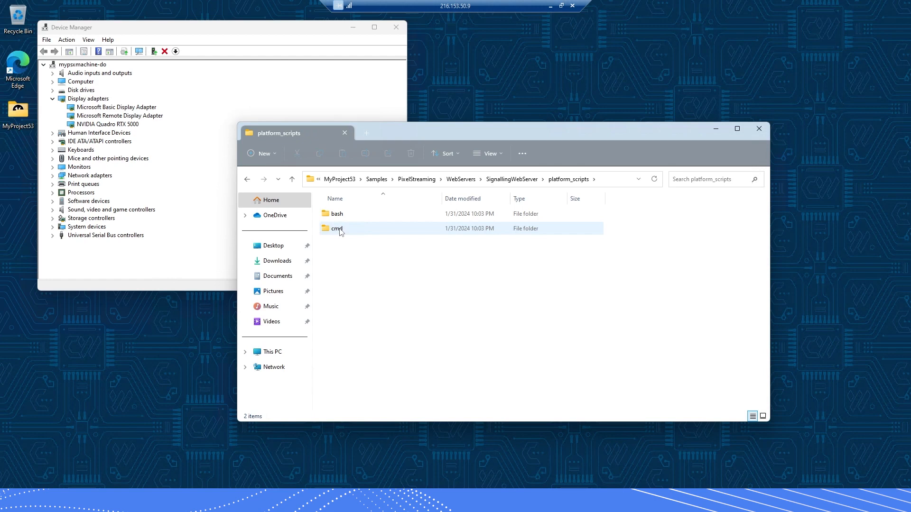
pyautogui.doubleClick(339, 231)
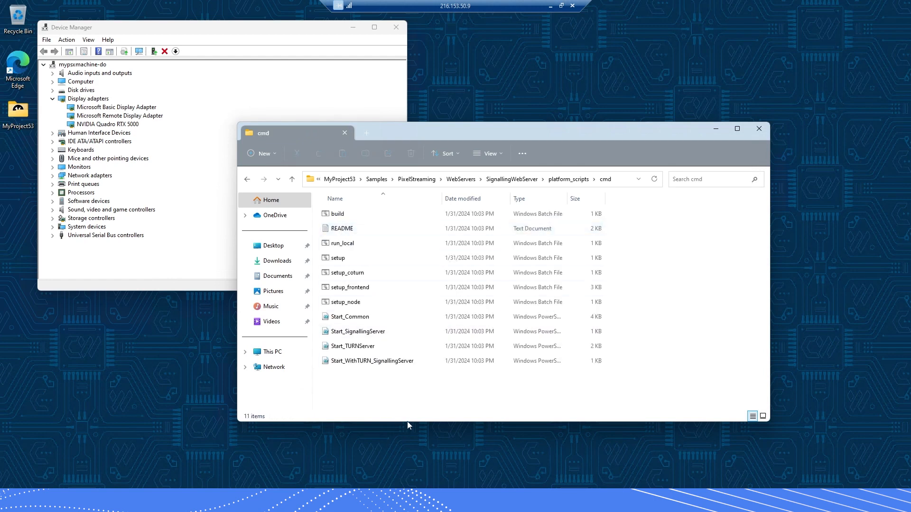
pyautogui.doubleClick(340, 259)
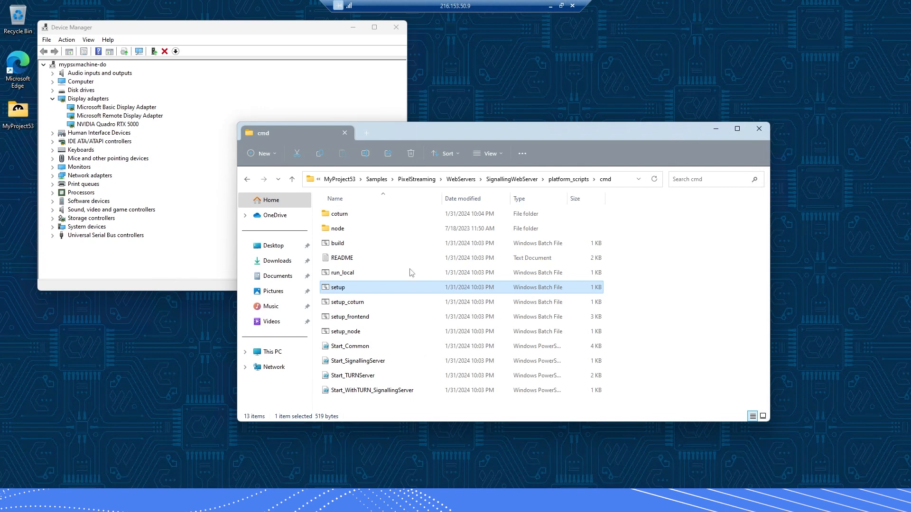
pyautogui.click(693, 267)
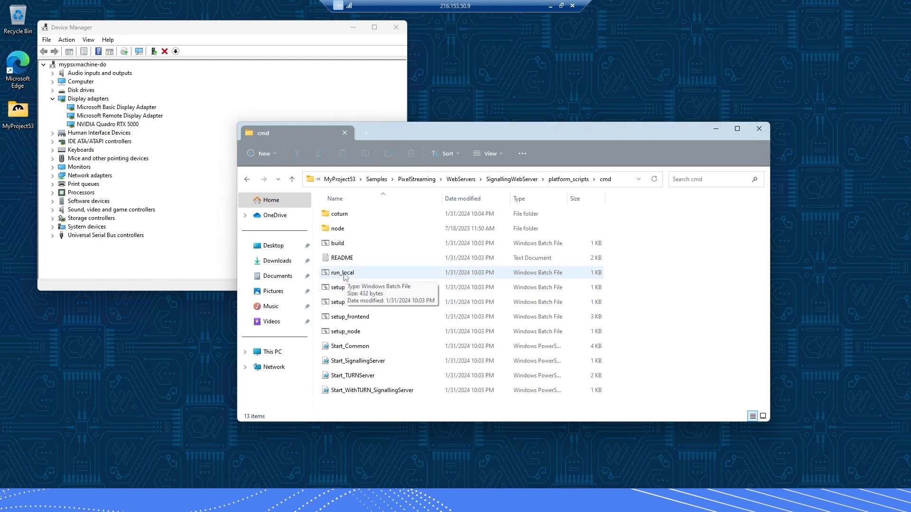
pyautogui.doubleClick(343, 275)
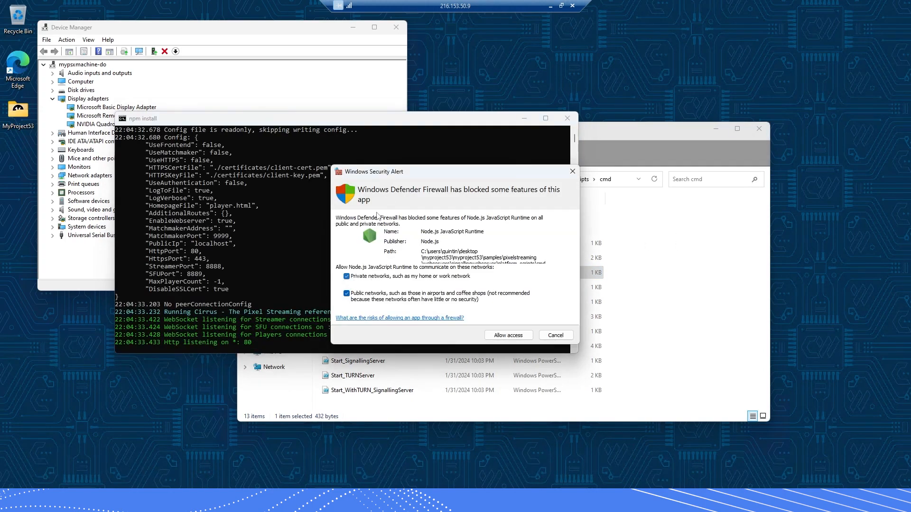
# Allow Node.js through the firewall on private networks and bring the cmd folder window back
pyautogui.click(347, 277)
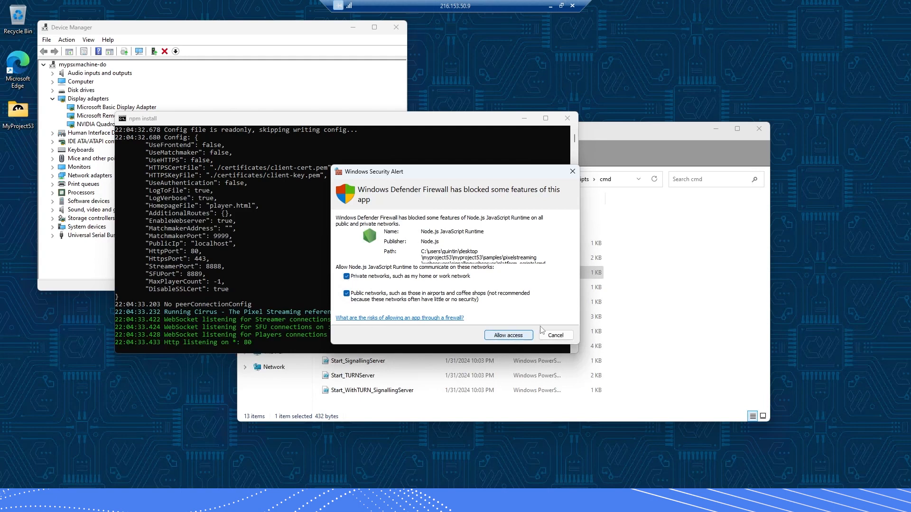
pyautogui.click(512, 336)
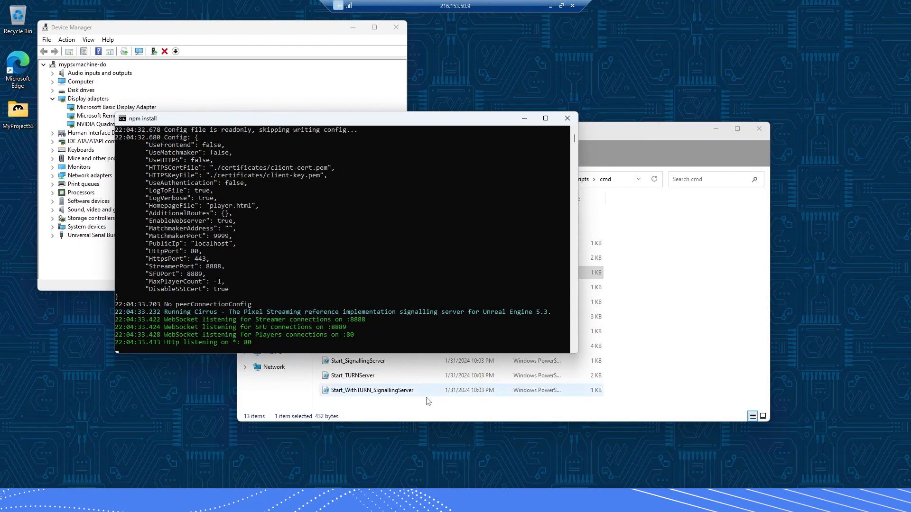
pyautogui.click(427, 409)
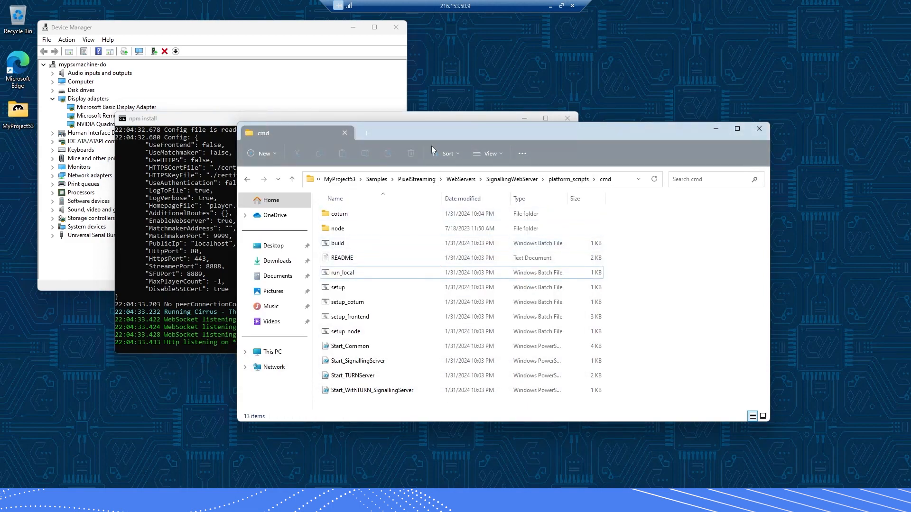
# Go up to the top MyProject53 folder and launch MyProject53.exe via SmartScreen's Run anyway
pyautogui.moveTo(383, 136); pyautogui.dragTo(388, 157)
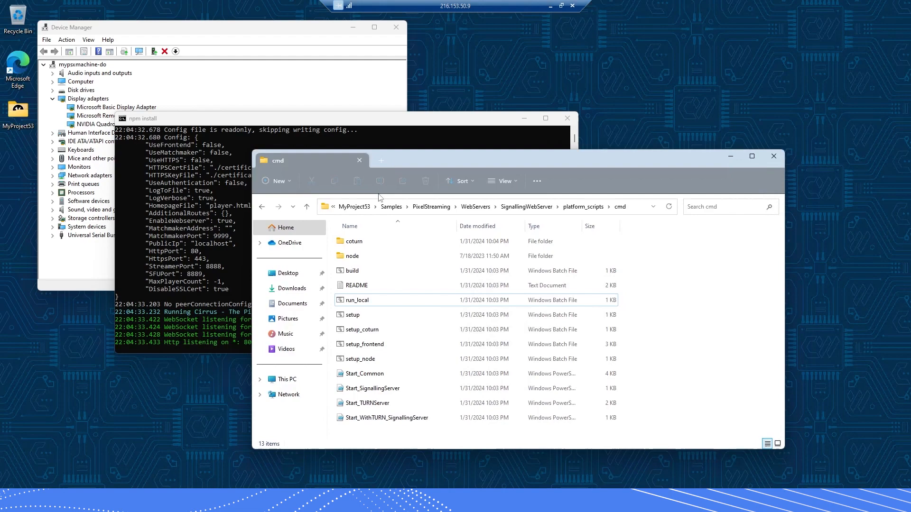
pyautogui.click(354, 206)
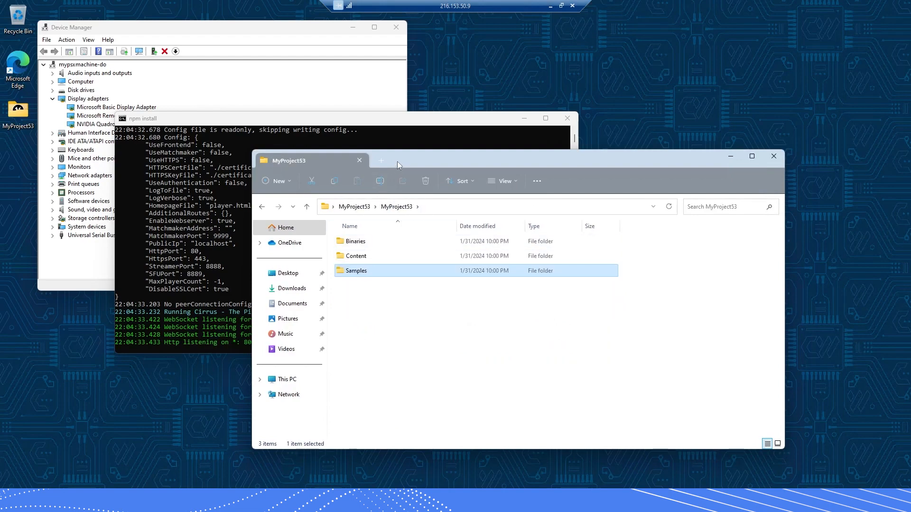
pyautogui.click(354, 206)
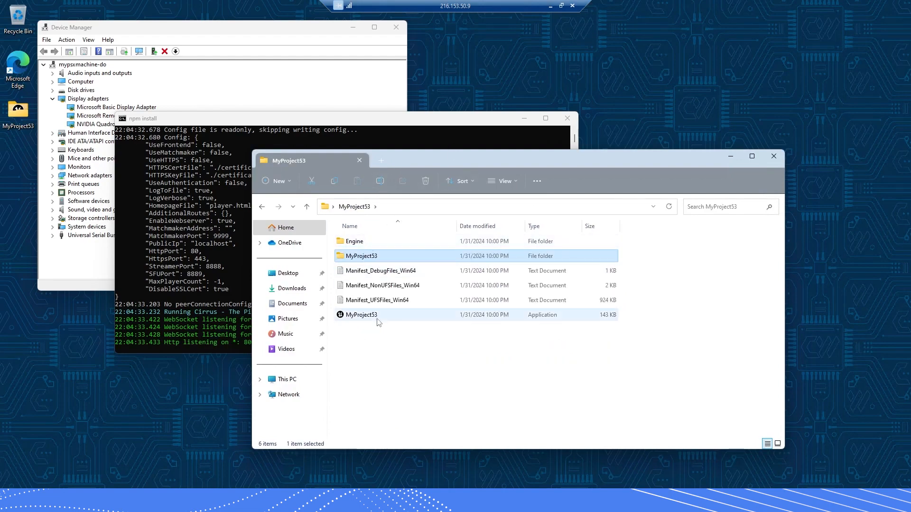
pyautogui.click(352, 317)
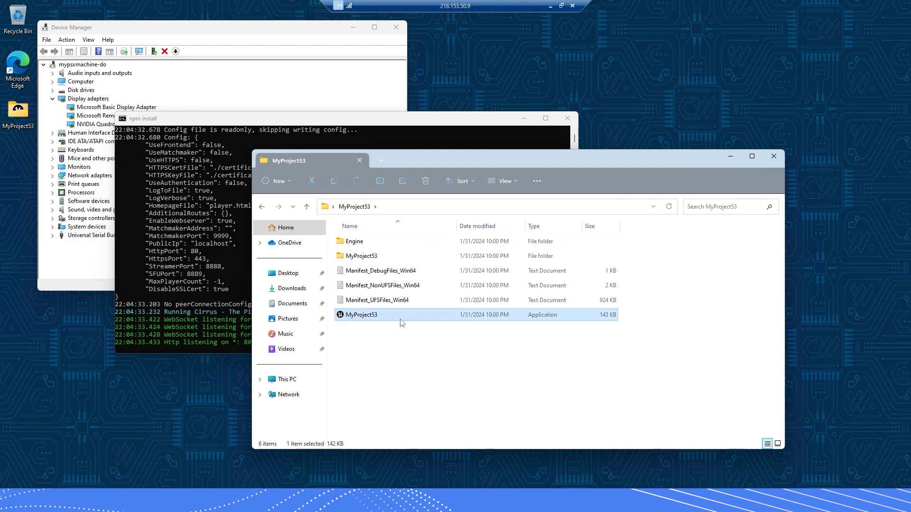
pyautogui.doubleClick(370, 315)
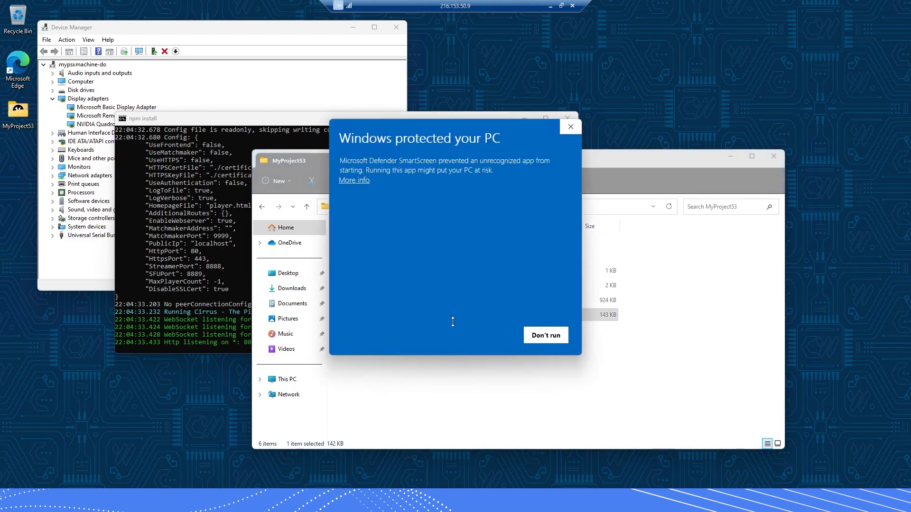
pyautogui.click(344, 182)
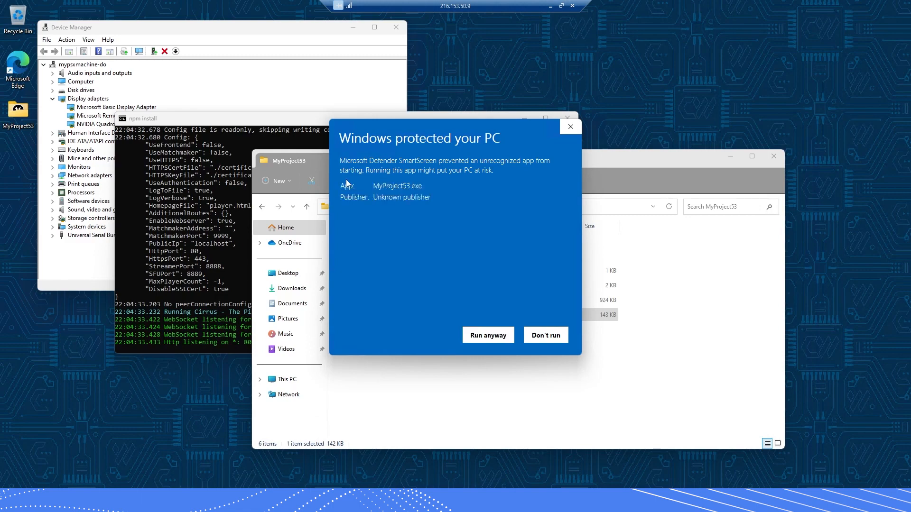
pyautogui.click(485, 335)
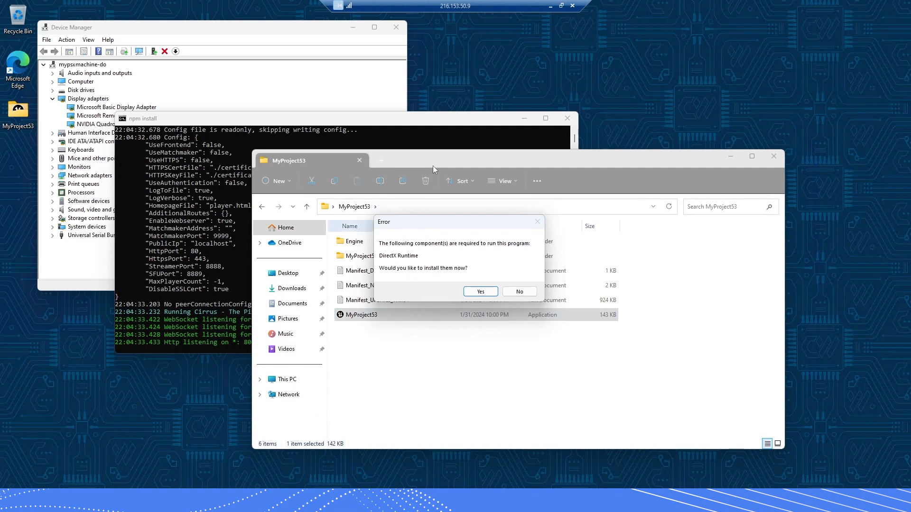
# Accept the DirectX Runtime install, agree to the license, install UE Prerequisites (x64) and close
pyautogui.click(480, 292)
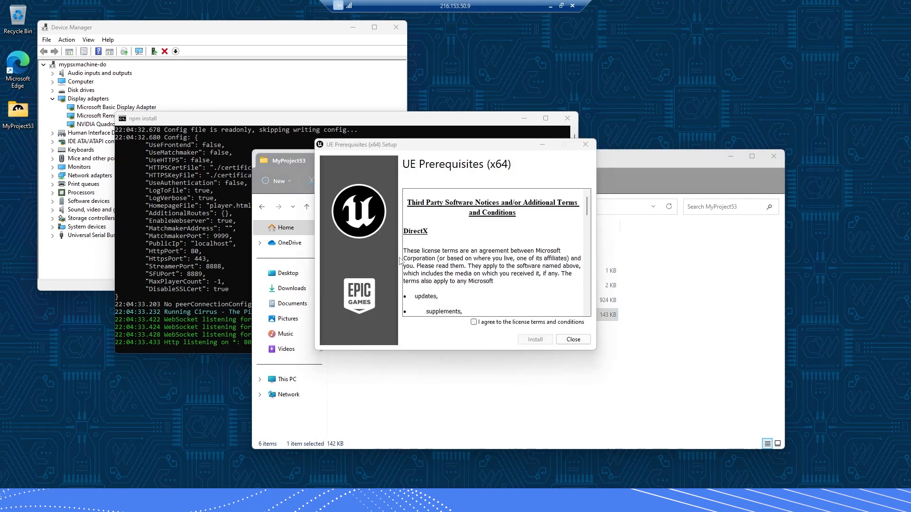
pyautogui.click(493, 323)
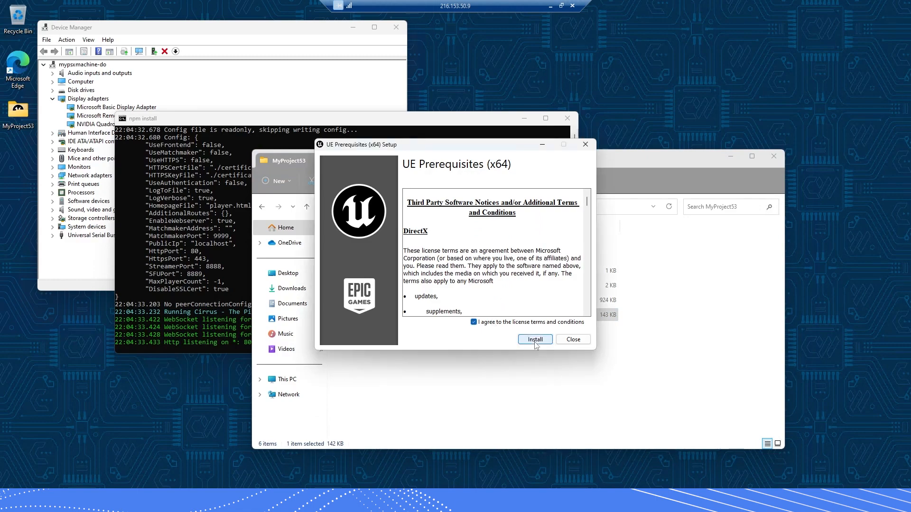
pyautogui.click(535, 339)
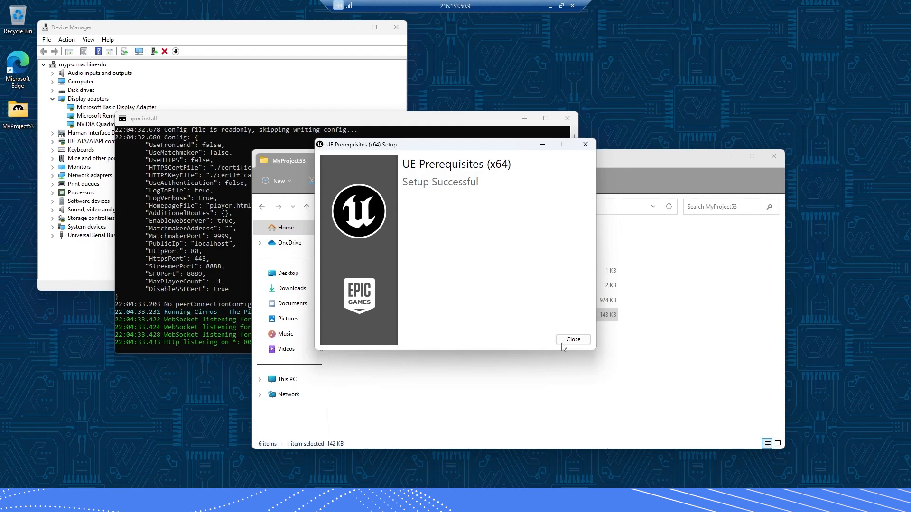
pyautogui.click(565, 340)
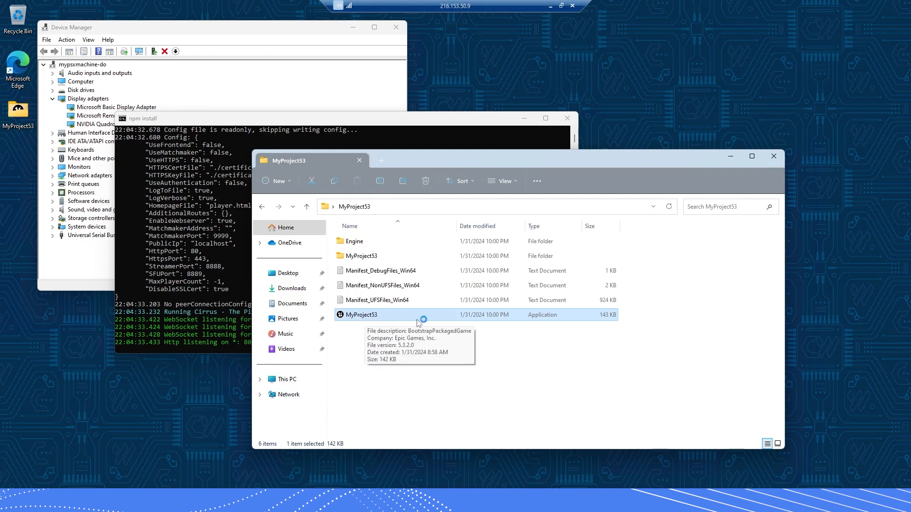
# Launch MyProject53.exe, allow it on private and public networks, and run the character forward with W
pyautogui.doubleClick(460, 319)
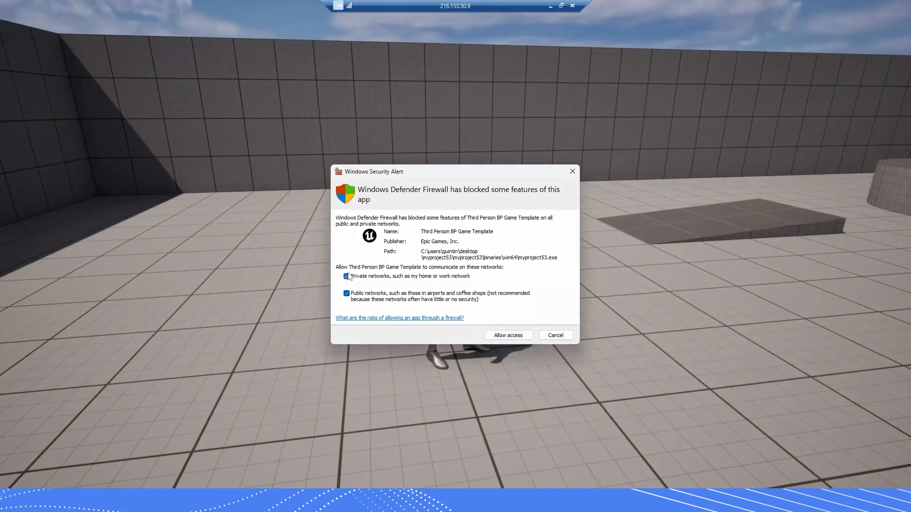
pyautogui.click(347, 277)
pyautogui.click(346, 294)
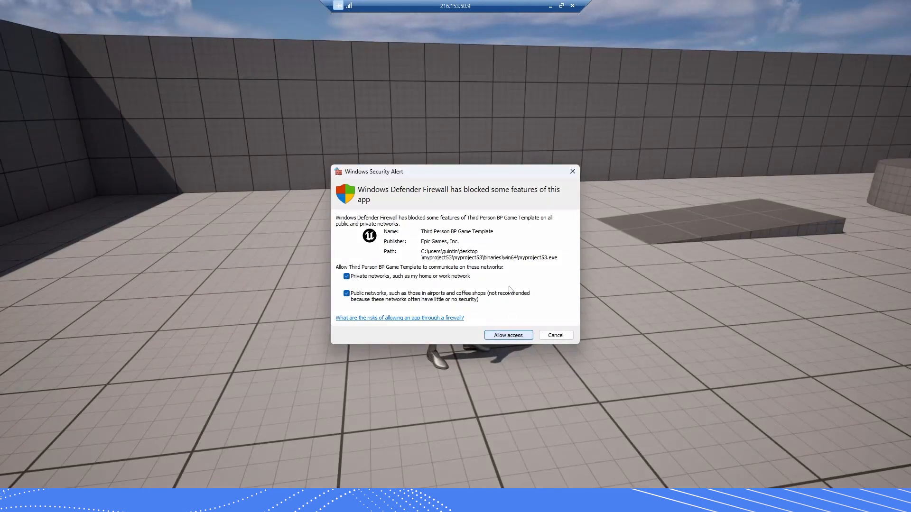
pyautogui.click(508, 336)
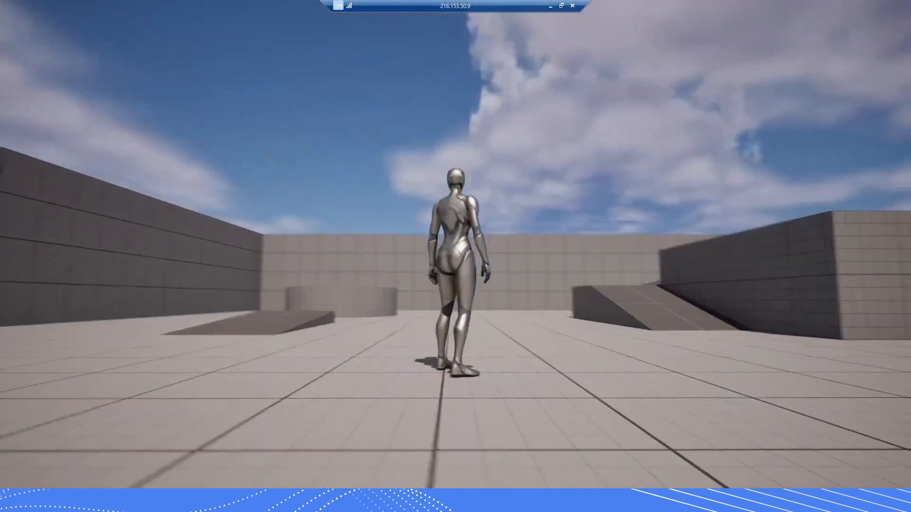
pyautogui.press('w')
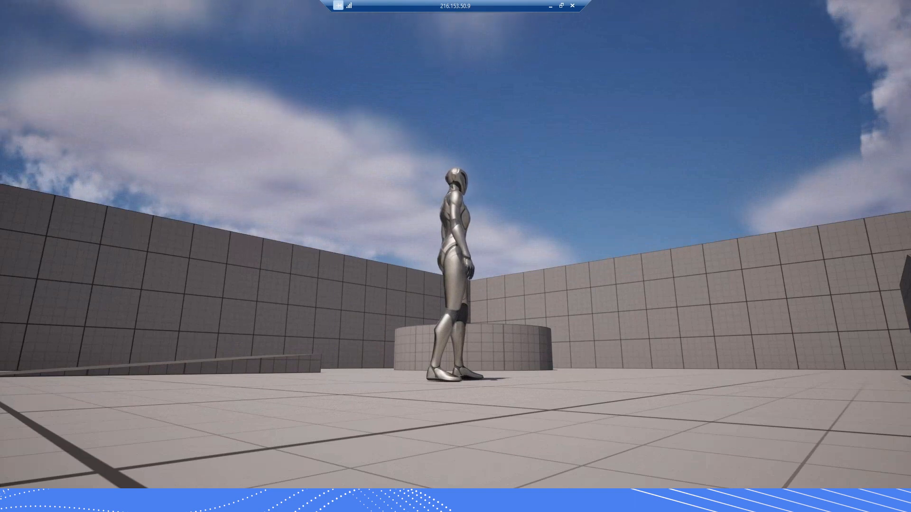
pyautogui.press('super')
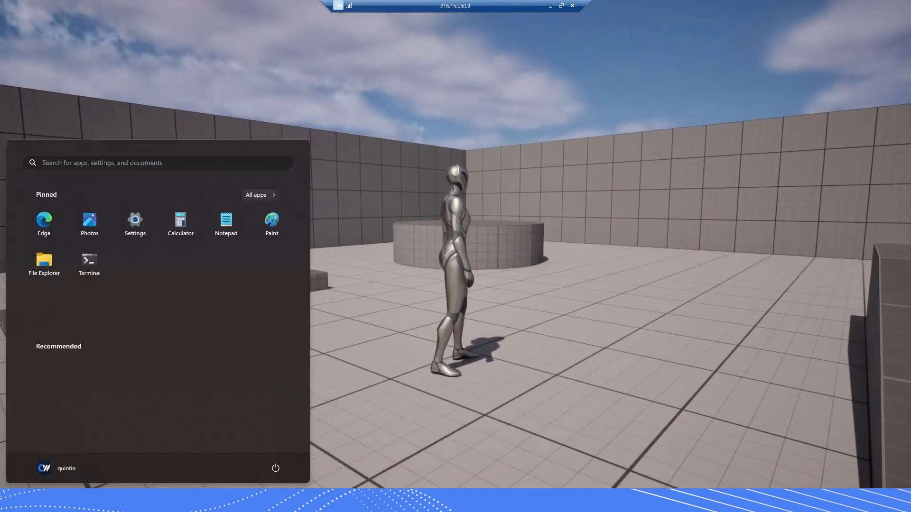
# Open Task Manager from the taskbar, closing the stray Settings window, and show the Processes list
pyautogui.rightClick(400, 500)
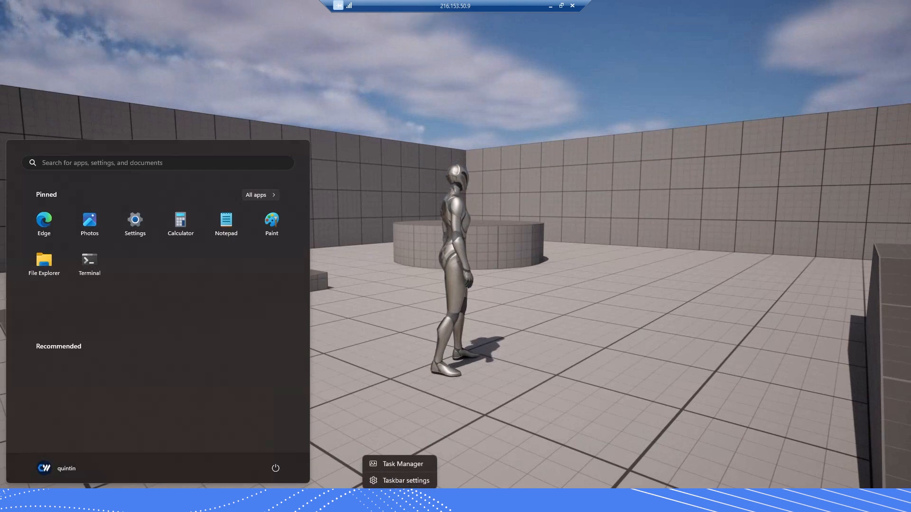
pyautogui.click(393, 480)
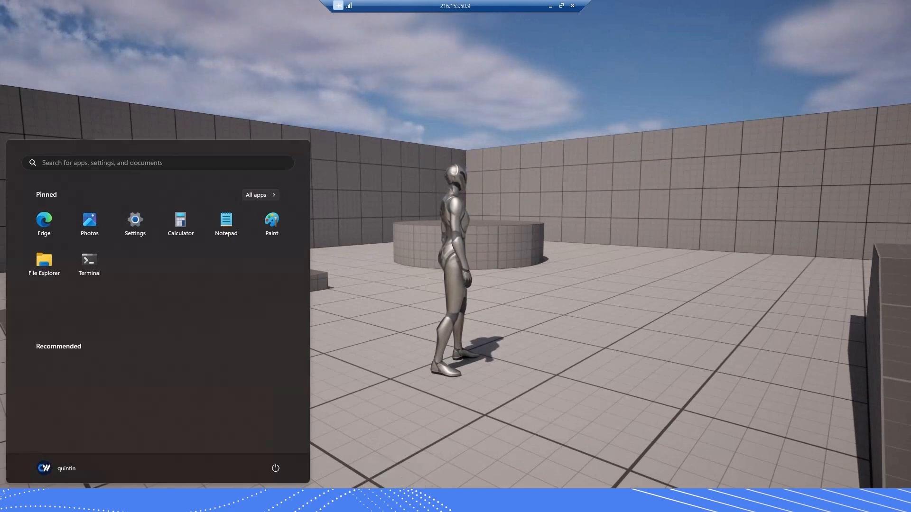
pyautogui.rightClick(433, 499)
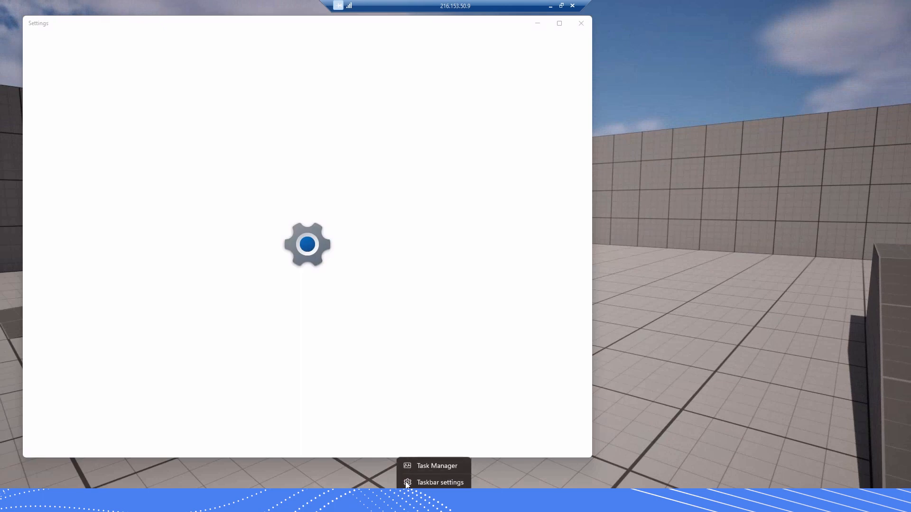
pyautogui.click(448, 56)
pyautogui.click(581, 25)
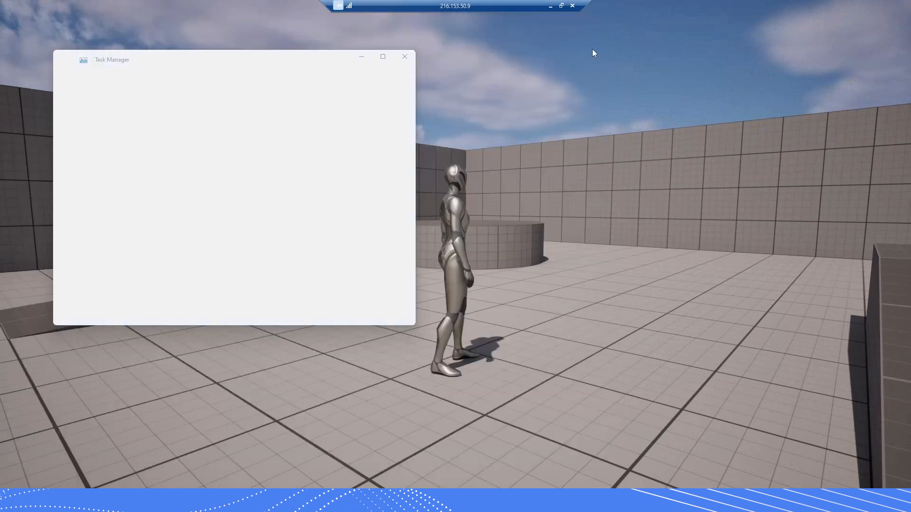
pyautogui.click(92, 114)
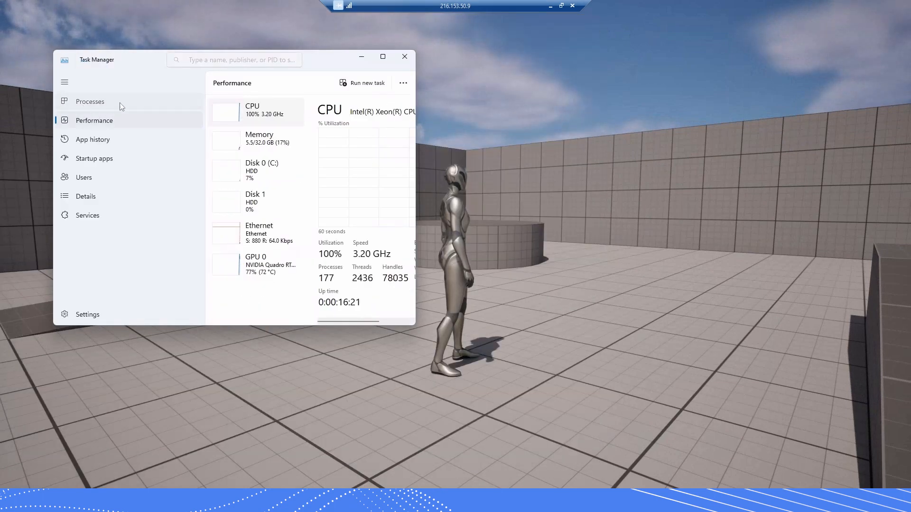
pyautogui.click(90, 106)
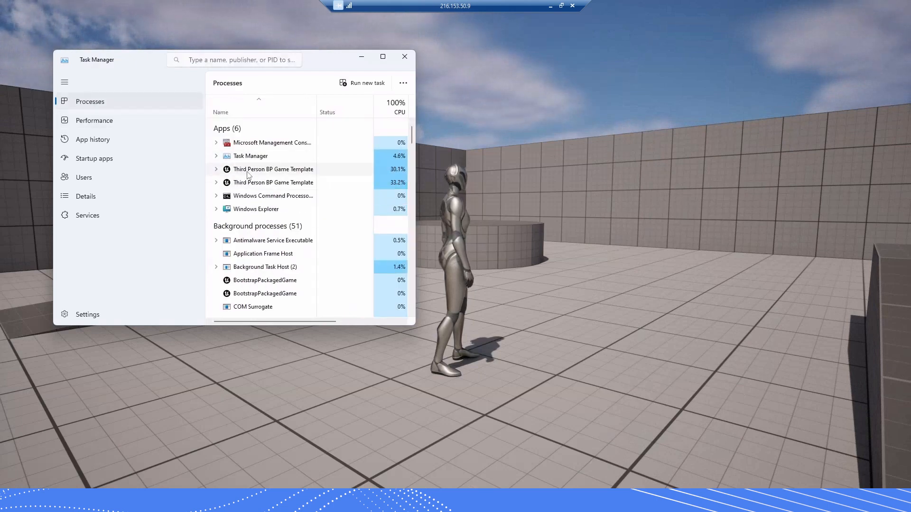
# End both Third Person BP Game Template processes to close the game
pyautogui.rightClick(248, 175)
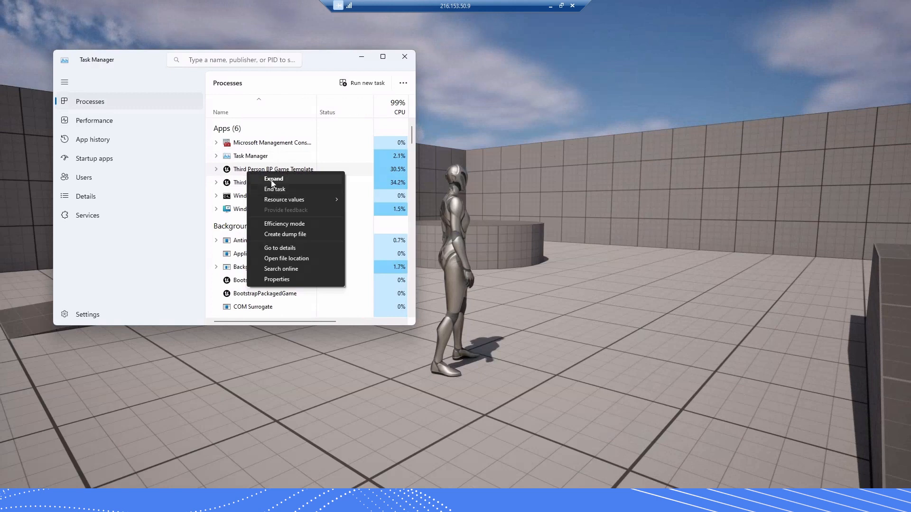
pyautogui.click(270, 189)
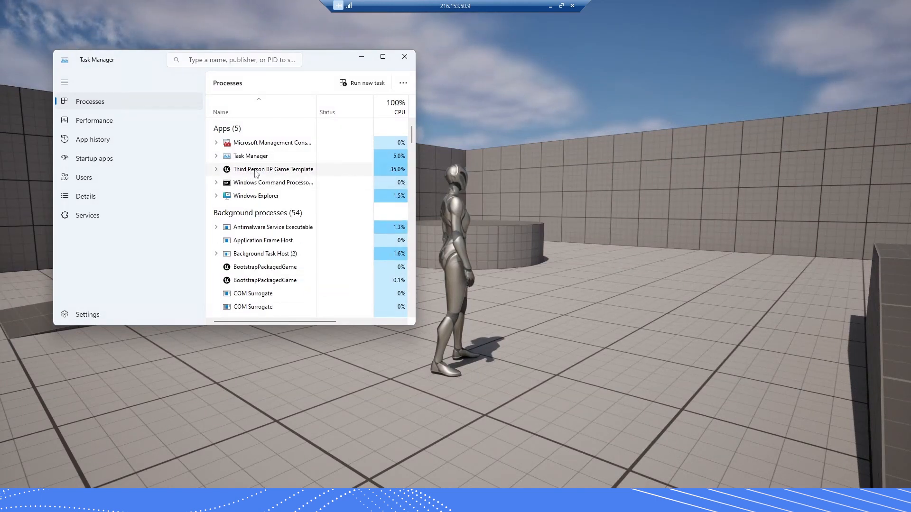
pyautogui.rightClick(255, 174)
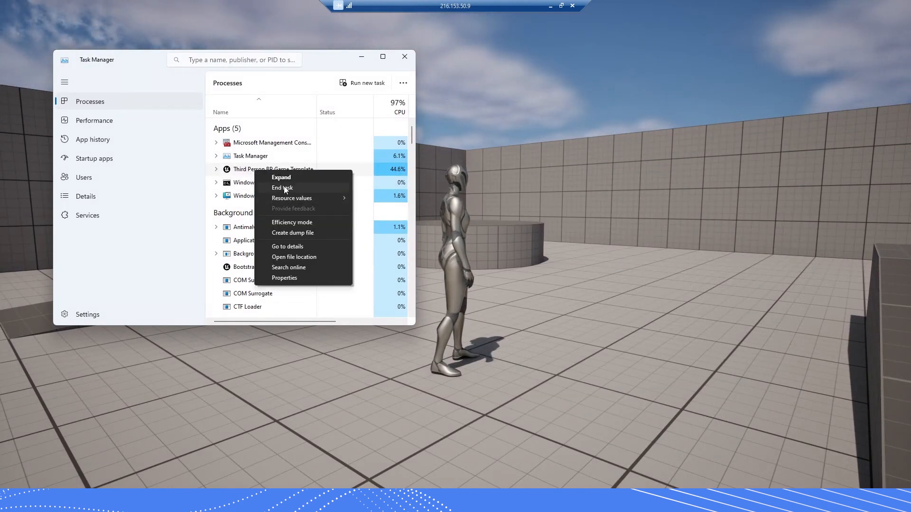
pyautogui.click(285, 188)
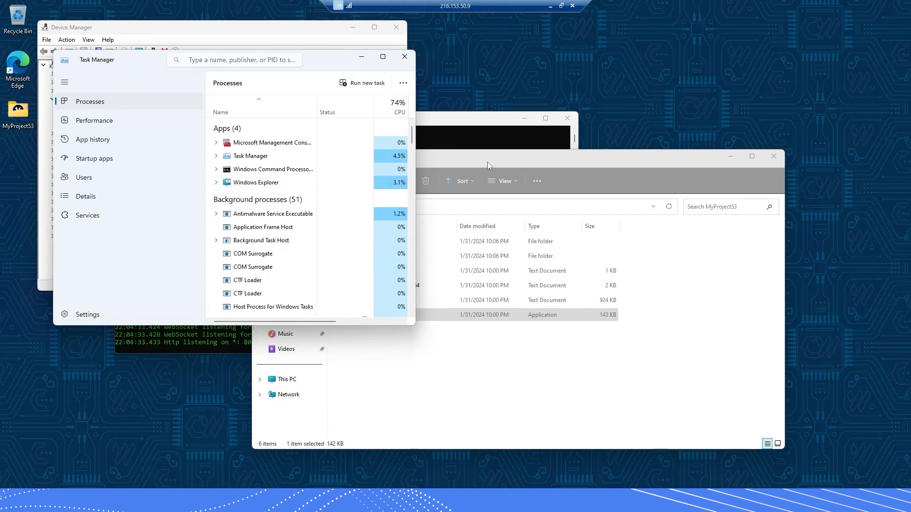
# Bring the MyProject53 folder window forward and reposition it beside the signalling server console
pyautogui.click(487, 161)
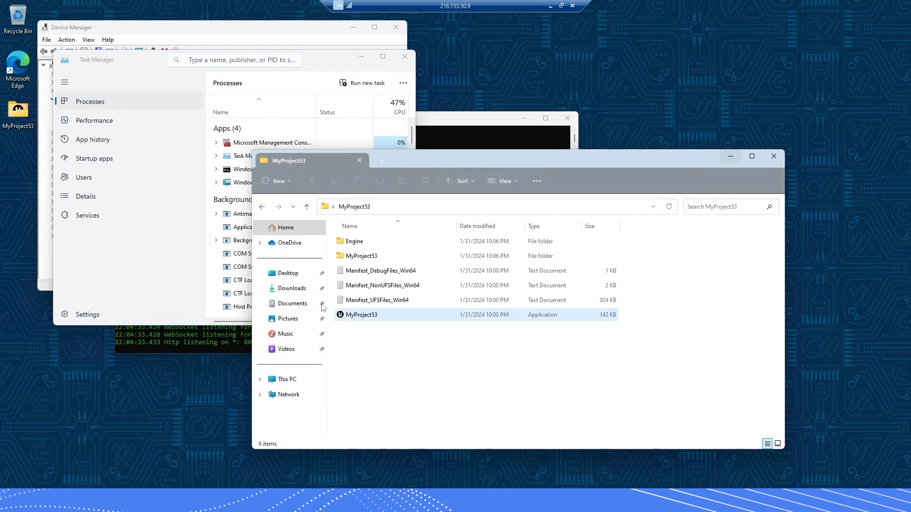
pyautogui.click(374, 317)
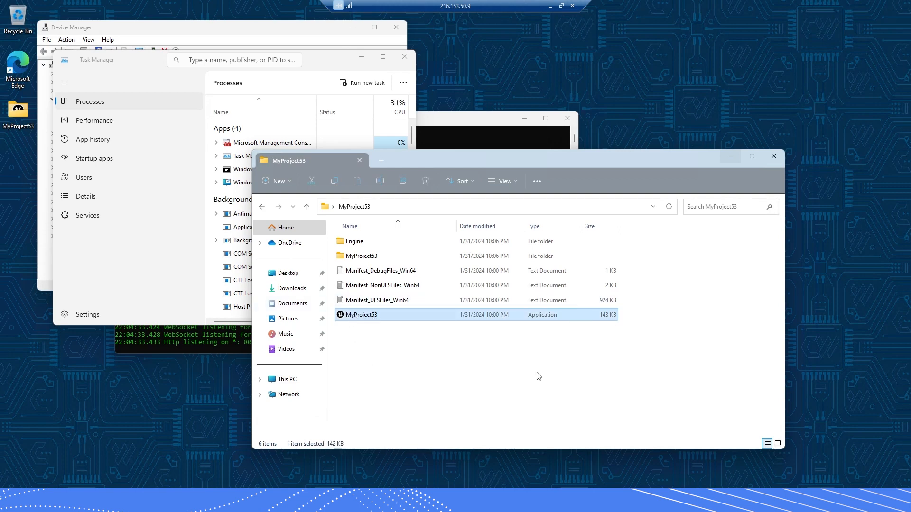
pyautogui.click(465, 369)
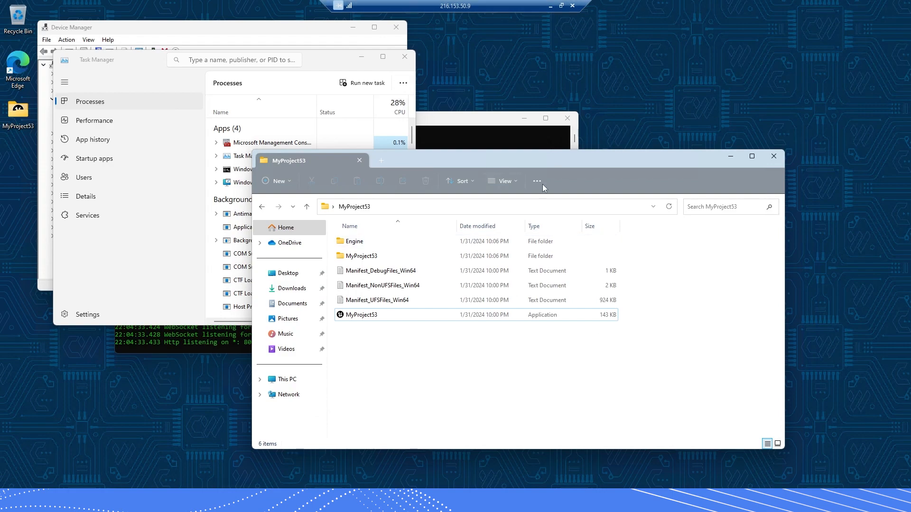
pyautogui.moveTo(546, 160); pyautogui.dragTo(645, 217)
pyautogui.click(259, 139)
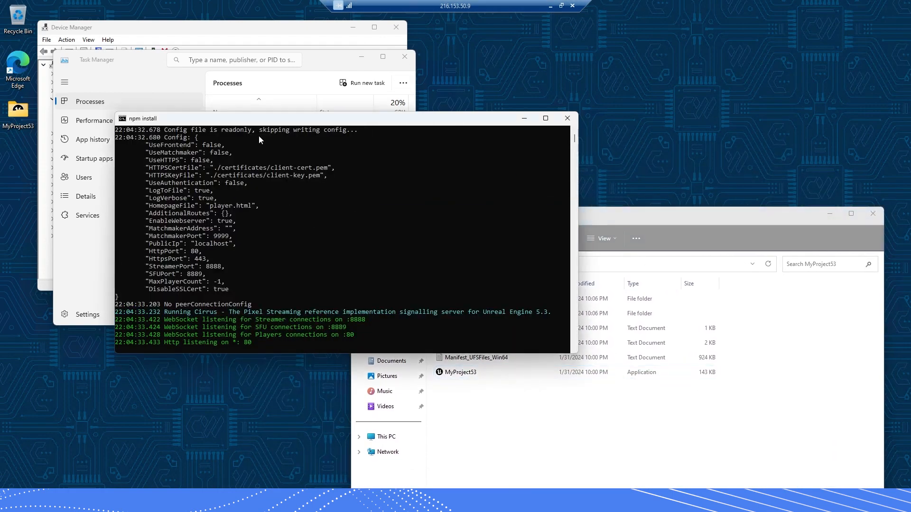
pyautogui.click(613, 215)
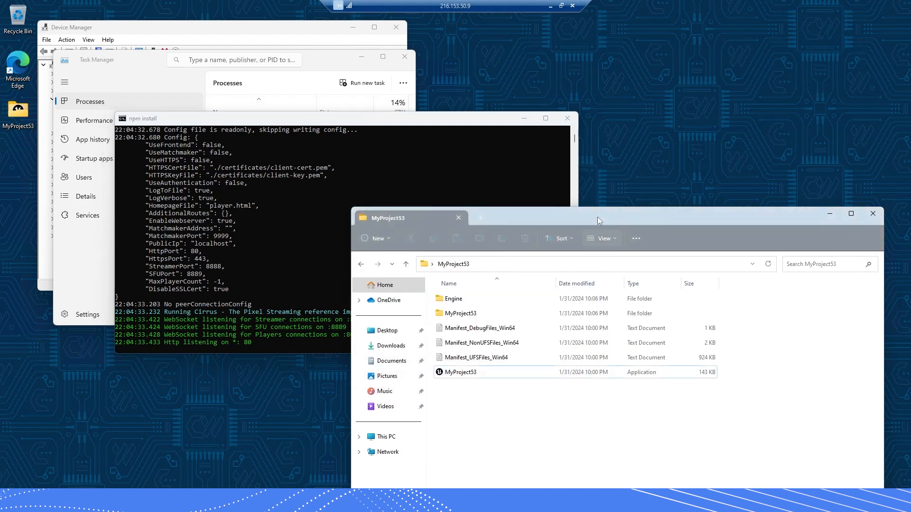
pyautogui.moveTo(596, 218); pyautogui.dragTo(530, 165)
# Create a shortcut to MyProject53.exe via Show more options > Create shortcut
pyautogui.click(397, 327)
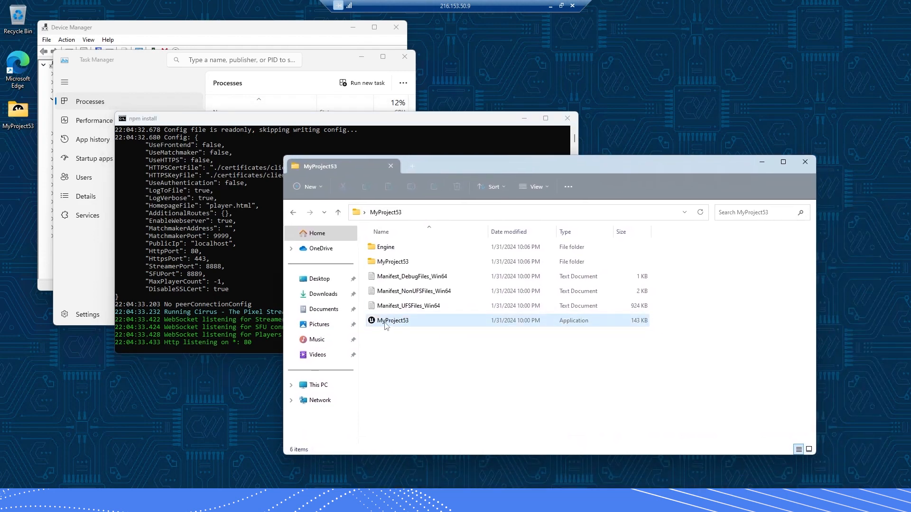
pyautogui.rightClick(387, 321)
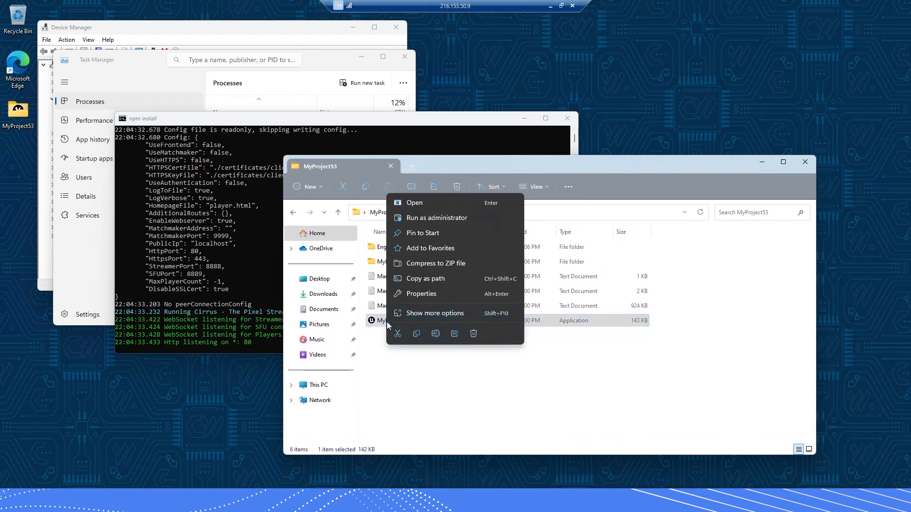
pyautogui.click(419, 314)
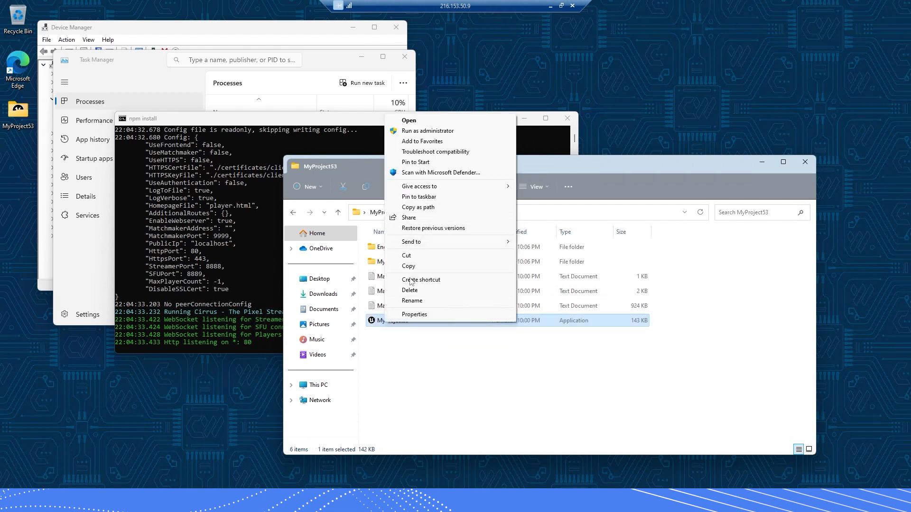
pyautogui.click(411, 281)
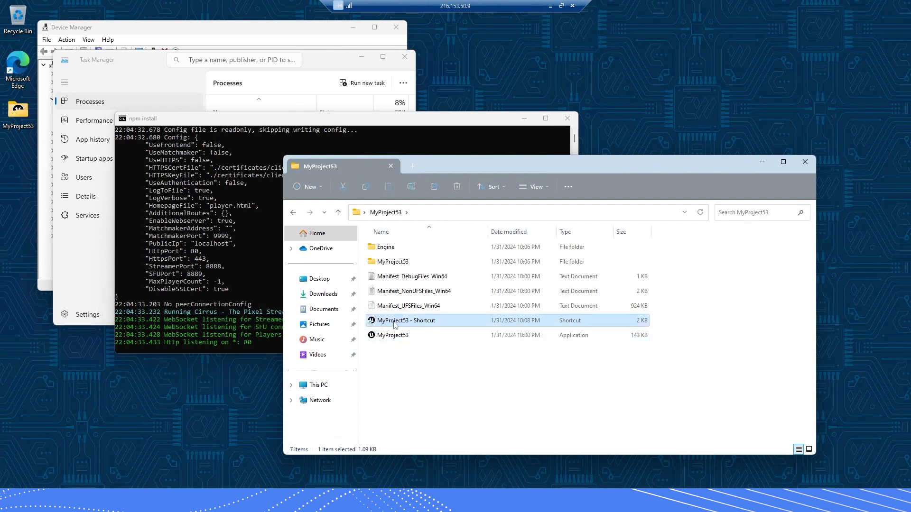
pyautogui.rightClick(393, 322)
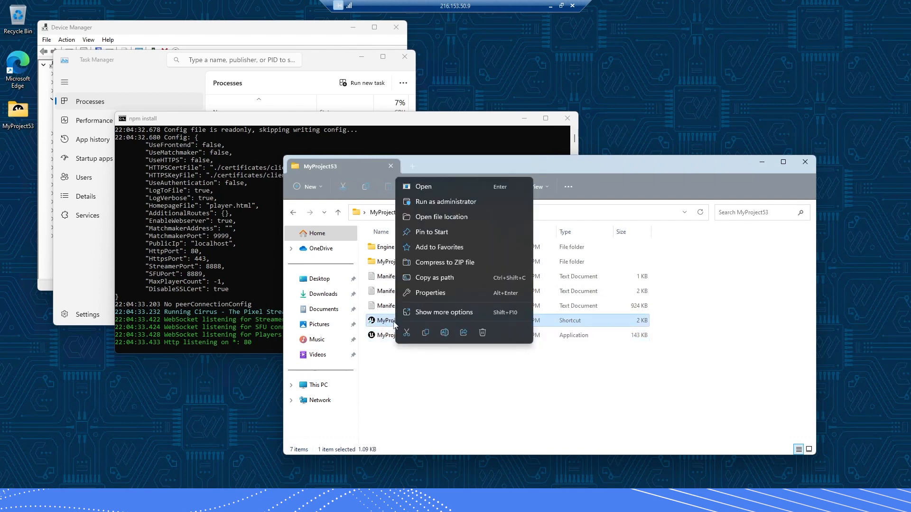
# Open the shortcut's Properties, then launch Notepad and paste the Pixel Streaming launch arguments
pyautogui.click(426, 292)
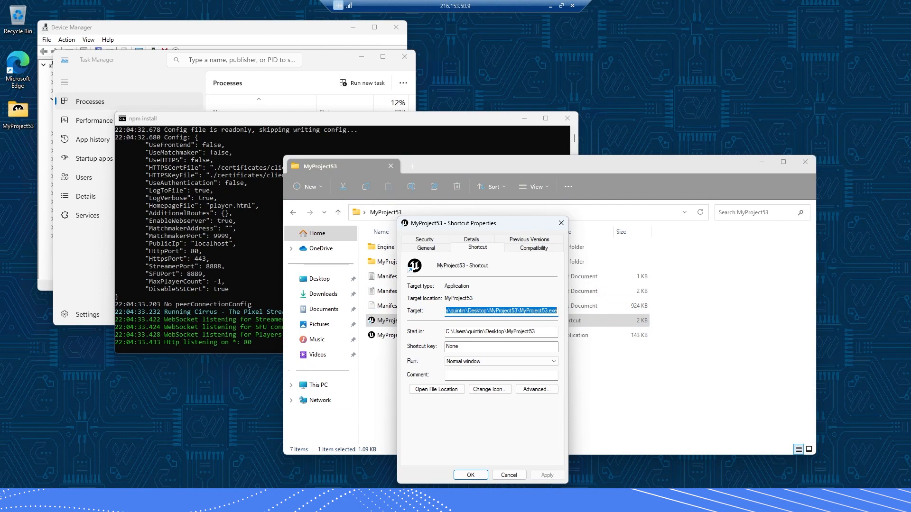
pyautogui.press('super')
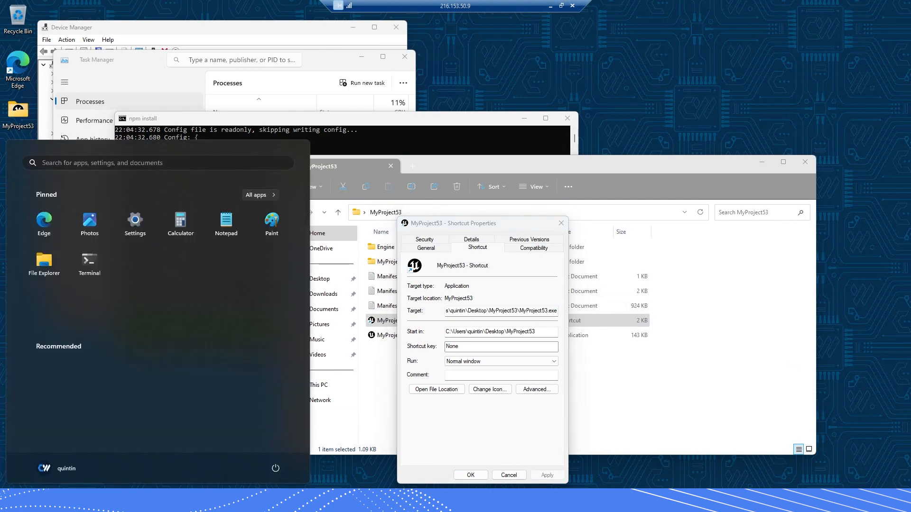
pyautogui.write('pno')
pyautogui.press('BackSpace')
pyautogui.press('BackSpace')
pyautogui.press('BackSpace')
pyautogui.write('npot')
pyautogui.press('BackSpace')
pyautogui.press('BackSpace')
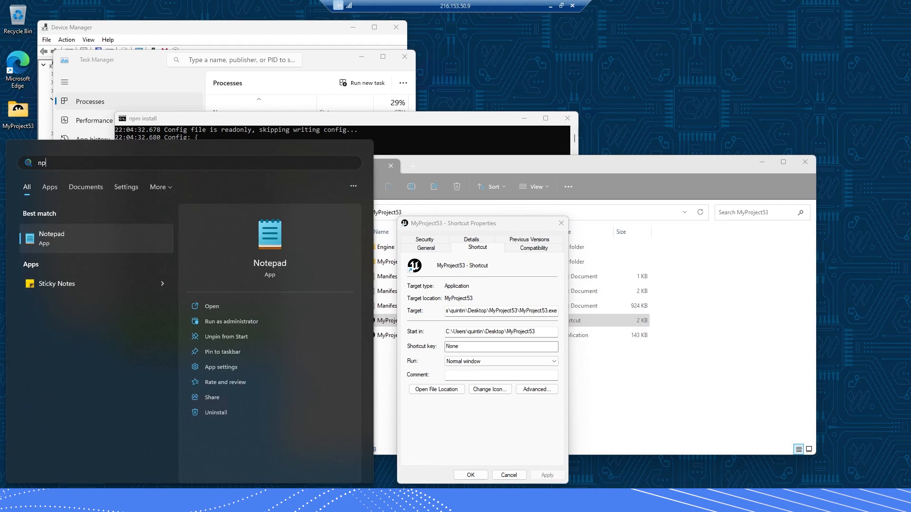
pyautogui.press('BackSpace')
pyautogui.press('BackSpace')
pyautogui.write('notepad')
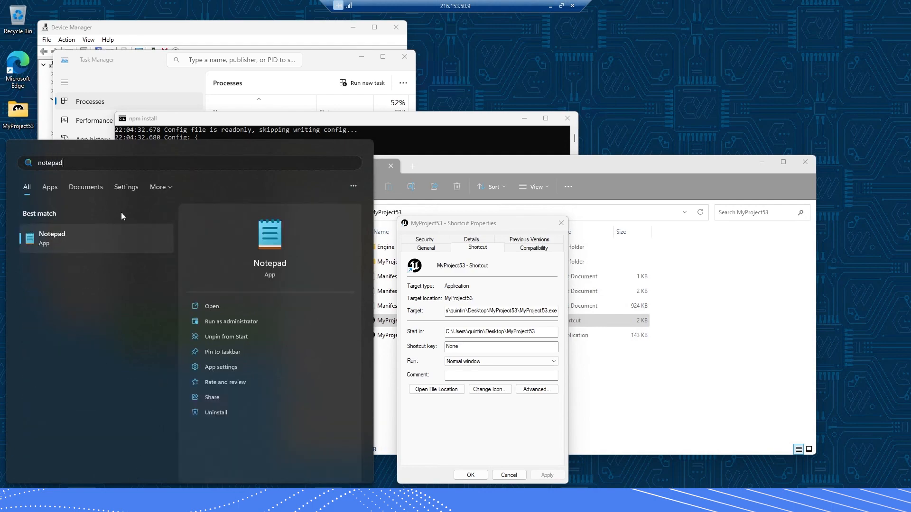
pyautogui.press('Return')
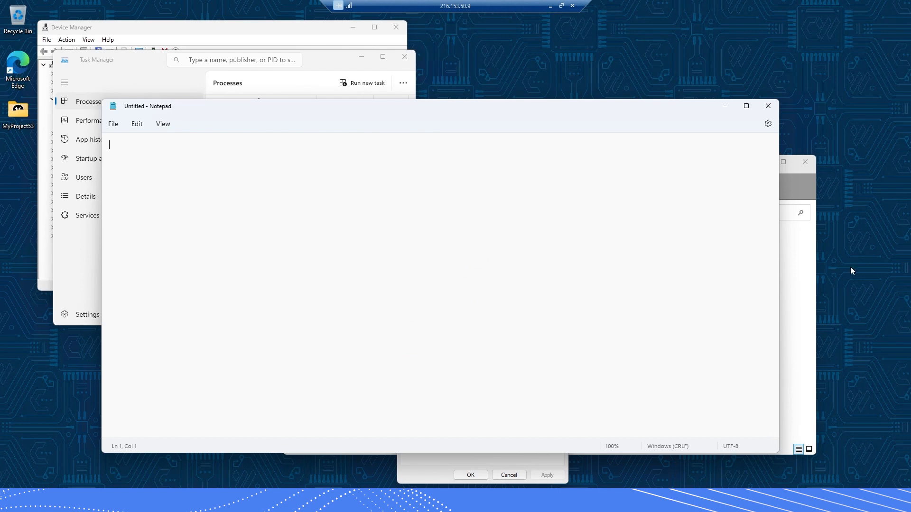
pyautogui.write('-PixelStreamingIP=localhost -PixelStreamingPort=8888 -RenderOffScreen')
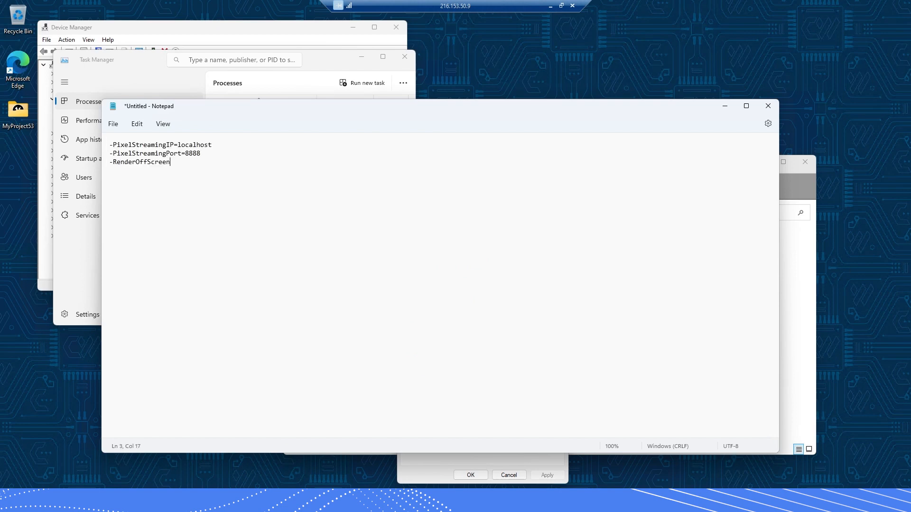
# Highlight -PixelStreamingIP=localhost, -PixelStreamingPort=8888 and -RenderOffScreen in turn
pyautogui.tripleClick(178, 147)
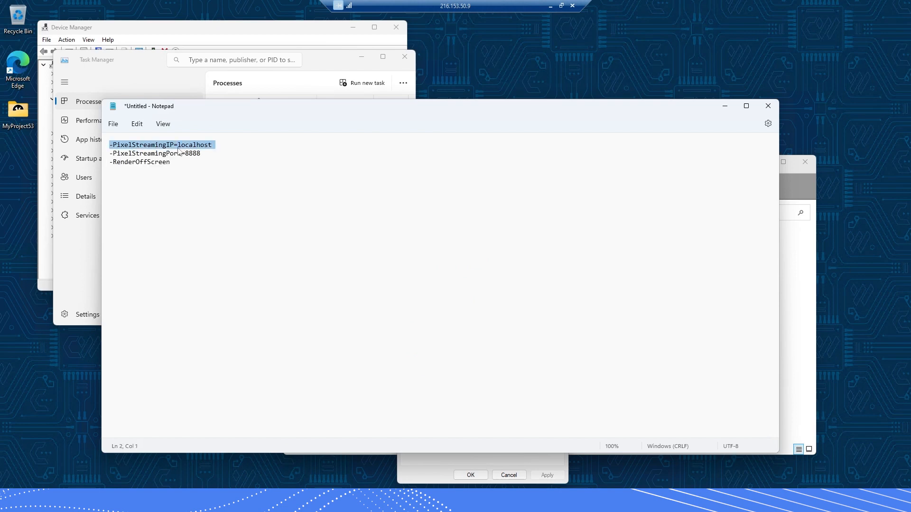
pyautogui.tripleClick(175, 154)
pyautogui.click(198, 153)
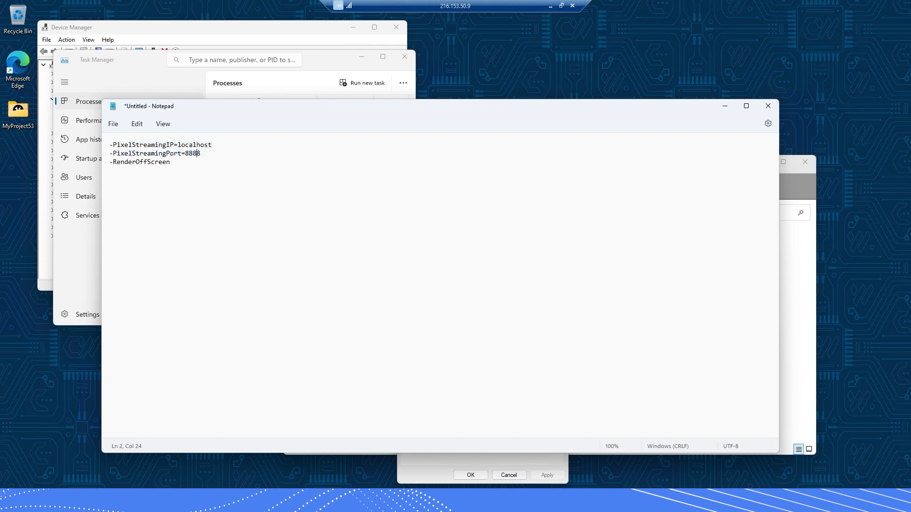
pyautogui.moveTo(171, 162); pyautogui.dragTo(109, 161)
pyautogui.click(147, 161)
pyautogui.moveTo(169, 161); pyautogui.dragTo(109, 161)
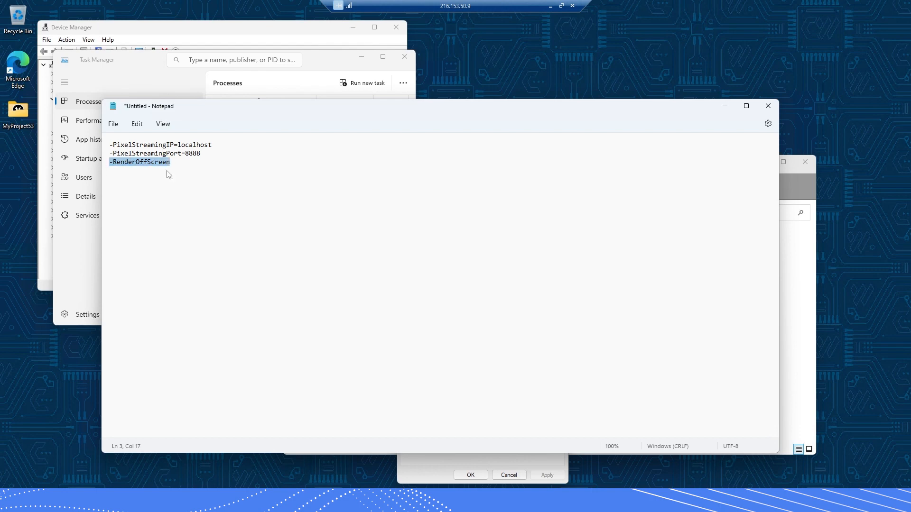
# Move Notepad aside and bring the MyProject53 - Shortcut Properties dialog forward
pyautogui.moveTo(542, 113); pyautogui.dragTo(784, 247)
pyautogui.moveTo(492, 269); pyautogui.dragTo(503, 280)
pyautogui.moveTo(470, 222); pyautogui.dragTo(258, 160)
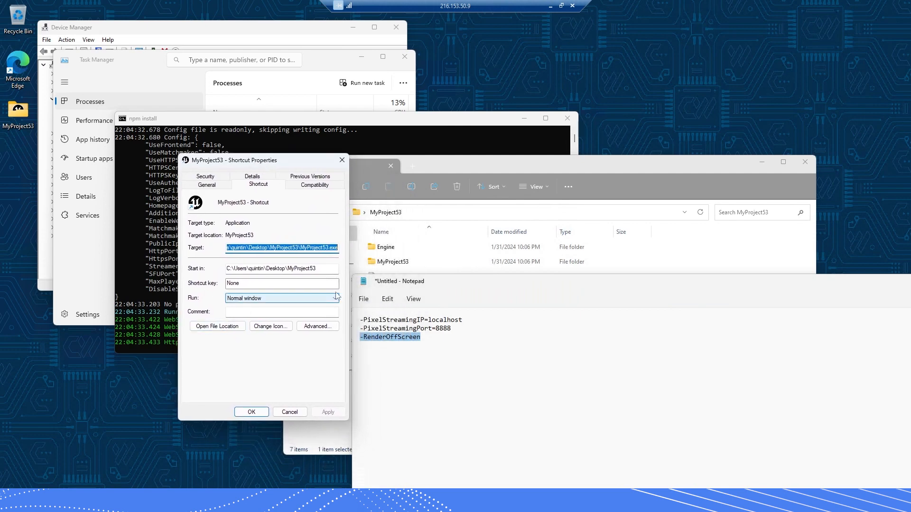
# Append -PixelStreamingIP=localhost -PixelStreamingPort=8888 -RenderOffScreen from the notes to the MyProject53 shortcut's Target and apply
pyautogui.click(321, 247)
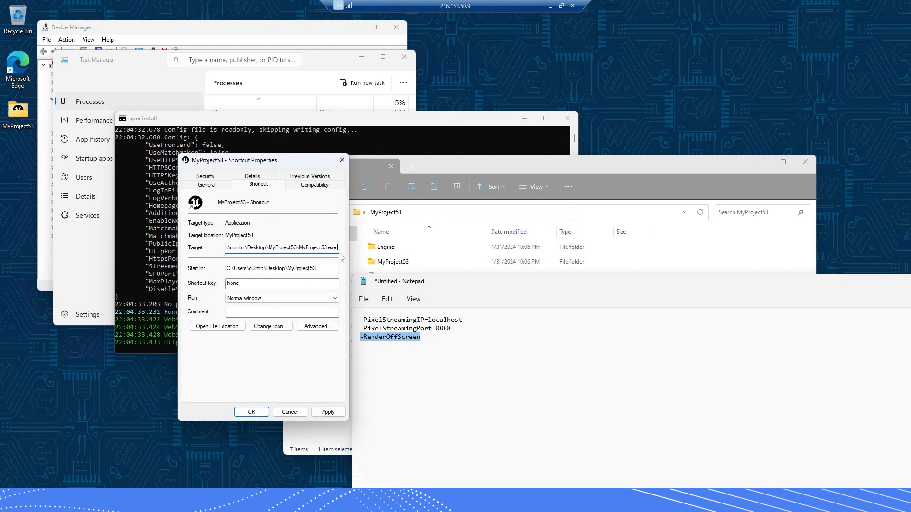
pyautogui.click(389, 324)
pyautogui.tripleClick(389, 322)
pyautogui.hotkey('ctrl', 'c')
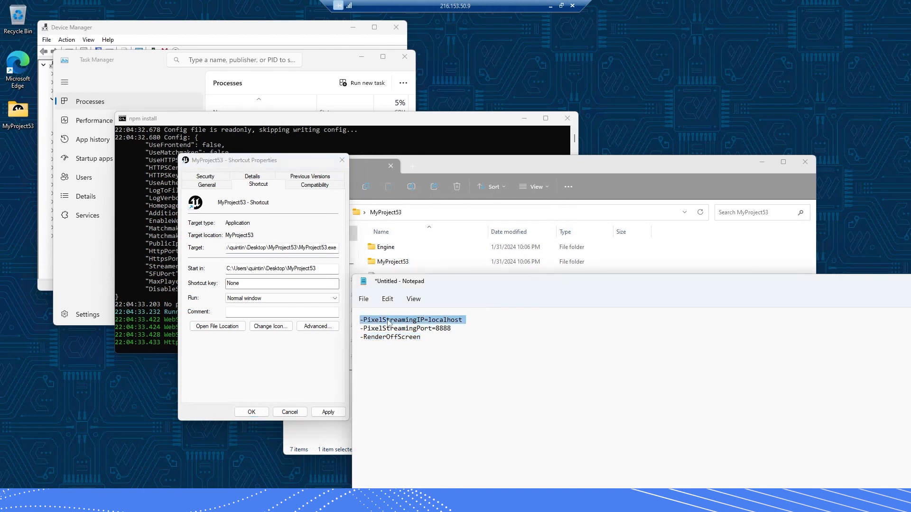
pyautogui.hotkey('alt', 'Tab')
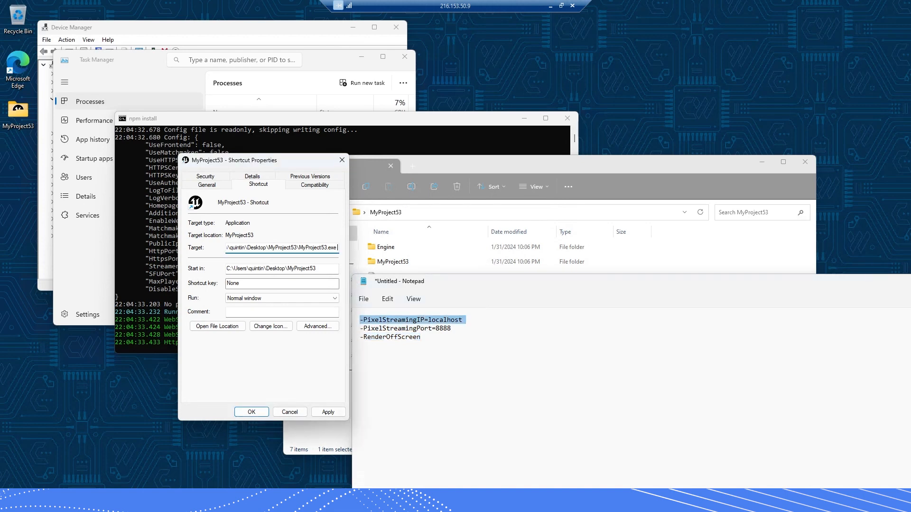
pyautogui.hotkey('ctrl', 'v')
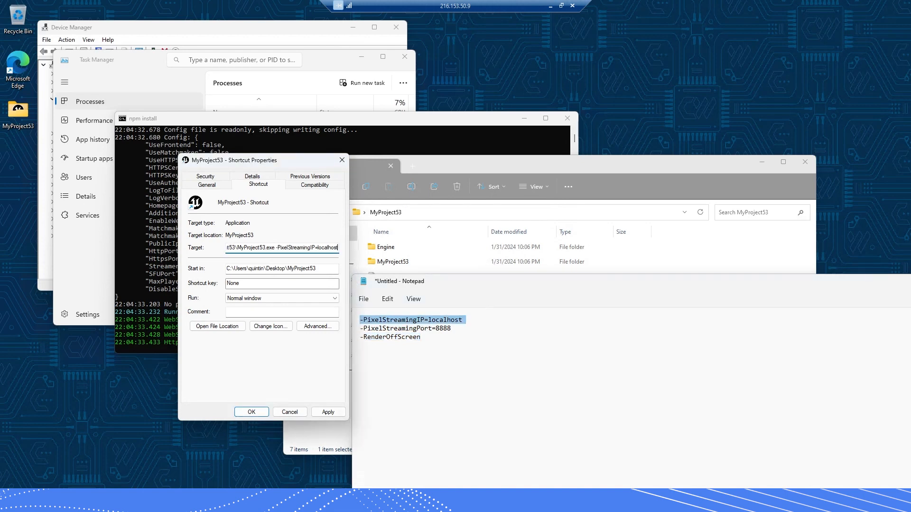
pyautogui.tripleClick(404, 331)
pyautogui.hotkey('ctrl', 'c')
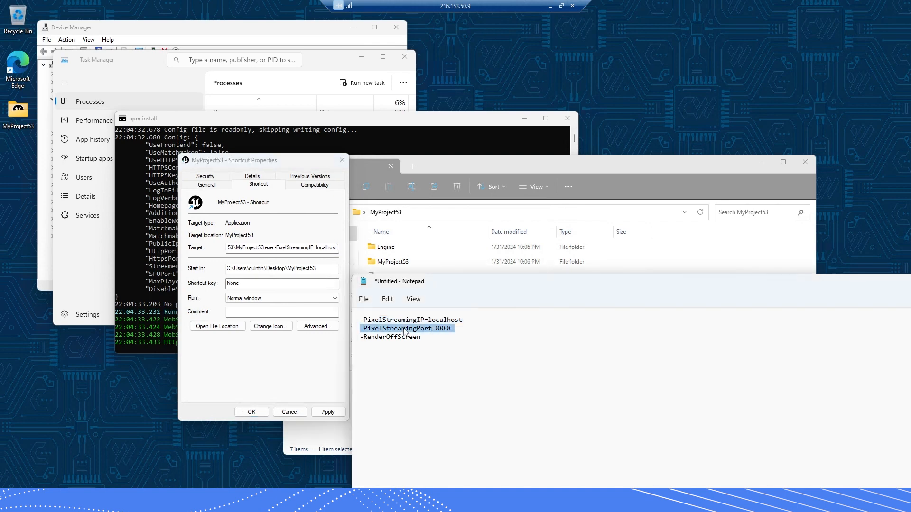
pyautogui.click(331, 248)
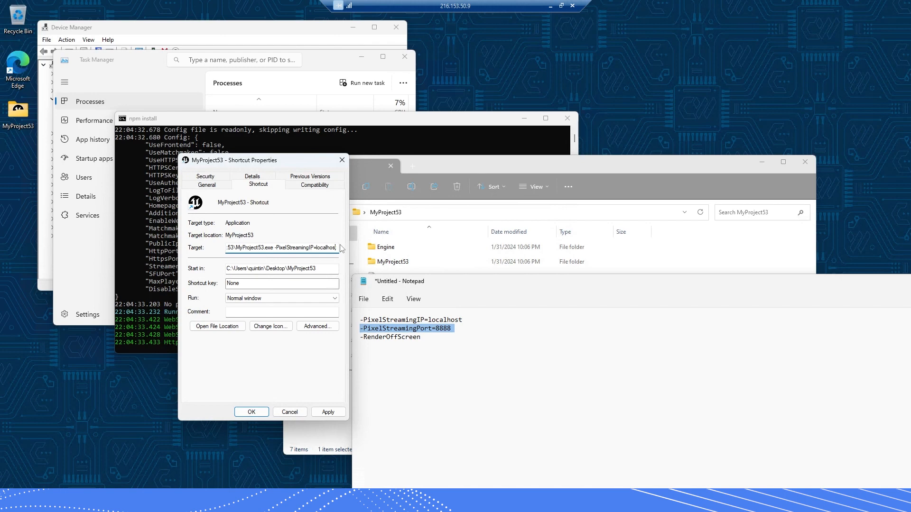
pyautogui.hotkey('ctrl', 'v')
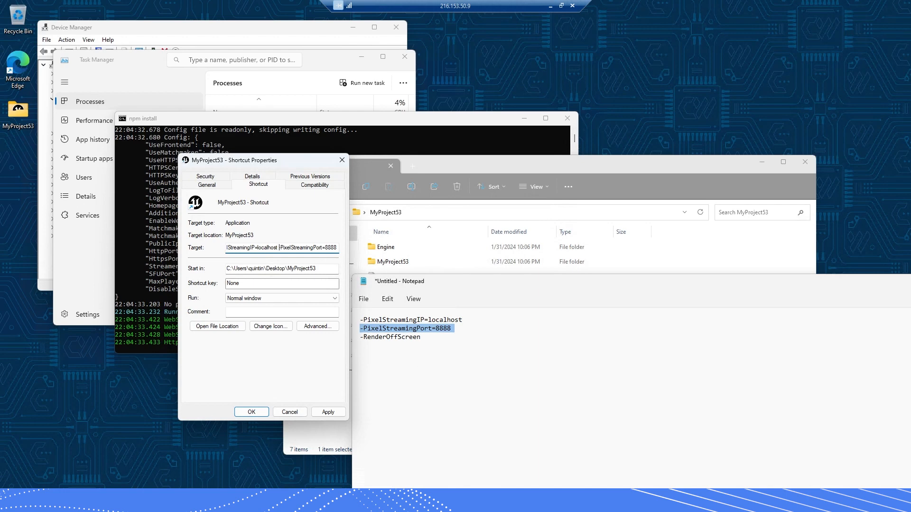
pyautogui.tripleClick(409, 340)
pyautogui.hotkey('ctrl', 'c')
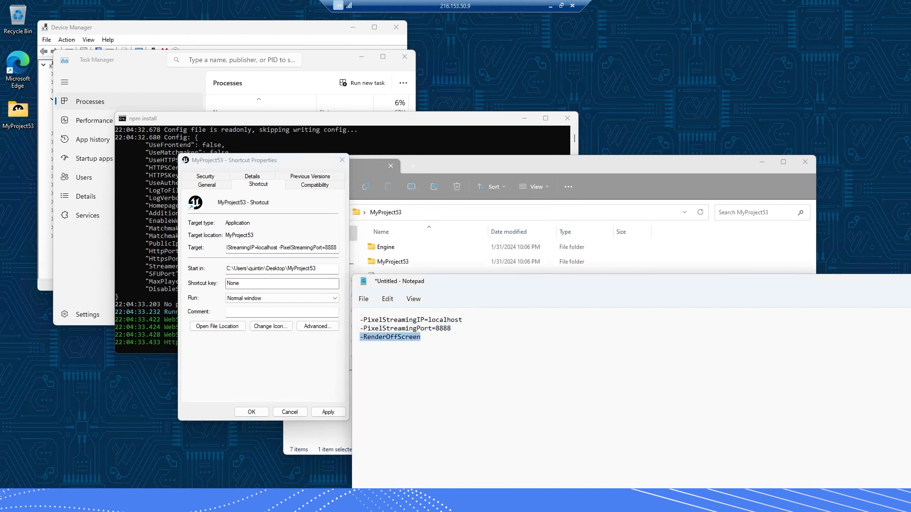
pyautogui.click(343, 257)
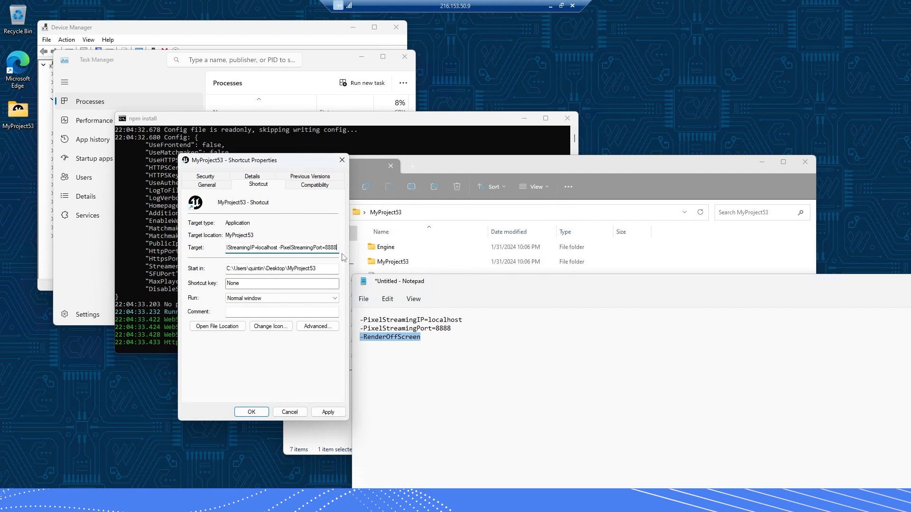
pyautogui.hotkey('ctrl', 'v')
pyautogui.click(327, 412)
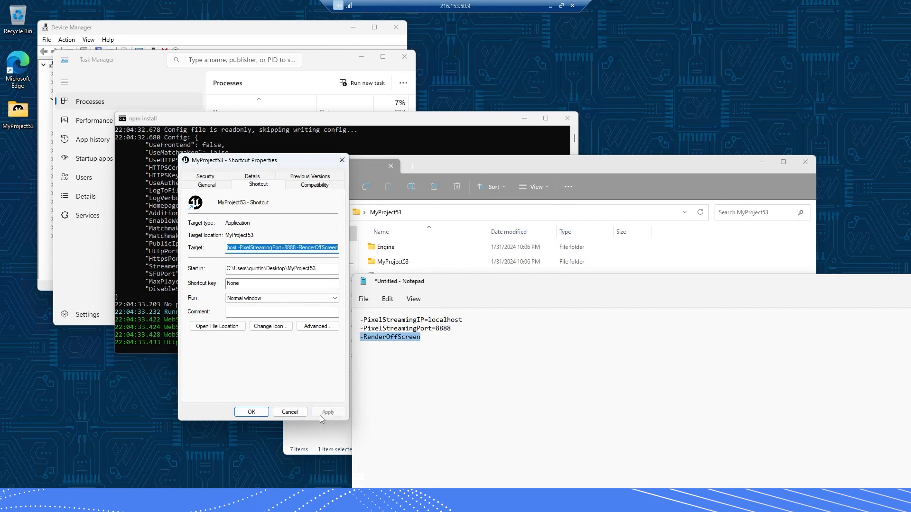
# Close the shortcut properties and close Notepad without saving the notes
pyautogui.click(251, 411)
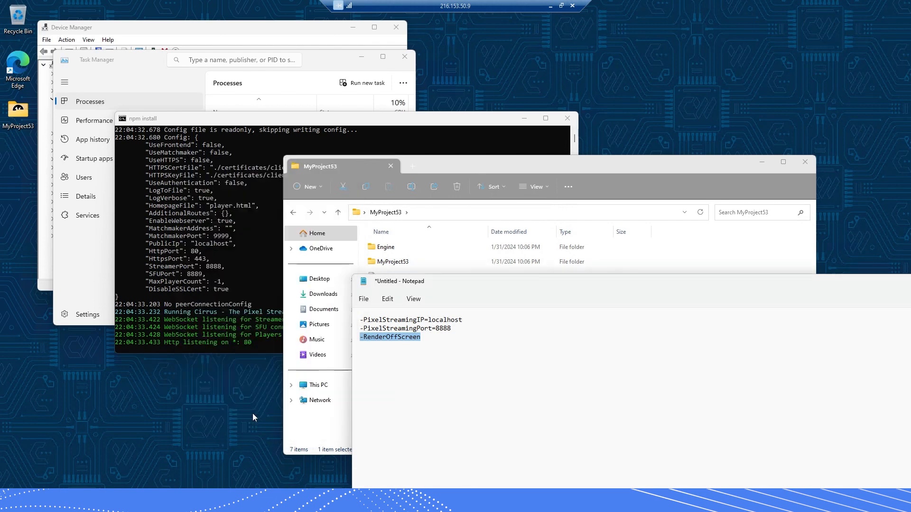
pyautogui.moveTo(575, 284); pyautogui.dragTo(347, 268)
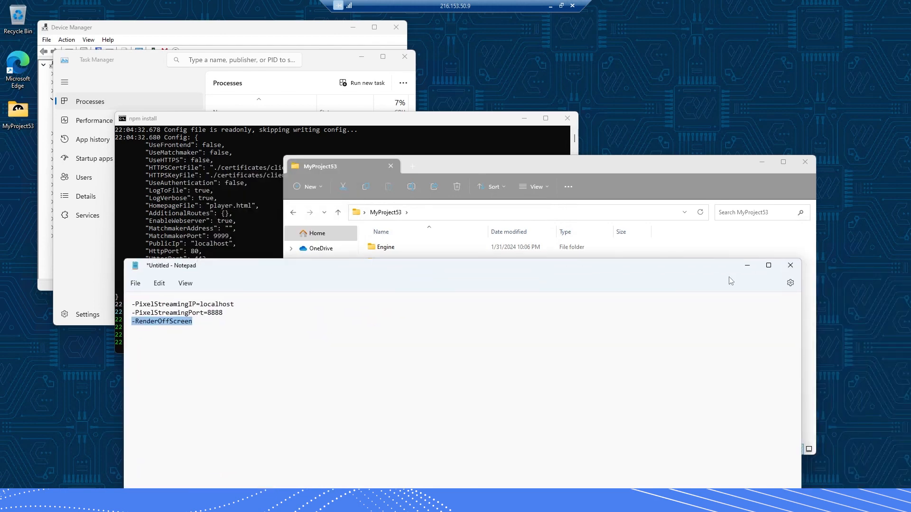
pyautogui.click(790, 265)
pyautogui.click(456, 463)
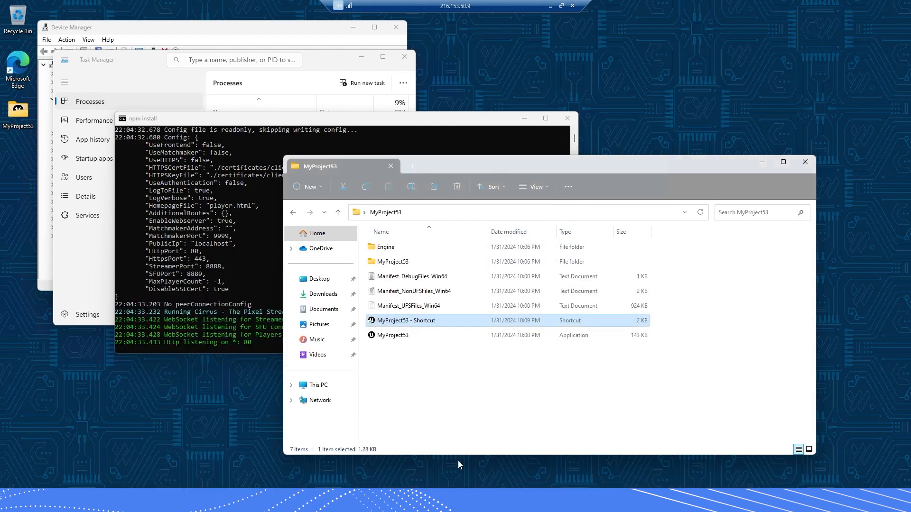
# Reopen the MyProject53 shortcut's properties to verify the Target still ends with the Pixel Streaming arguments
pyautogui.rightClick(392, 326)
pyautogui.click(426, 293)
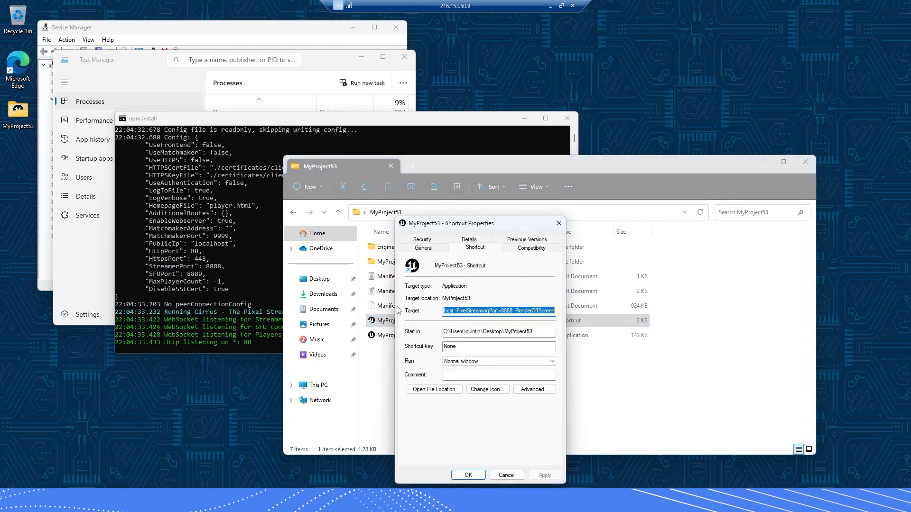
pyautogui.click(496, 310)
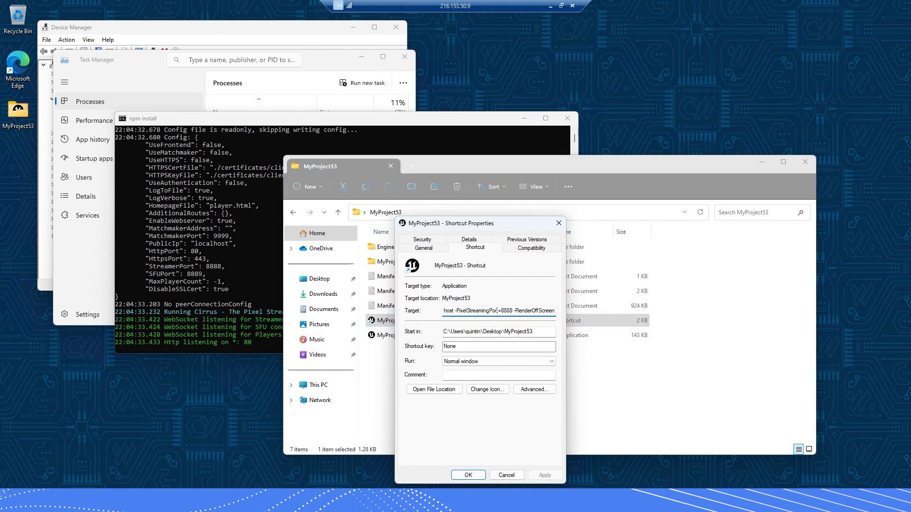
pyautogui.moveTo(460, 310); pyautogui.dragTo(555, 311)
pyautogui.click(468, 311)
pyautogui.click(558, 223)
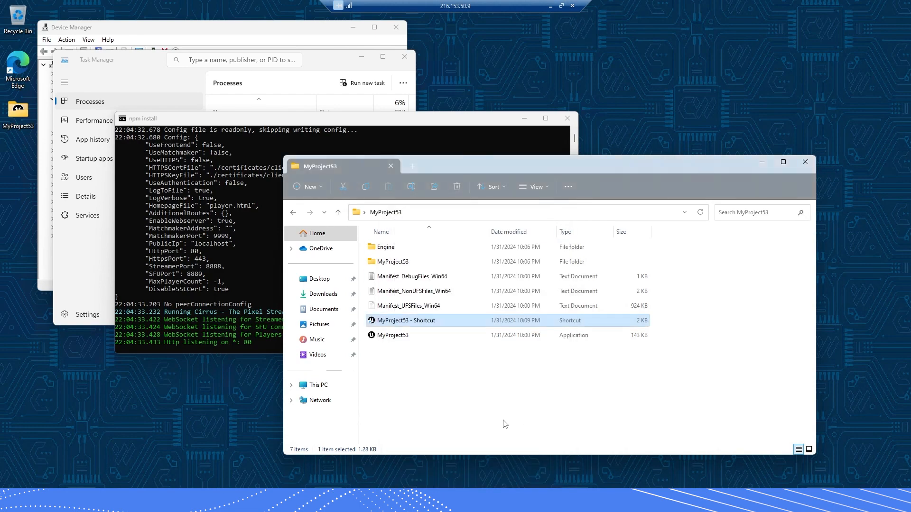
pyautogui.click(504, 423)
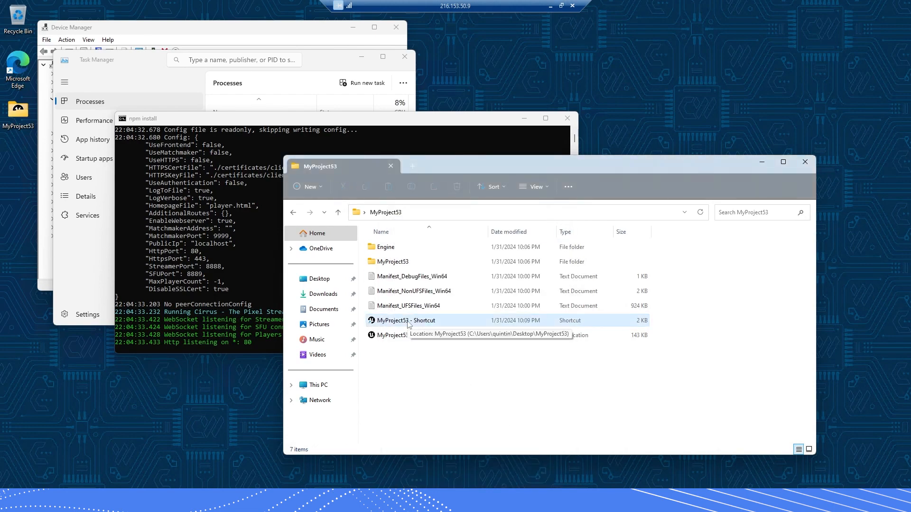
# Launch the game from MyProject53 - Shortcut, then bring up the taskbar menu for Task Manager
pyautogui.doubleClick(409, 323)
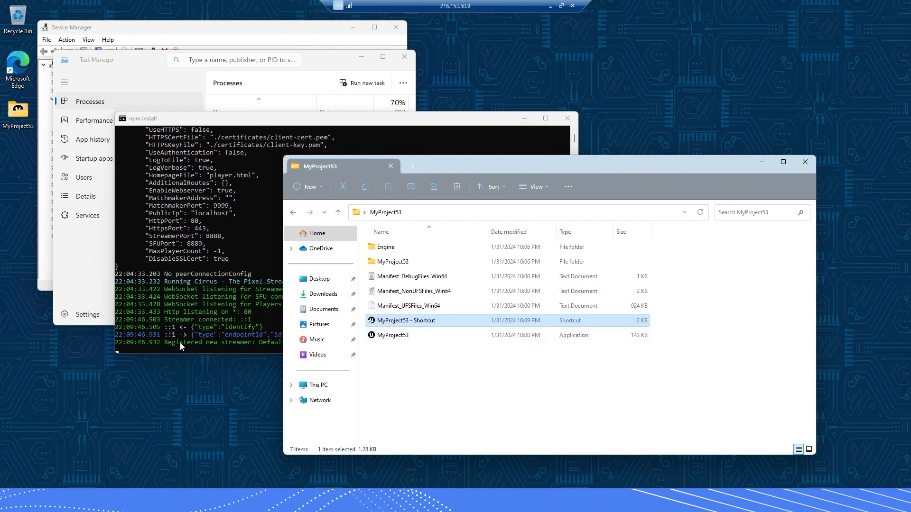
pyautogui.moveTo(511, 172); pyautogui.dragTo(506, 170)
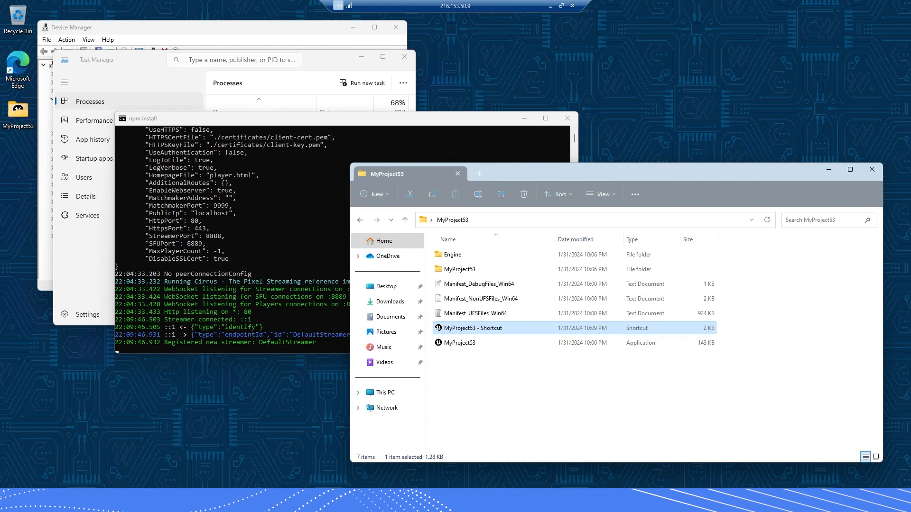
pyautogui.rightClick(384, 500)
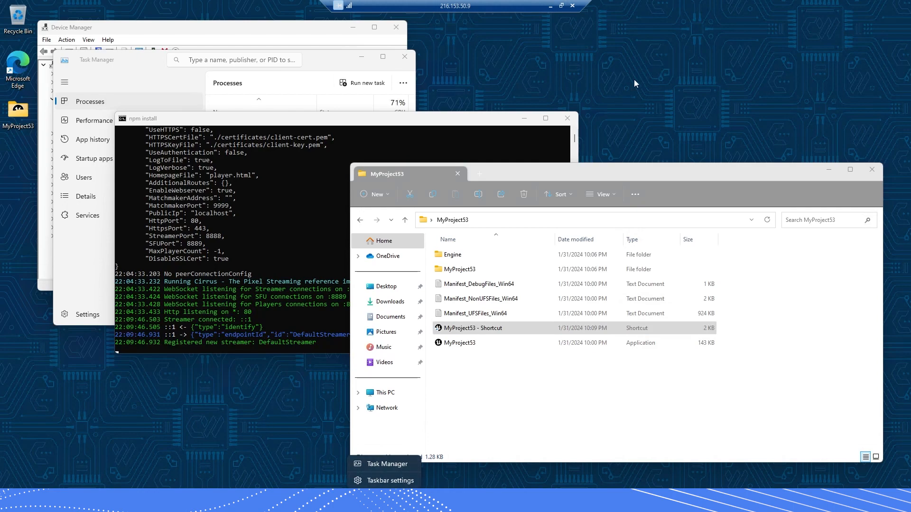
pyautogui.click(575, 54)
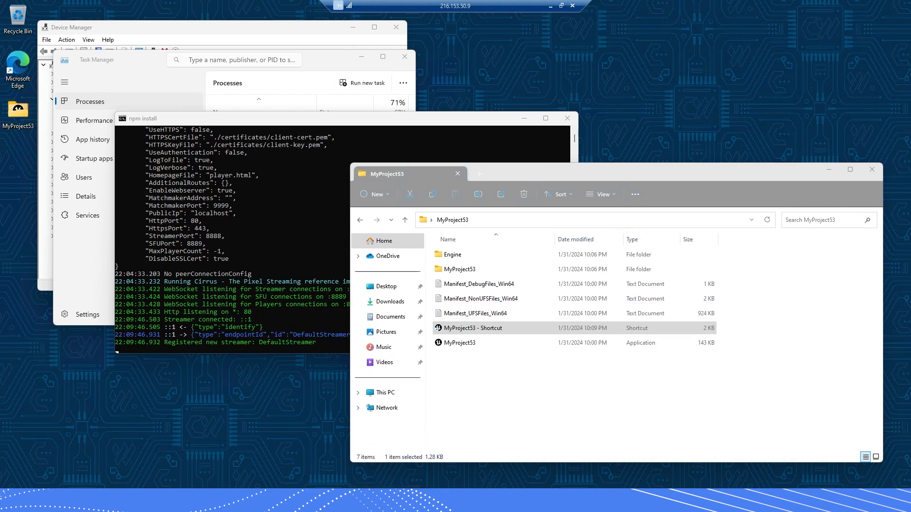
pyautogui.rightClick(351, 498)
# Check CPU/GPU in Task Manager, find BootstrapPackagedGame under Processes, then launch Microsoft Edge
pyautogui.click(369, 467)
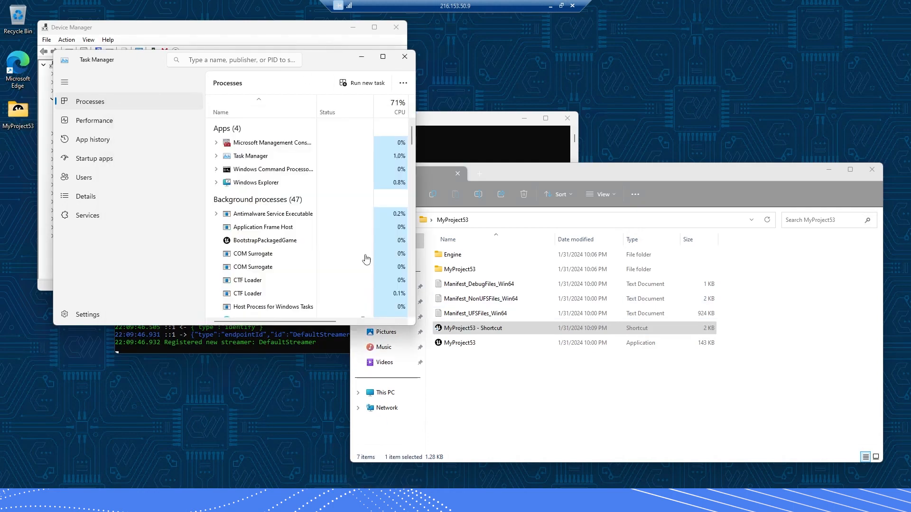
pyautogui.click(174, 126)
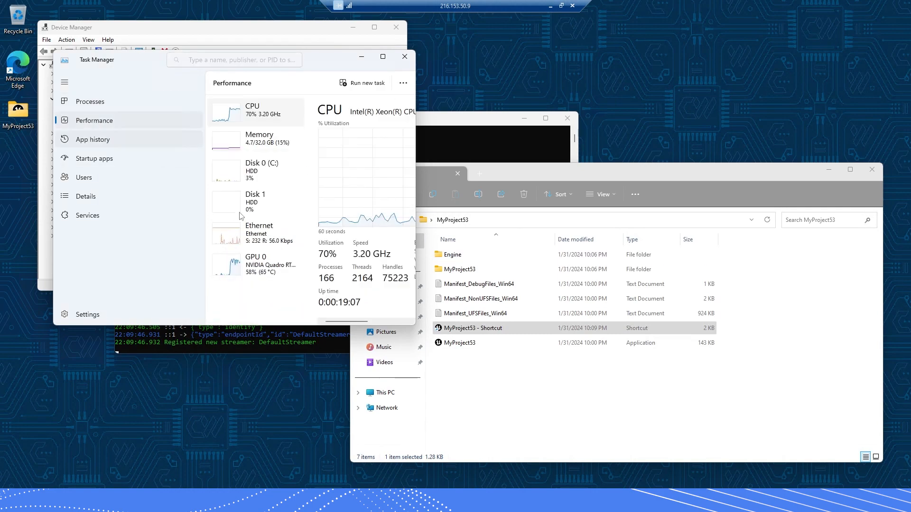
pyautogui.click(91, 103)
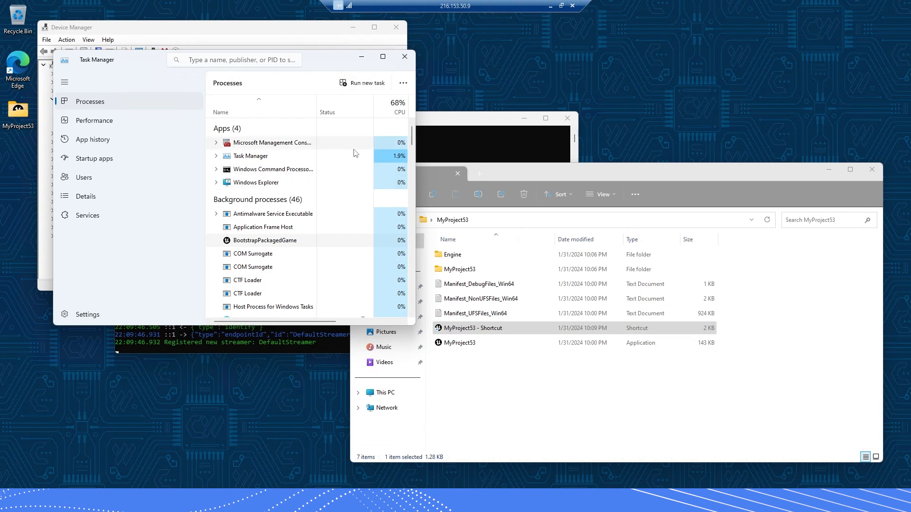
pyautogui.click(259, 449)
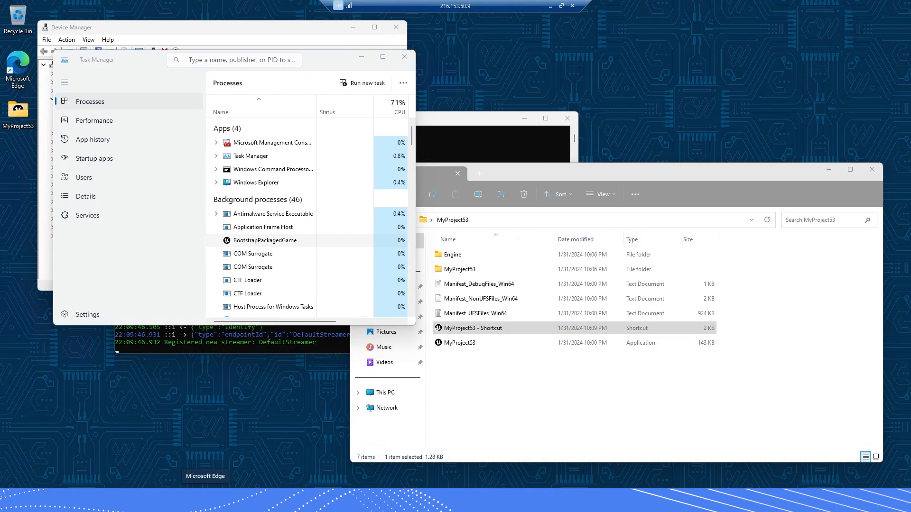
pyautogui.click(205, 501)
# Load the localhost Pixel Streaming page in Edge and walk the character forward in the stream
pyautogui.moveTo(197, 4); pyautogui.dragTo(575, 47)
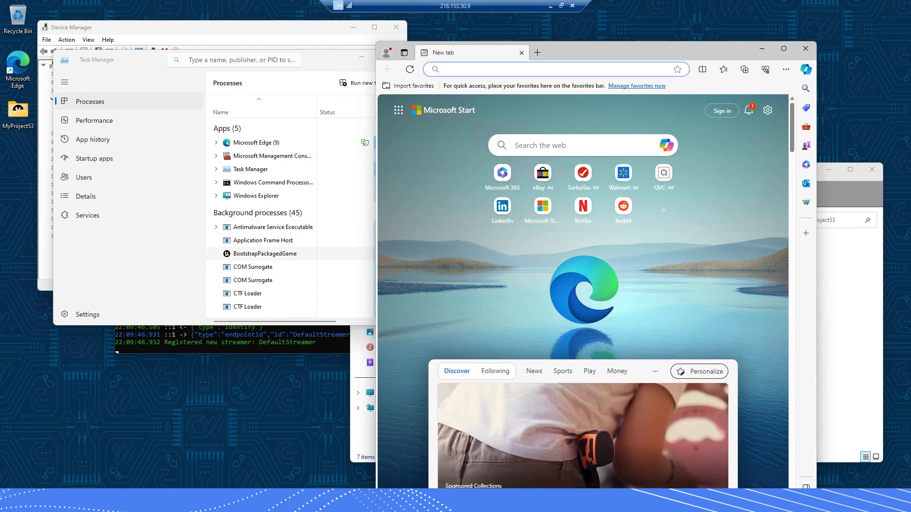
pyautogui.write('localhost')
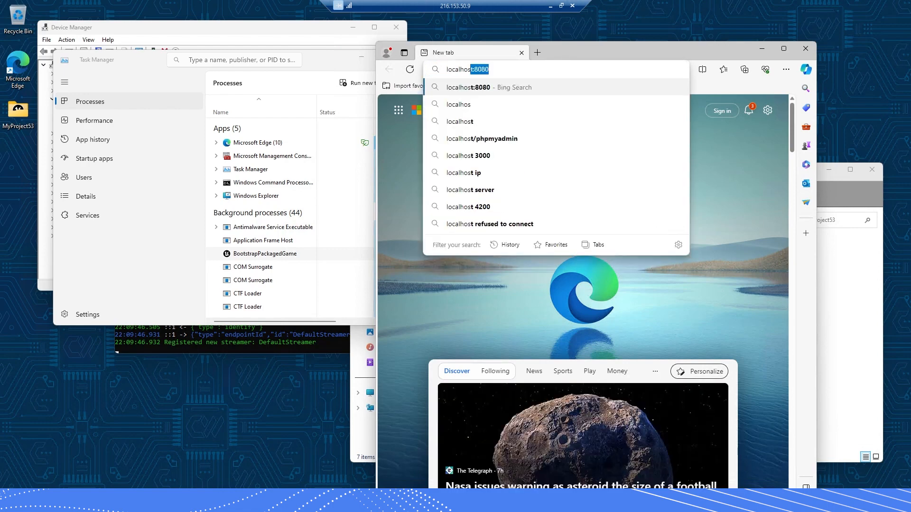
pyautogui.press('Return')
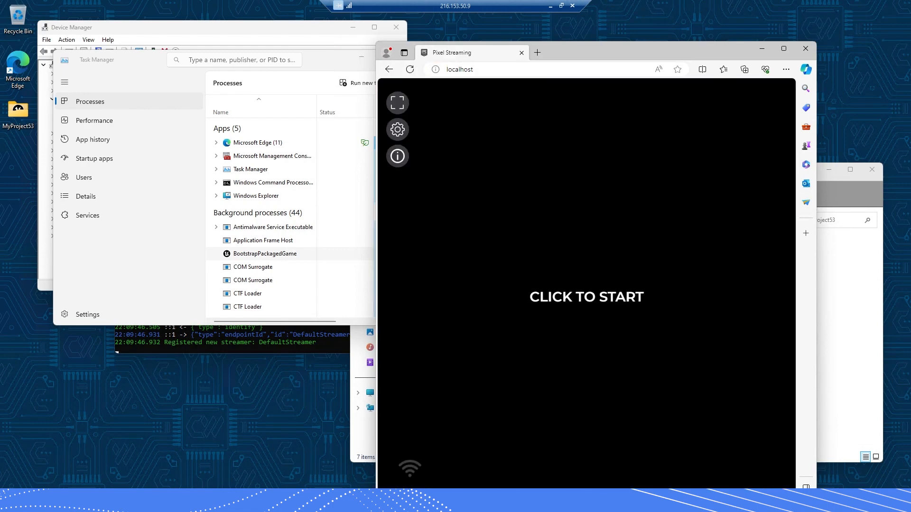
pyautogui.moveTo(624, 55); pyautogui.dragTo(588, 42)
pyautogui.click(554, 284)
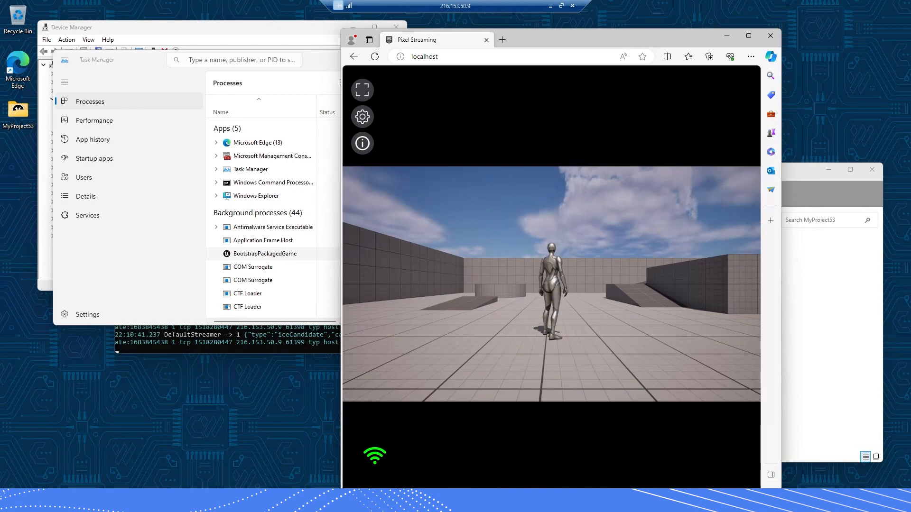
pyautogui.click(551, 285)
pyautogui.press('w')
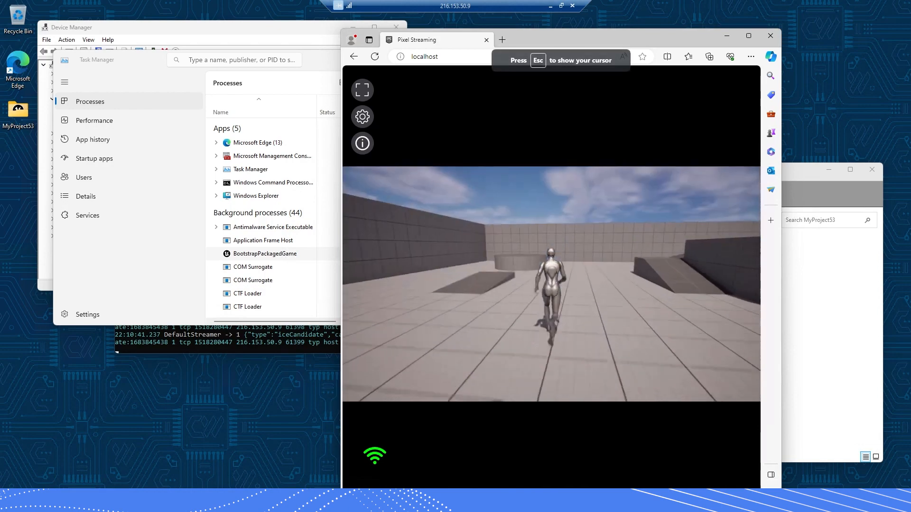
pyautogui.press('Escape')
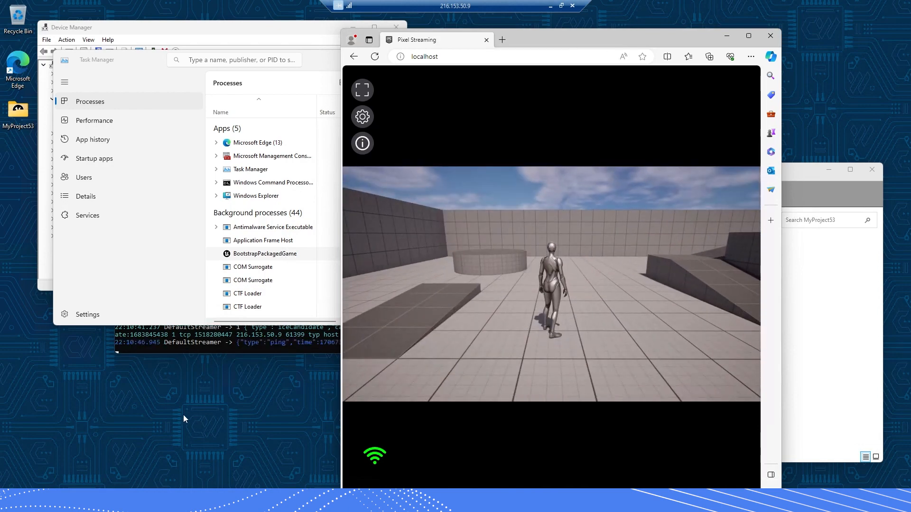
# Close the npm install signalling server console window
pyautogui.click(183, 415)
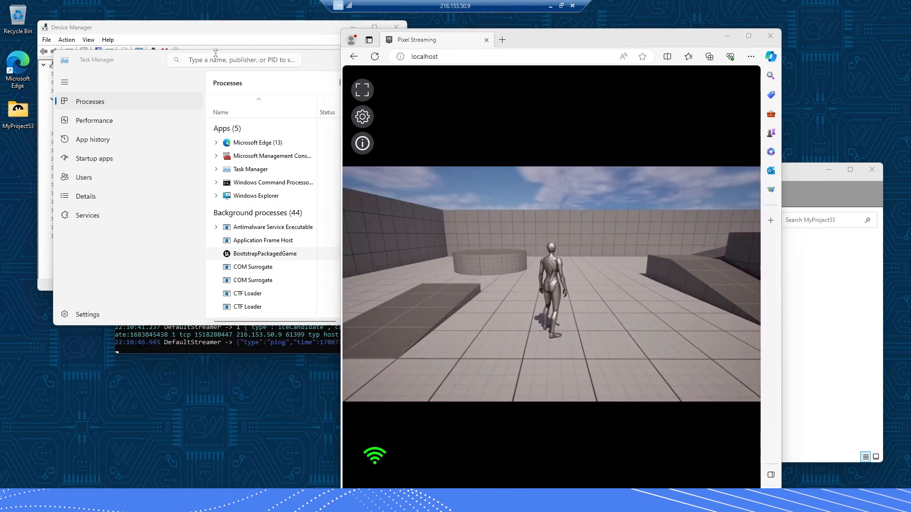
pyautogui.click(128, 353)
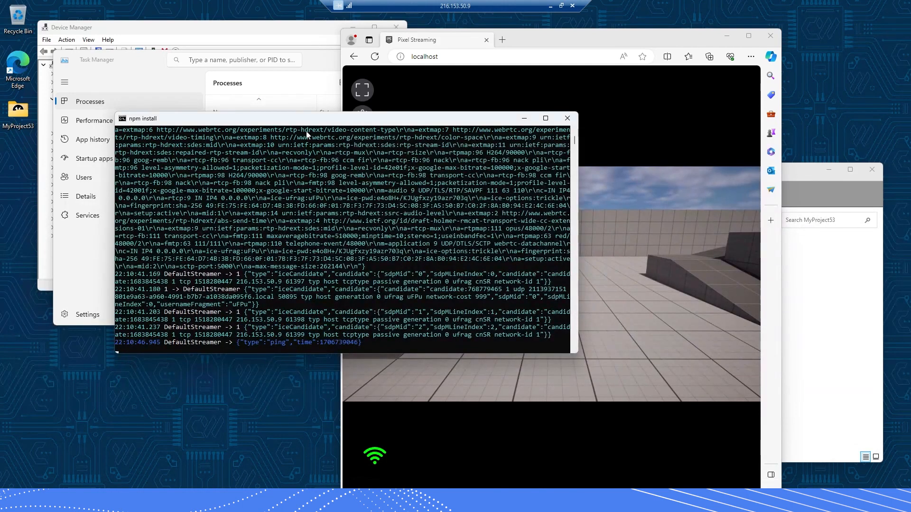
pyautogui.moveTo(179, 116); pyautogui.dragTo(127, 129)
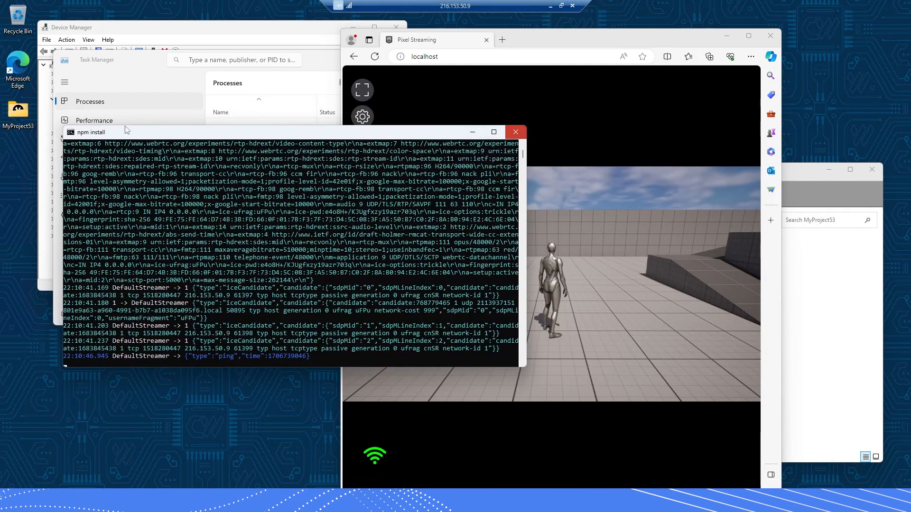
pyautogui.click(515, 131)
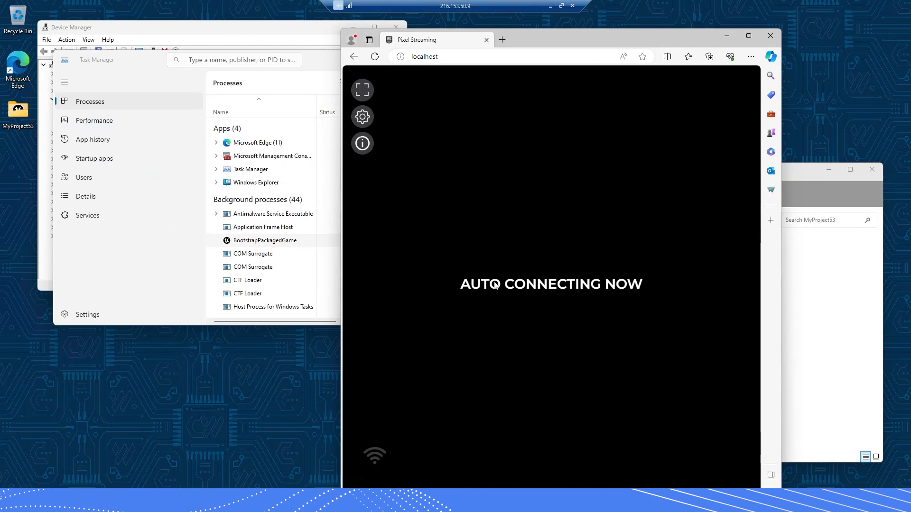
# Reload the Pixel Streaming page and bring the MyProject53 Explorer window forward
pyautogui.click(375, 56)
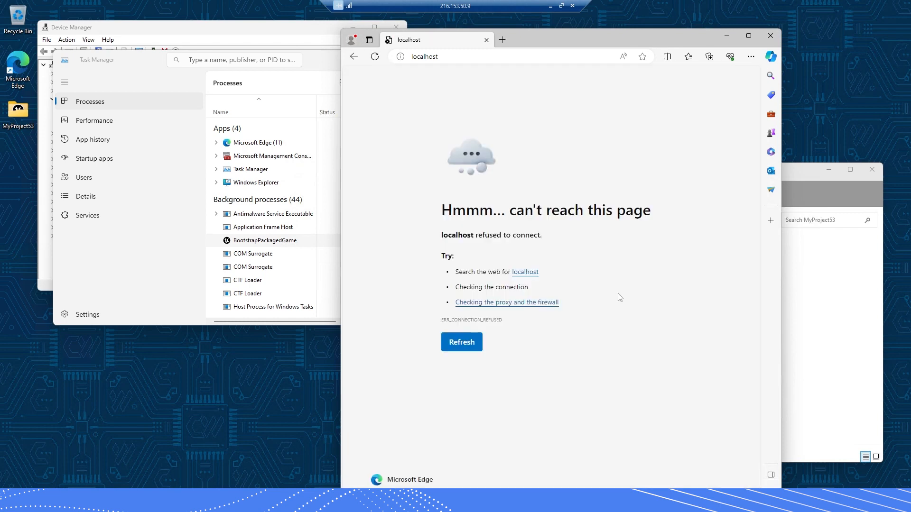
pyautogui.moveTo(486, 46); pyautogui.dragTo(327, 44)
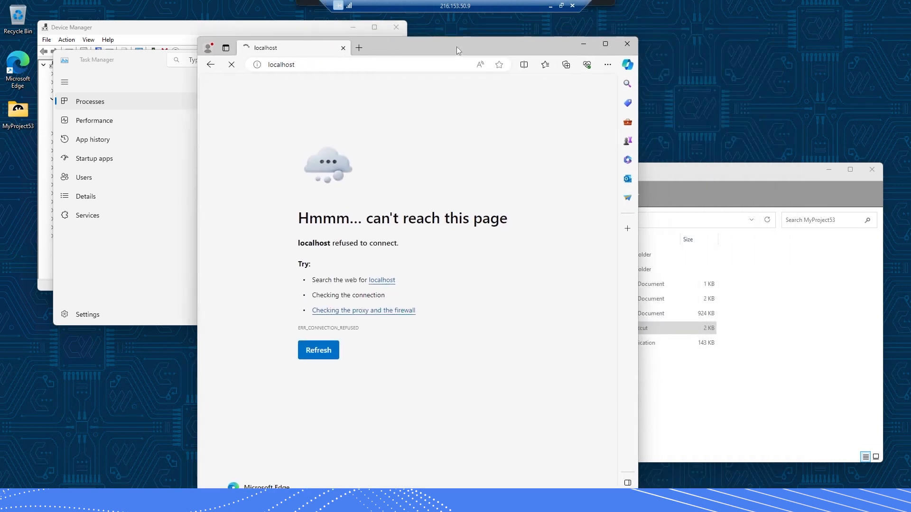
pyautogui.click(704, 178)
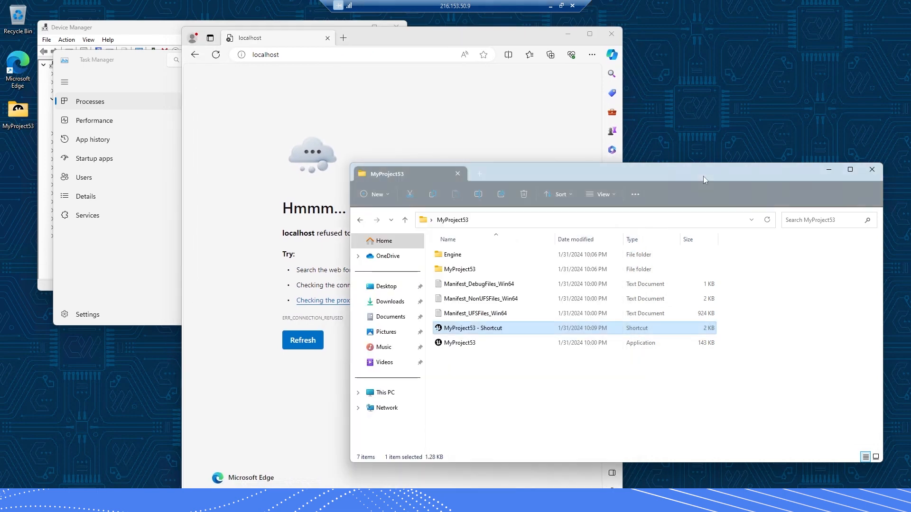
# Browse to MyProject53\Samples\PixelStreaming\WebServers\SignallingWebServer\platform_scripts\cmd and run run_local
pyautogui.click(491, 353)
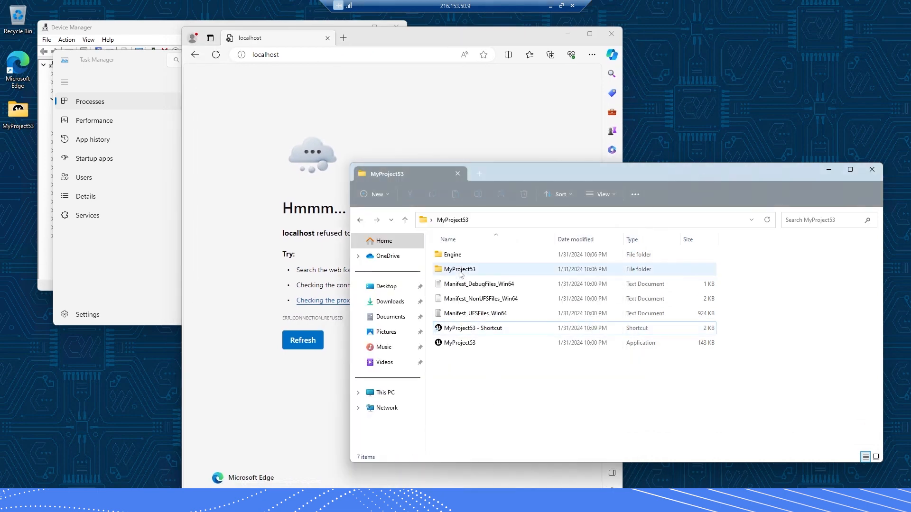
pyautogui.doubleClick(459, 269)
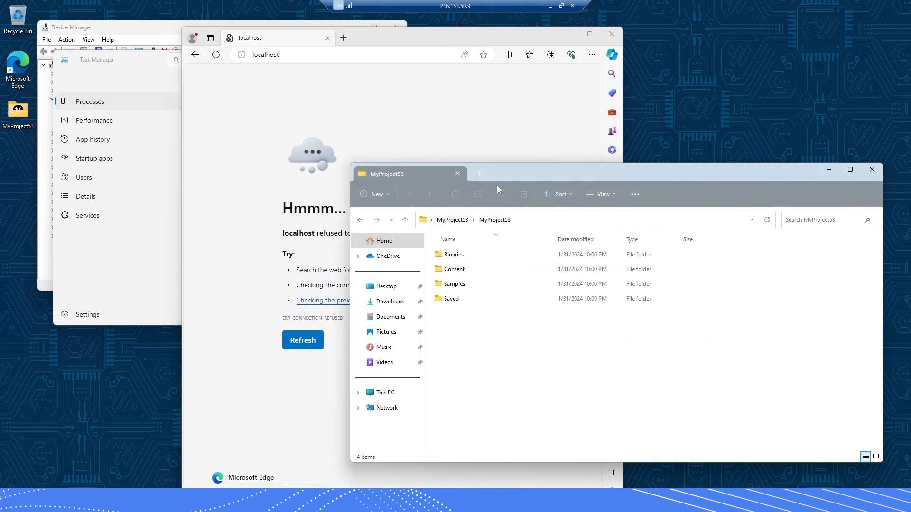
pyautogui.doubleClick(454, 284)
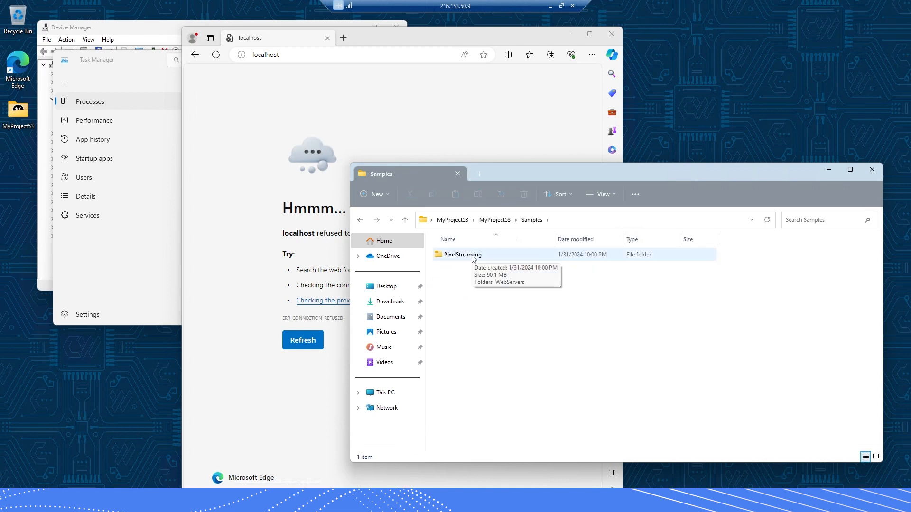
pyautogui.doubleClick(473, 256)
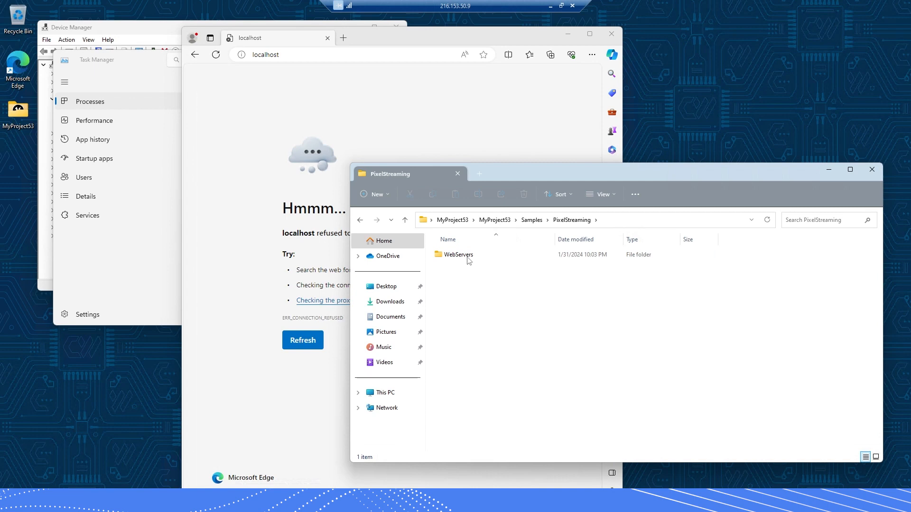
pyautogui.doubleClick(467, 256)
pyautogui.doubleClick(475, 300)
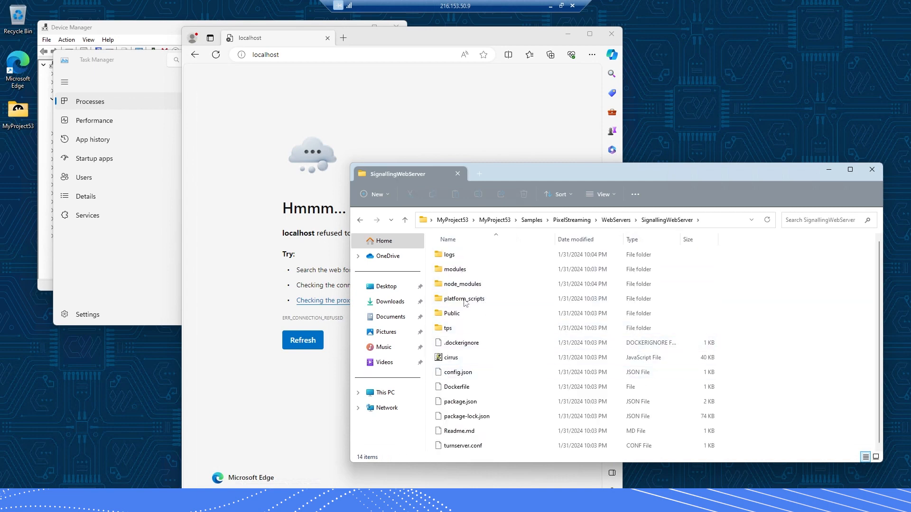
pyautogui.click(465, 299)
pyautogui.press('Return')
pyautogui.doubleClick(450, 270)
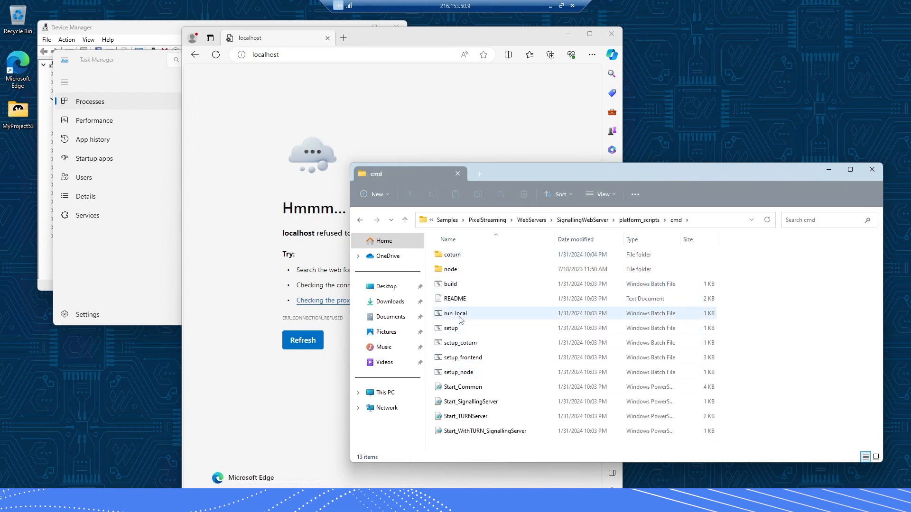
pyautogui.doubleClick(454, 314)
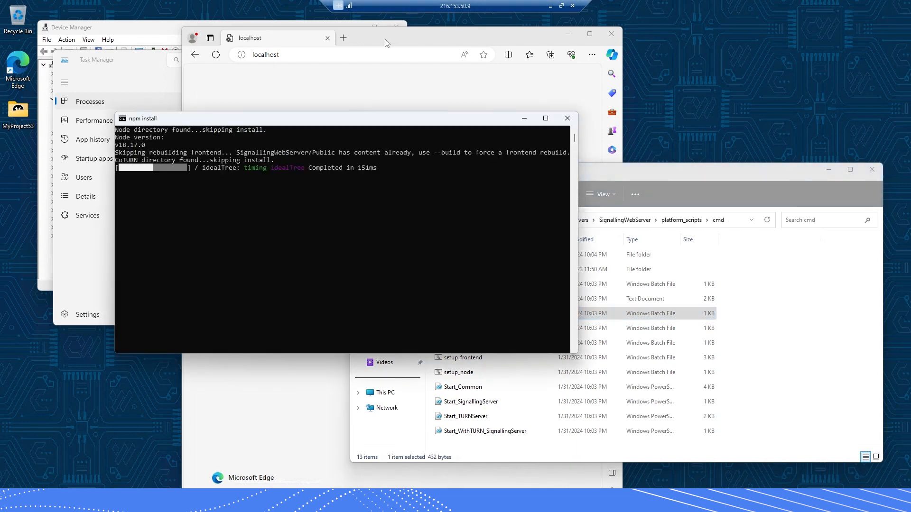
# Reload the localhost page in Edge and start the game stream again
pyautogui.moveTo(413, 44); pyautogui.dragTo(544, 52)
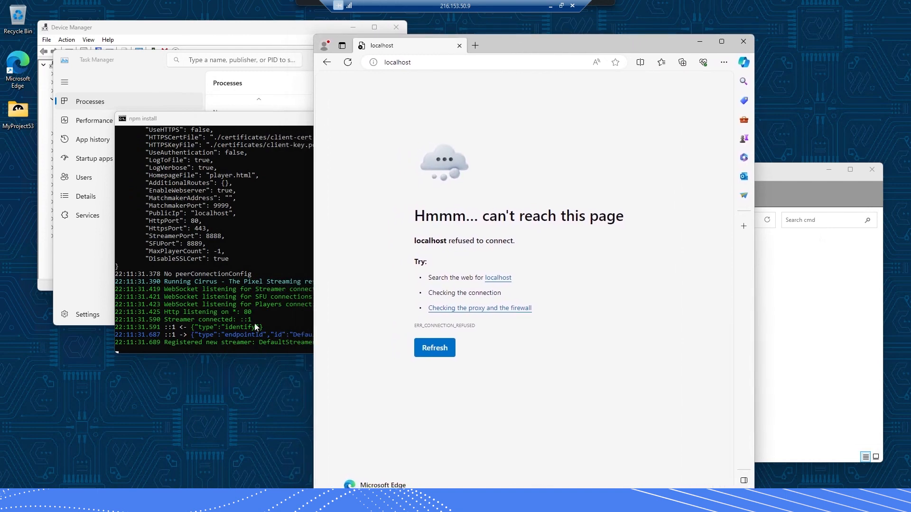
pyautogui.click(348, 61)
pyautogui.click(524, 297)
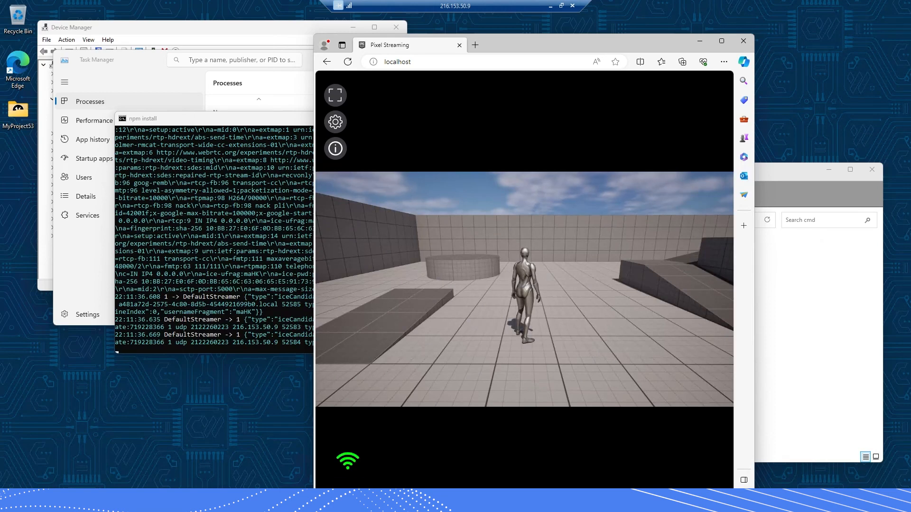
# End the BootstrapPackagedGame process in Task Manager
pyautogui.click(372, 501)
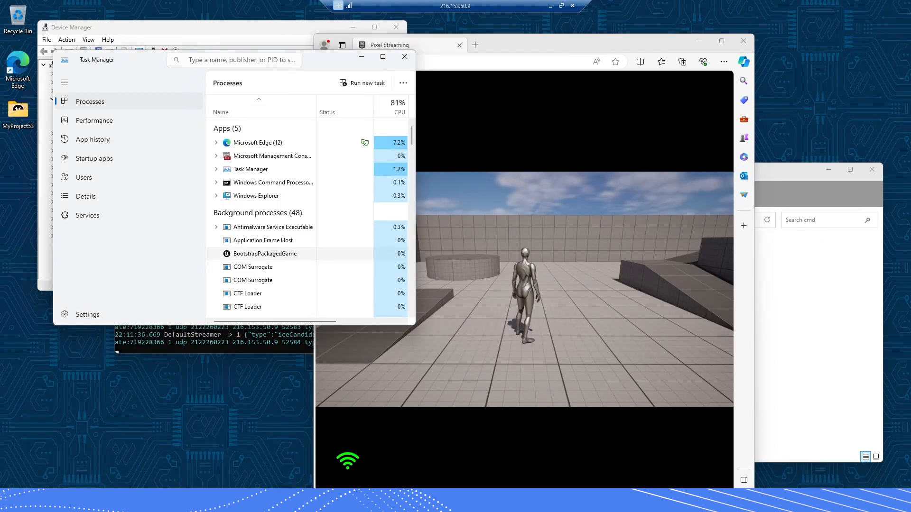
pyautogui.rightClick(259, 255)
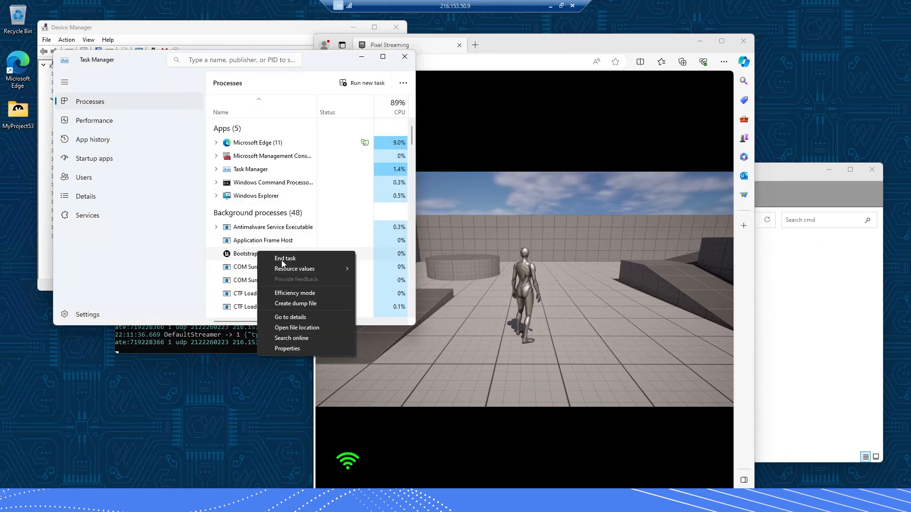
pyautogui.click(283, 259)
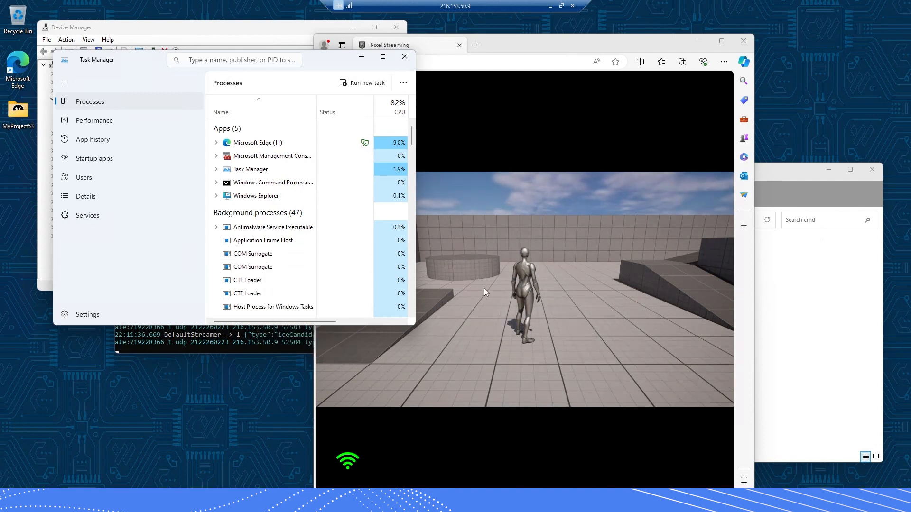
pyautogui.moveTo(506, 50); pyautogui.dragTo(570, 39)
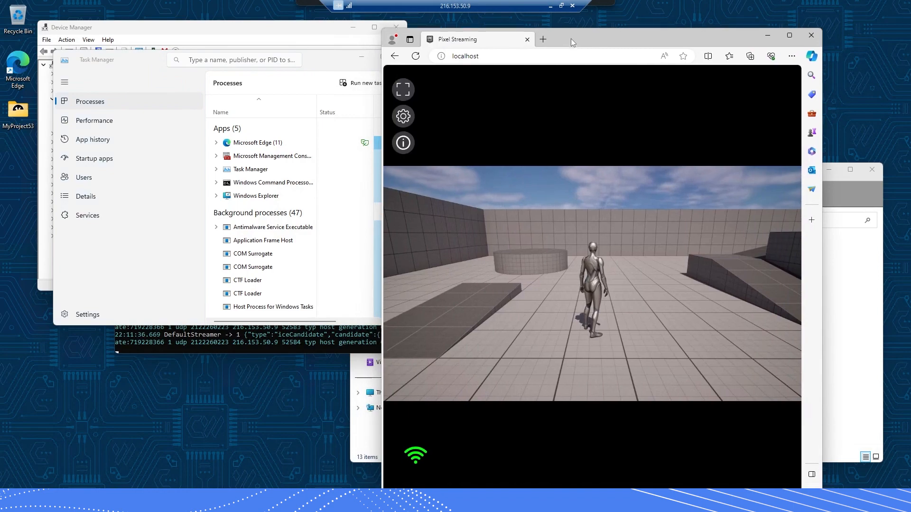
# Take control of the streamed game briefly, then release it with Esc
pyautogui.rightClick(584, 277)
pyautogui.click(559, 285)
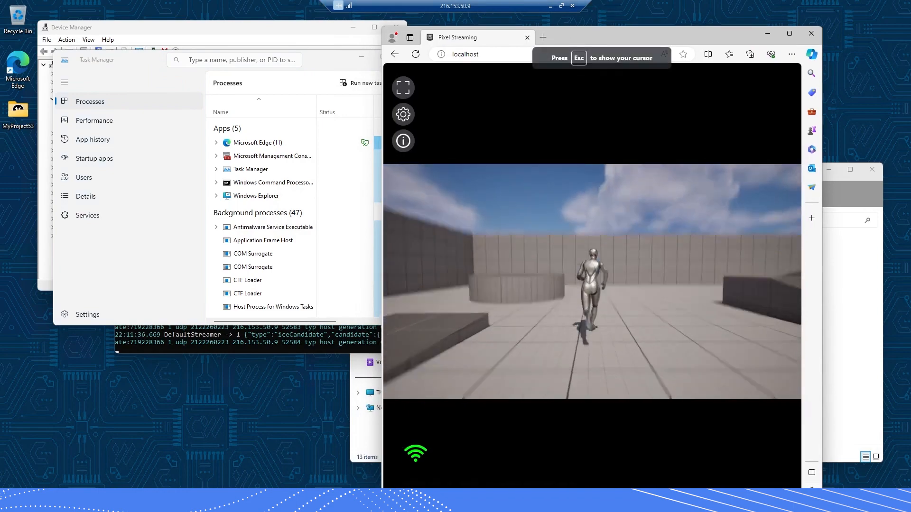
pyautogui.press('Escape')
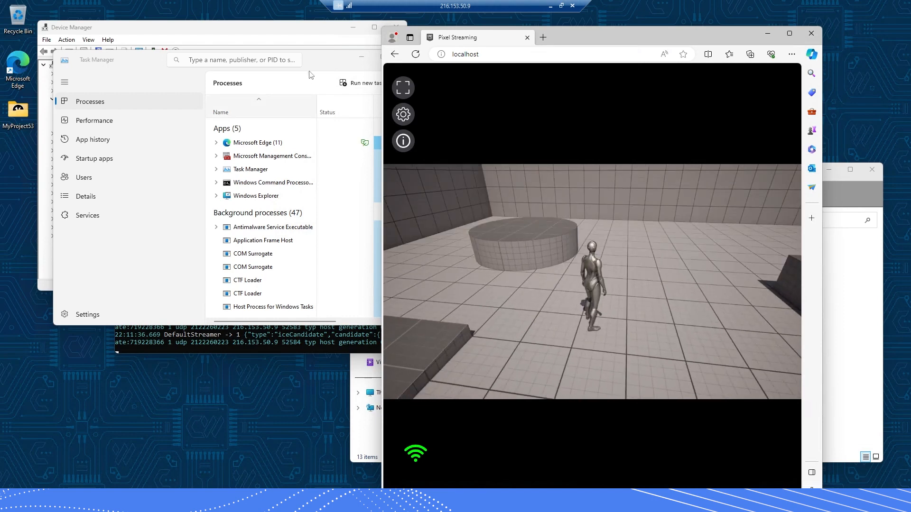
# Sort Task Manager by CPU and end the Third Person BP Game Template task
pyautogui.click(317, 65)
pyautogui.click(261, 105)
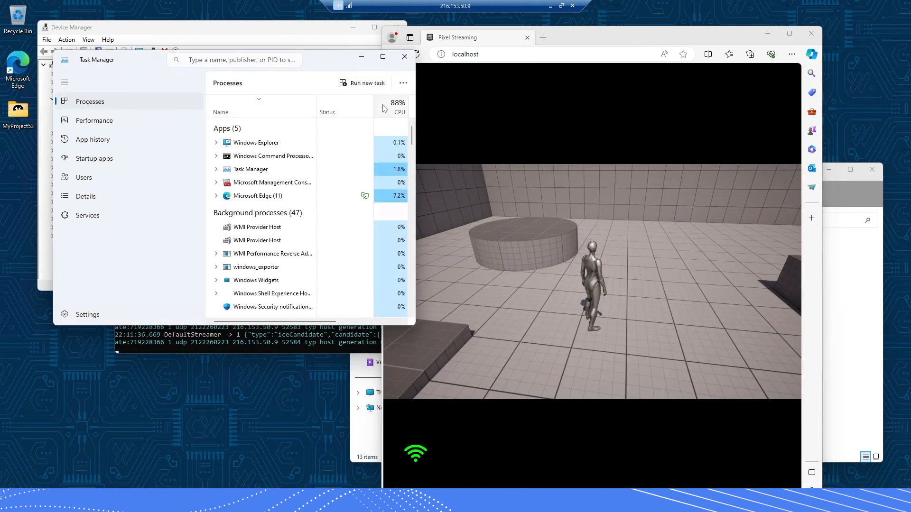
pyautogui.click(398, 112)
pyautogui.click(399, 112)
pyautogui.click(399, 112)
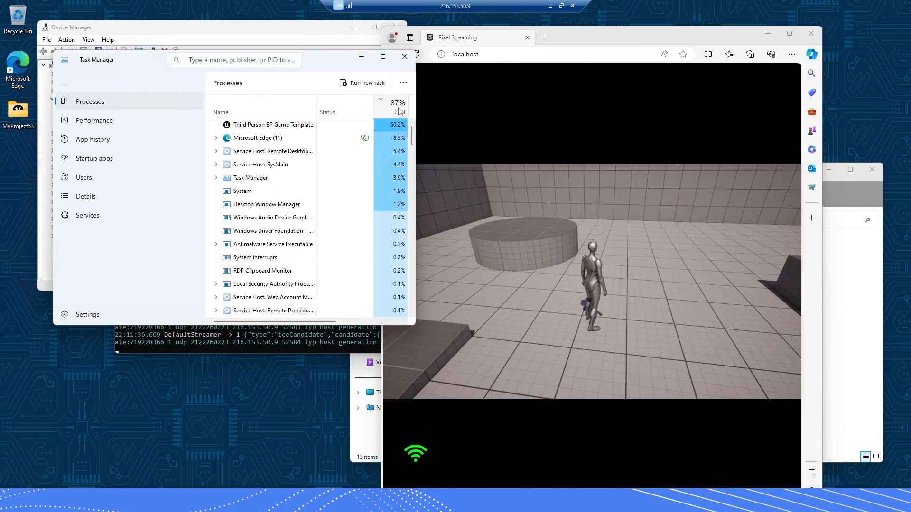
pyautogui.rightClick(268, 125)
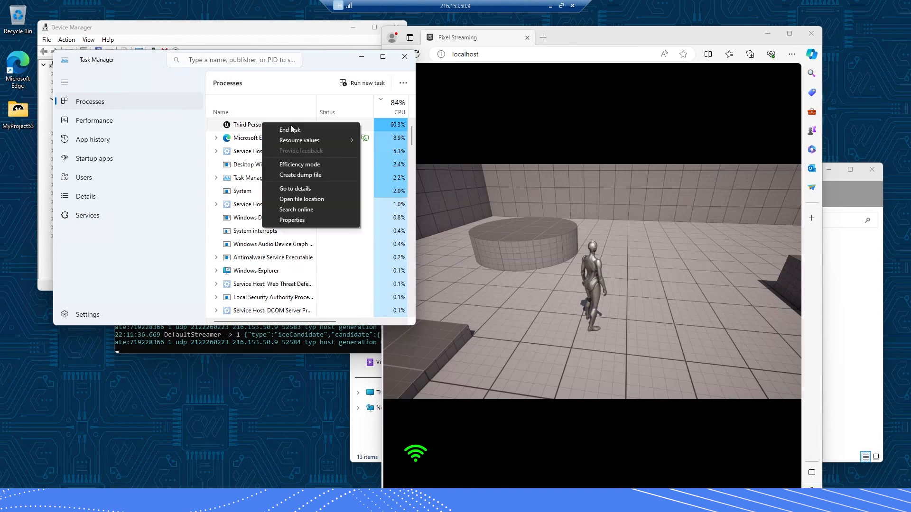
pyautogui.click(288, 132)
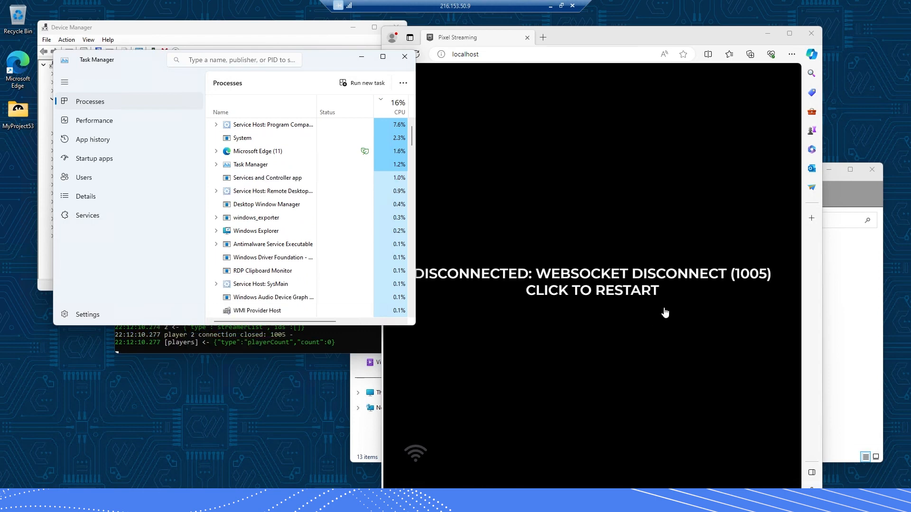
# Try restarting the stream, which now reports a websocket disconnect (1005)
pyautogui.moveTo(586, 43); pyautogui.dragTo(468, 37)
pyautogui.click(466, 295)
pyautogui.click(445, 292)
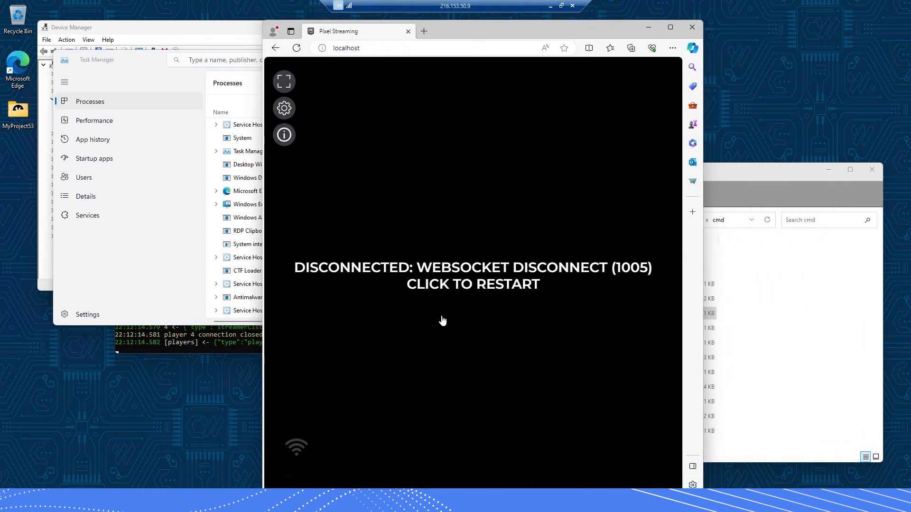
pyautogui.click(452, 288)
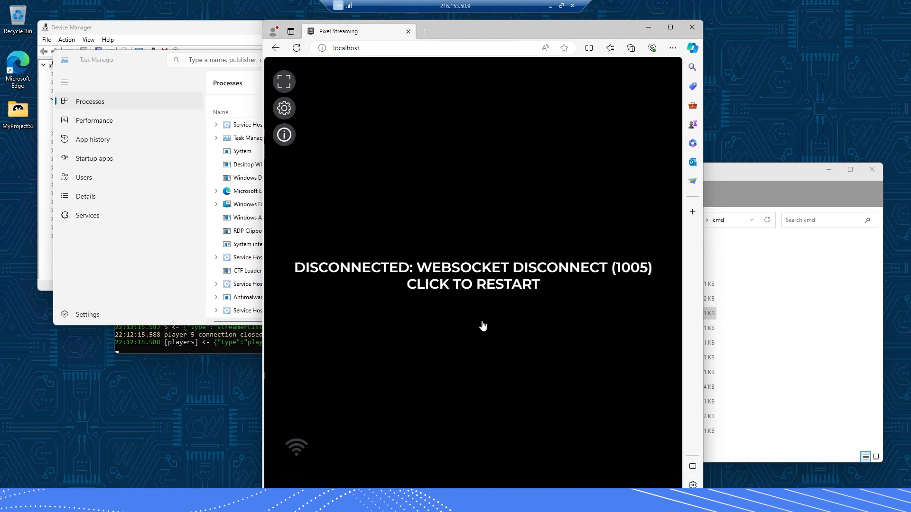
# Relaunch the game via 'MyProject53 - Shortcut' in the MyProject53 folder and restart the Edge stream
pyautogui.click(736, 194)
pyautogui.click(453, 220)
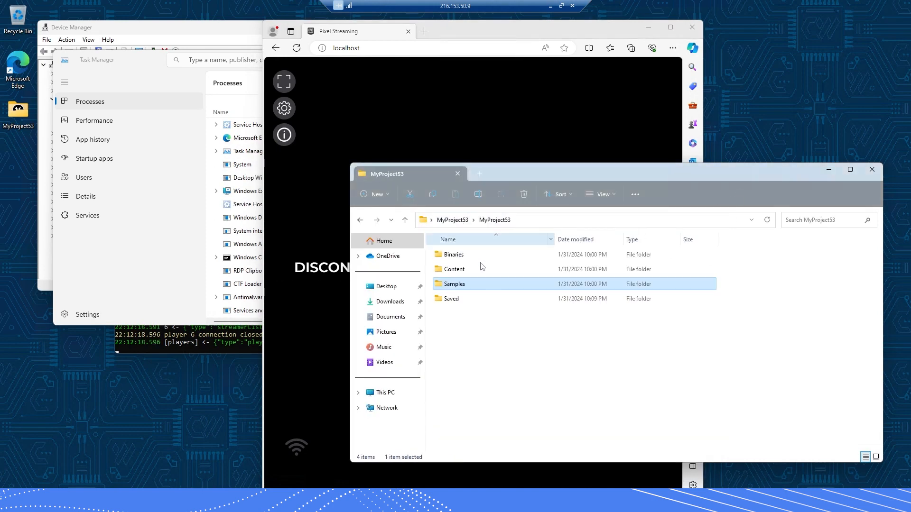
pyautogui.click(452, 220)
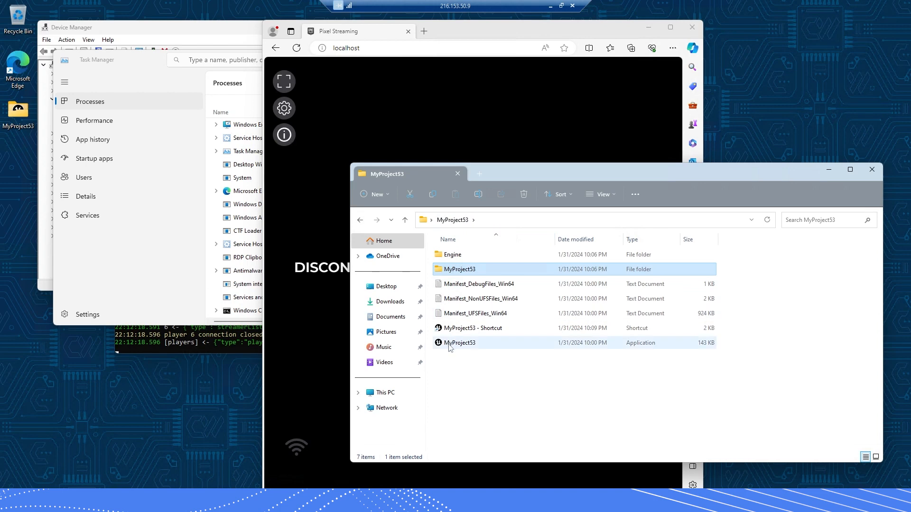
pyautogui.click(453, 331)
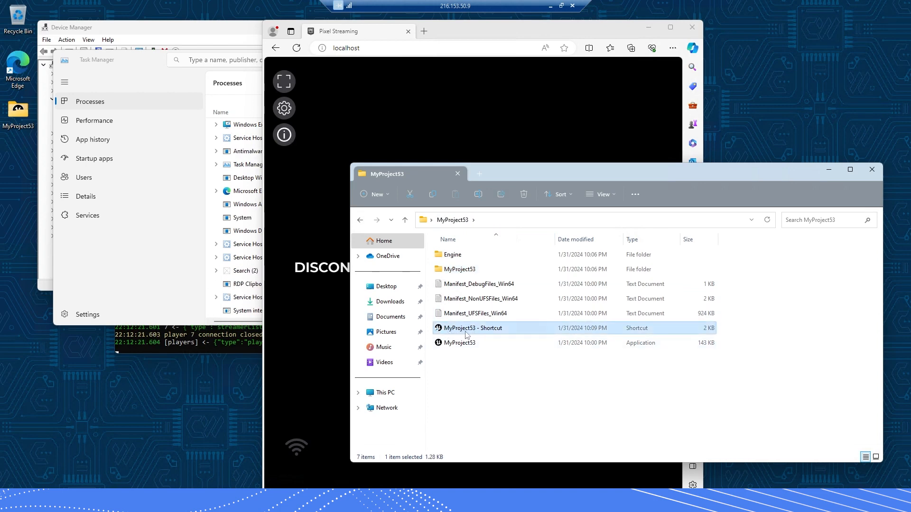
pyautogui.doubleClick(467, 332)
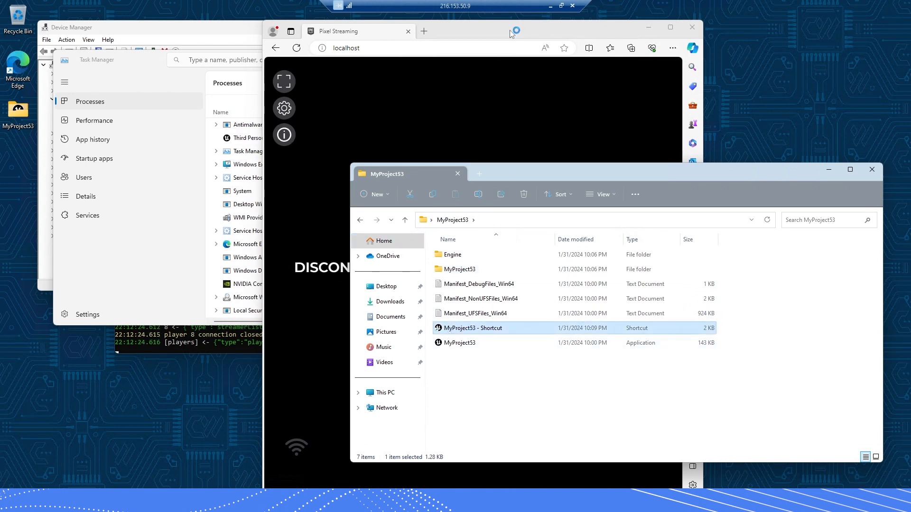
pyautogui.moveTo(509, 30); pyautogui.dragTo(541, 32)
pyautogui.click(557, 281)
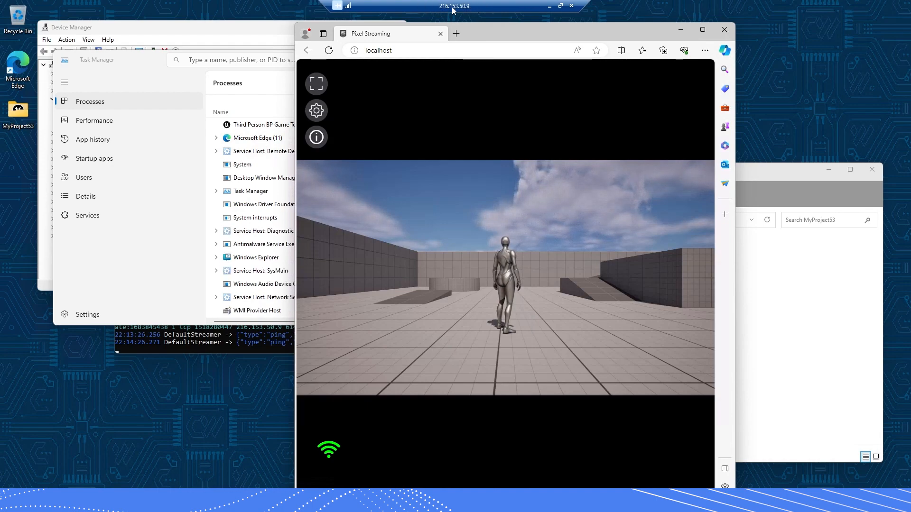
pyautogui.click(456, 33)
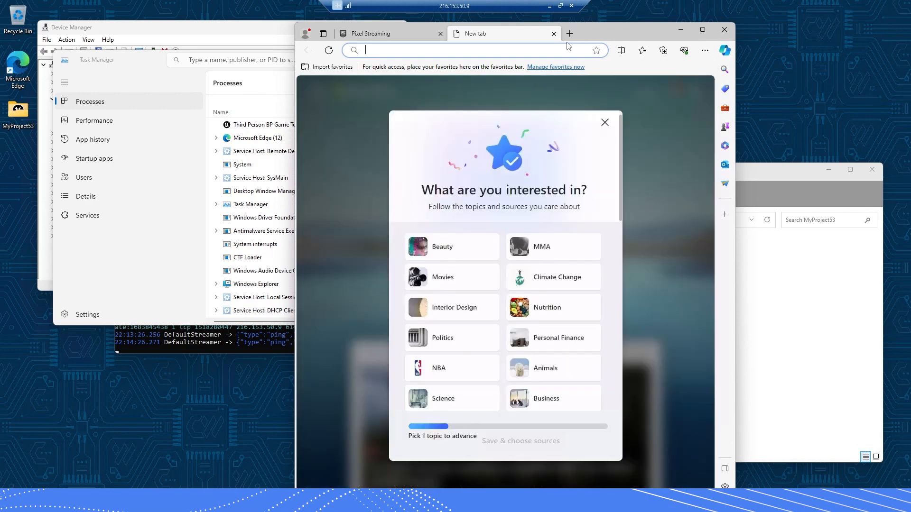
pyautogui.moveTo(585, 35); pyautogui.dragTo(566, 42)
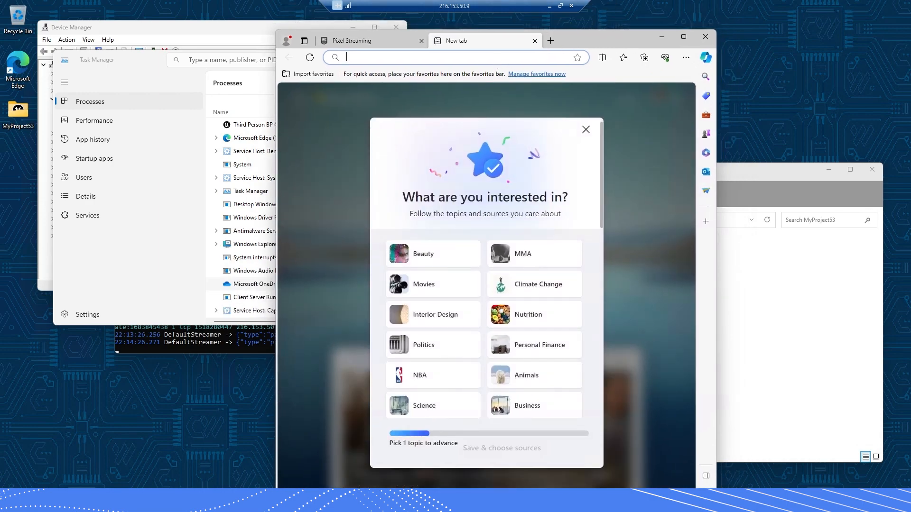
pyautogui.write('what is my ip')
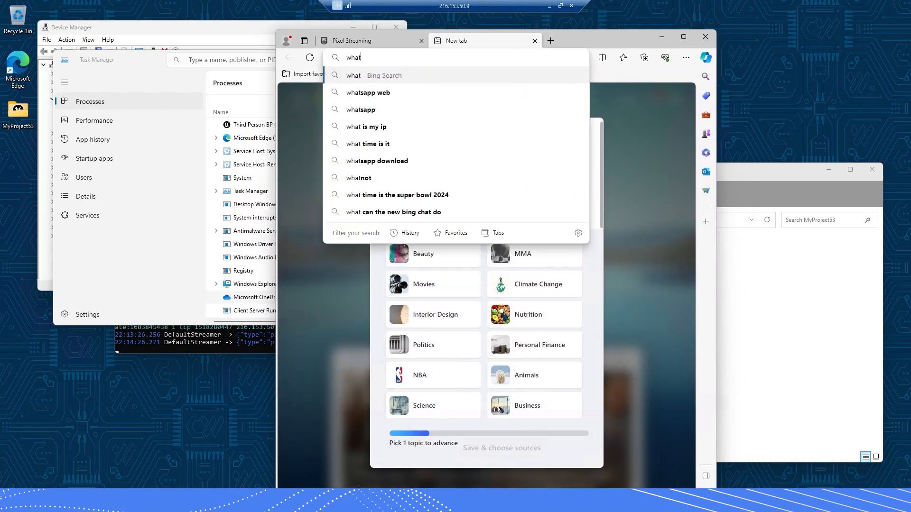
pyautogui.press('Return')
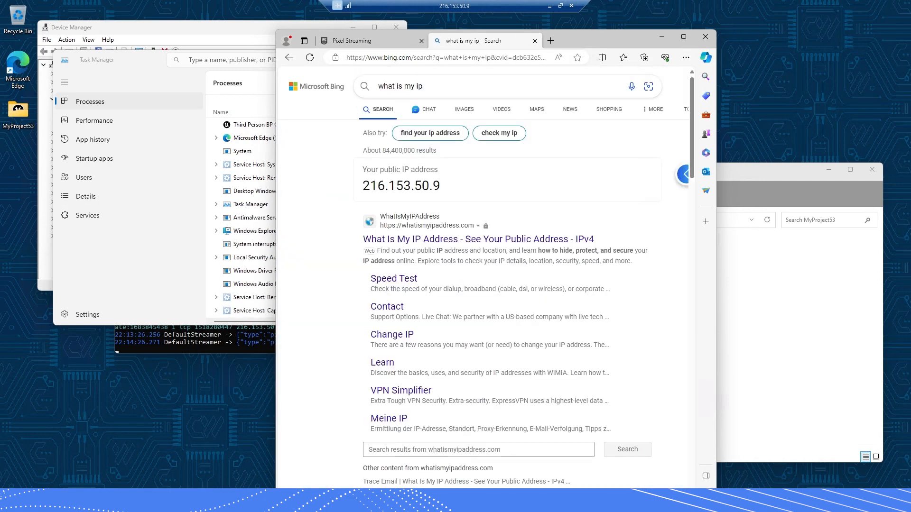
pyautogui.doubleClick(401, 185)
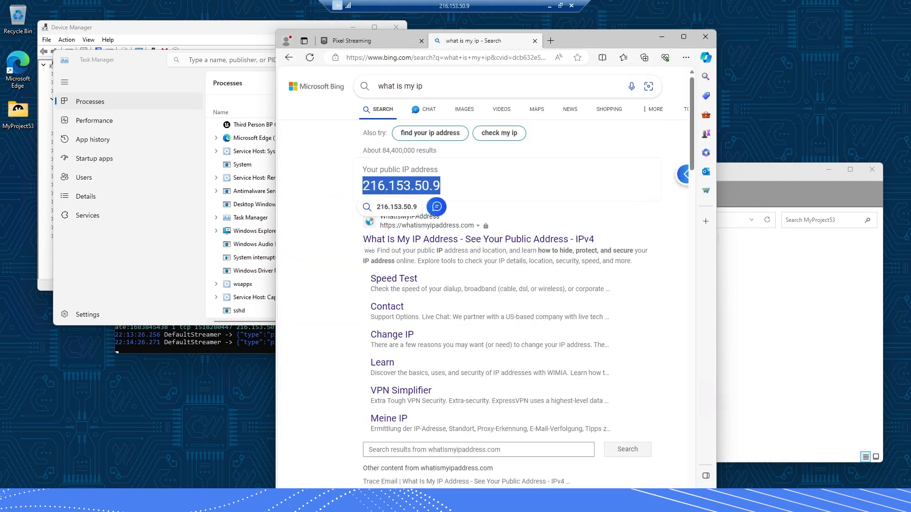
pyautogui.click(312, 288)
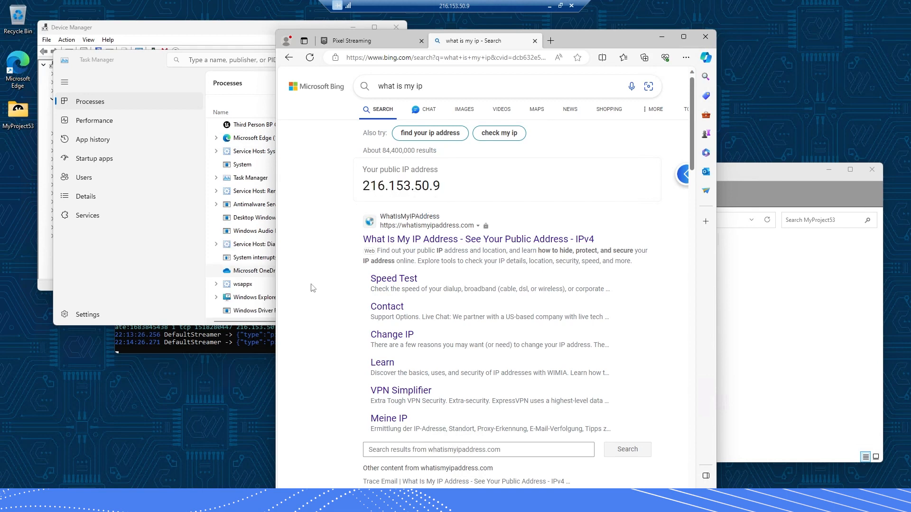
pyautogui.click(388, 42)
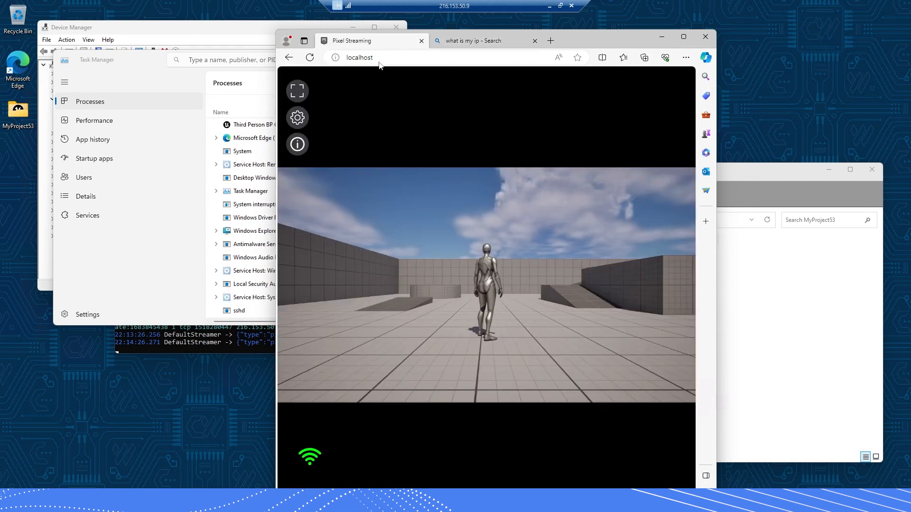
pyautogui.click(365, 58)
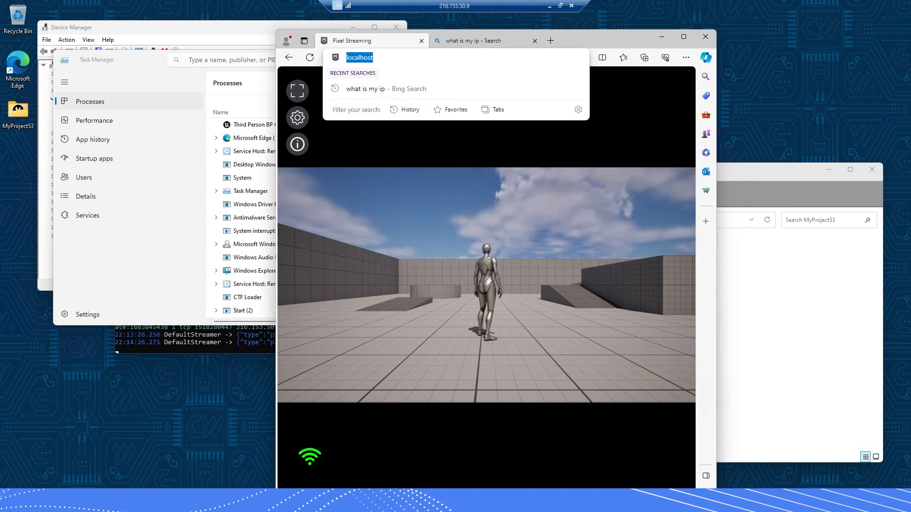
# Close the IP search tab and the localhost Pixel Streaming tab, keeping a new blank tab
pyautogui.click(603, 41)
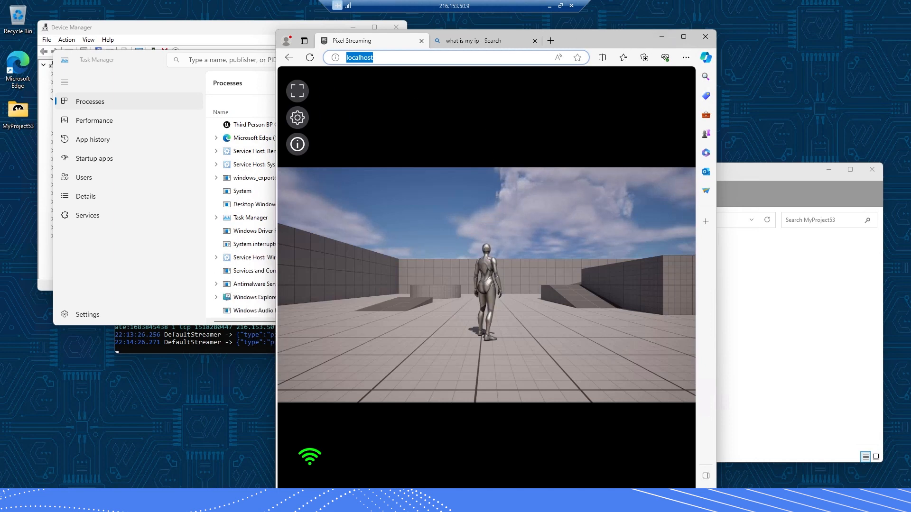
pyautogui.click(535, 42)
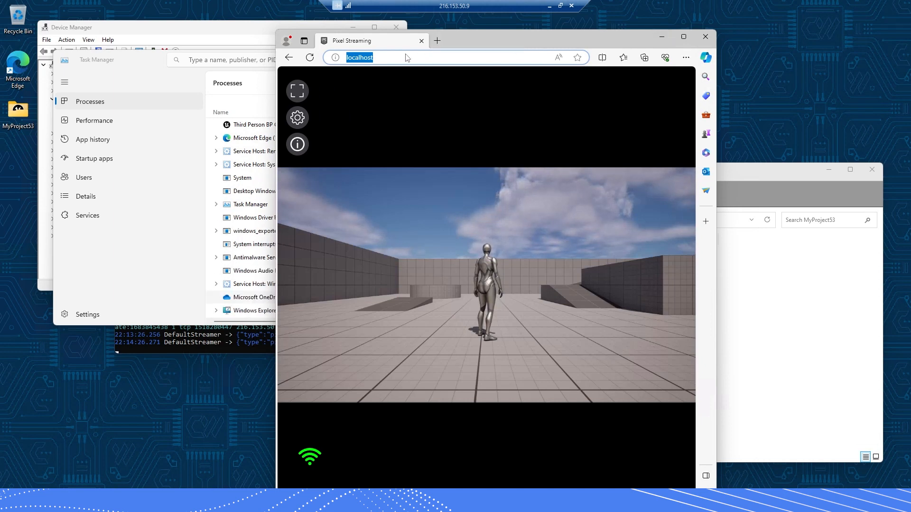
pyautogui.click(436, 41)
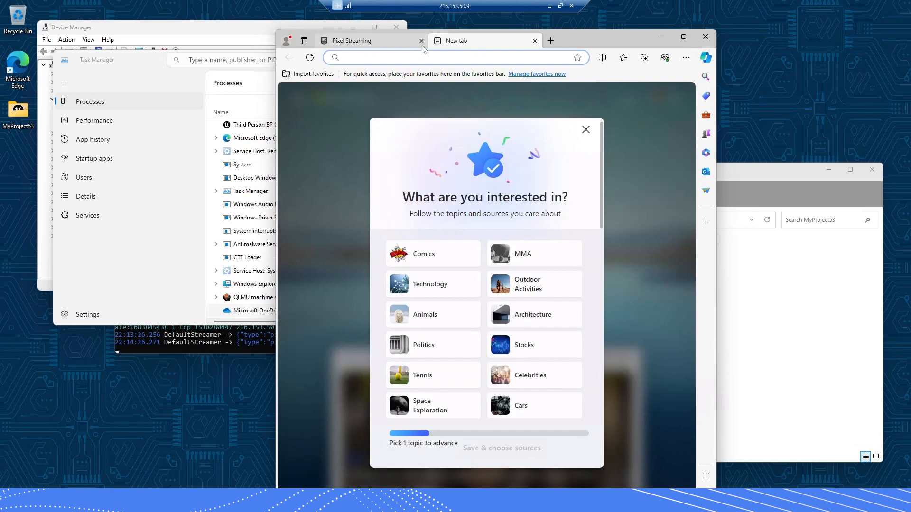
pyautogui.click(351, 40)
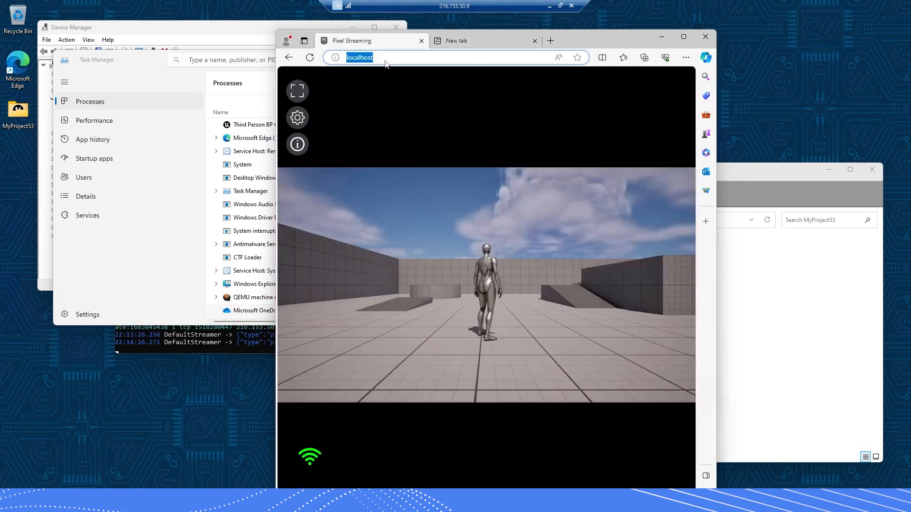
pyautogui.click(422, 41)
# Load 216.153.50.9 in the new tab and start the stream
pyautogui.click(417, 57)
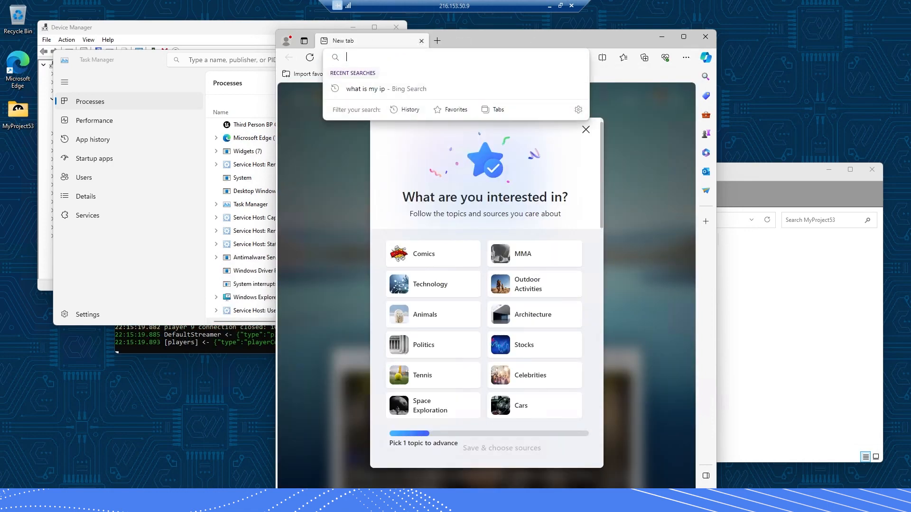
pyautogui.write('216.')
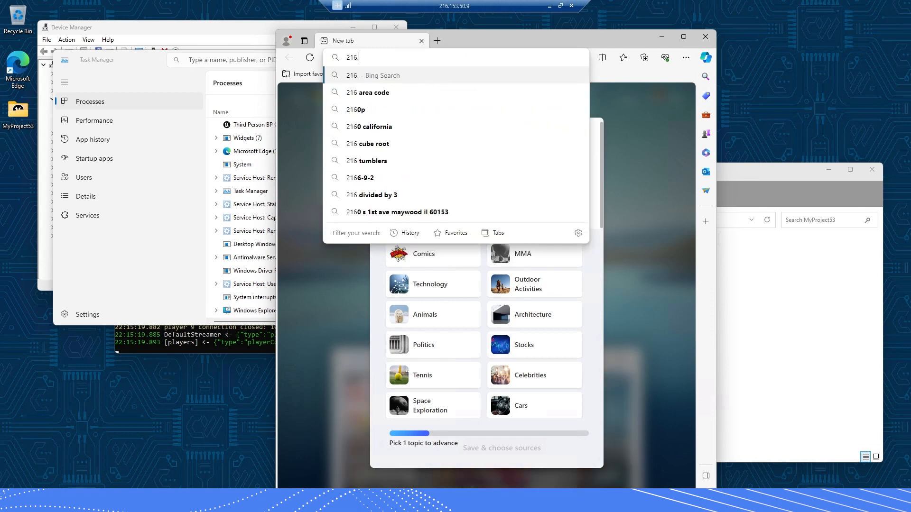
pyautogui.write('153.')
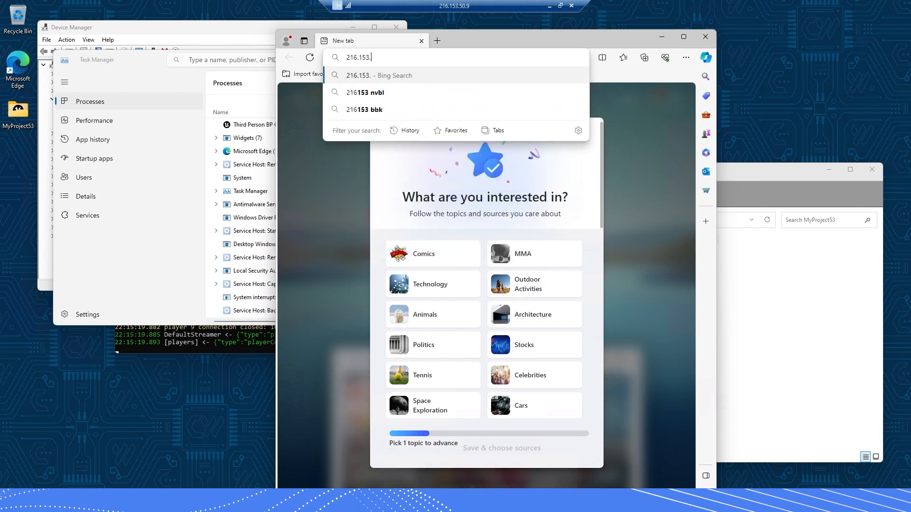
pyautogui.write('50.9')
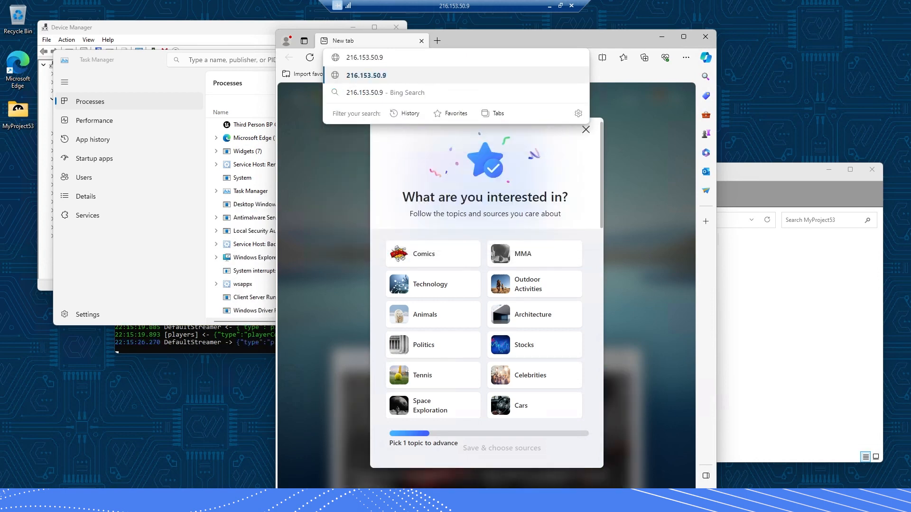
pyautogui.press('Return')
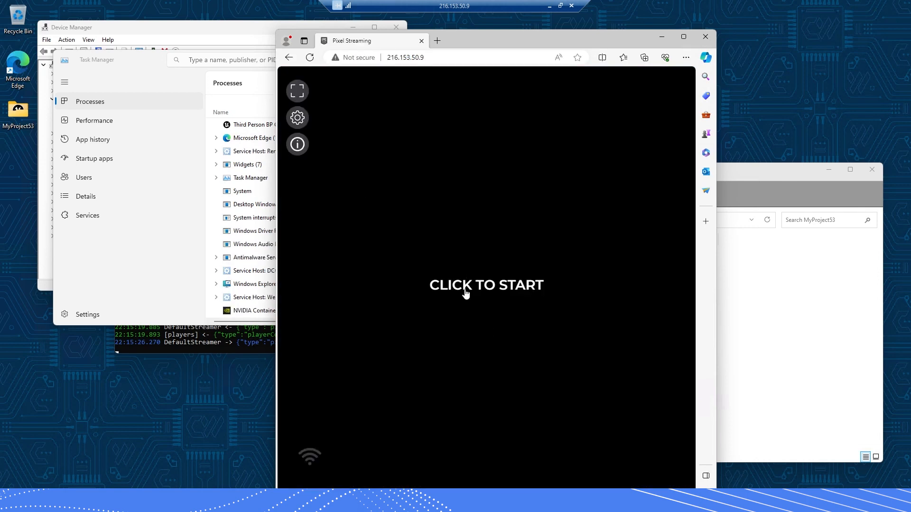
pyautogui.click(466, 294)
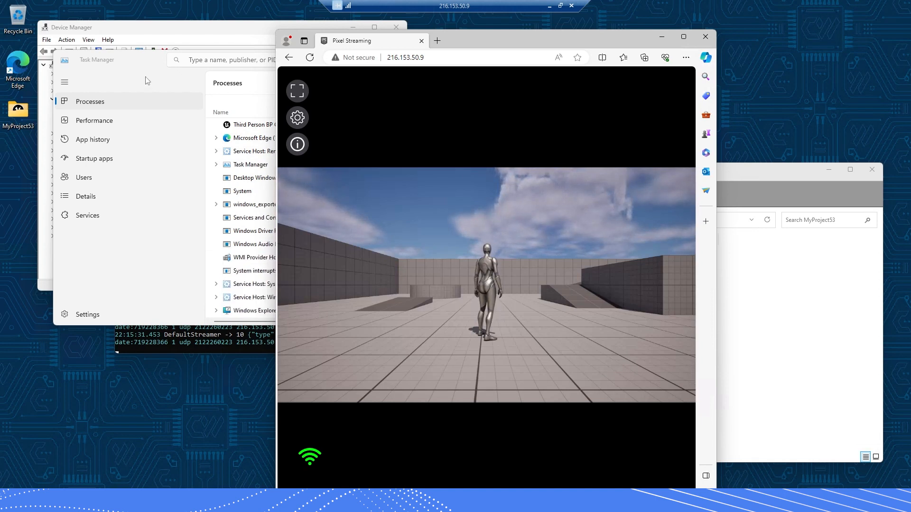
# End the Third Person BP Game Template process in Task Manager
pyautogui.click(287, 130)
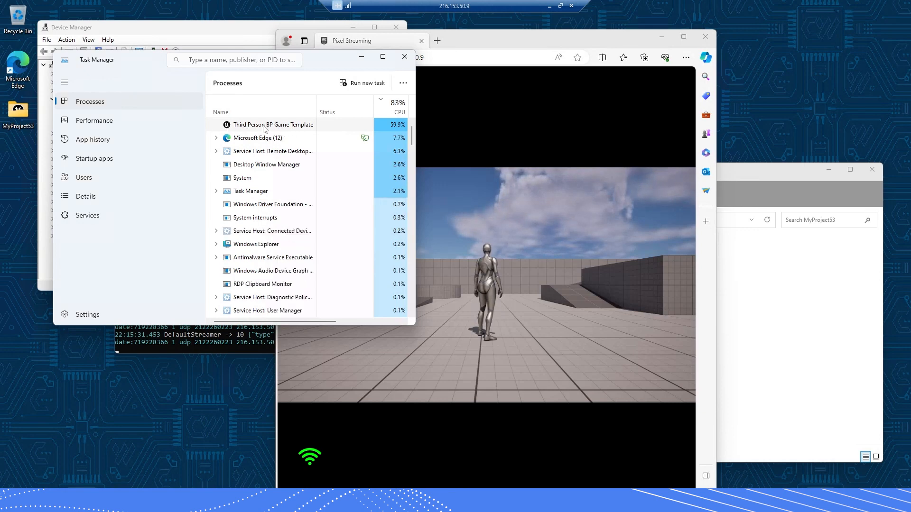
pyautogui.rightClick(266, 128)
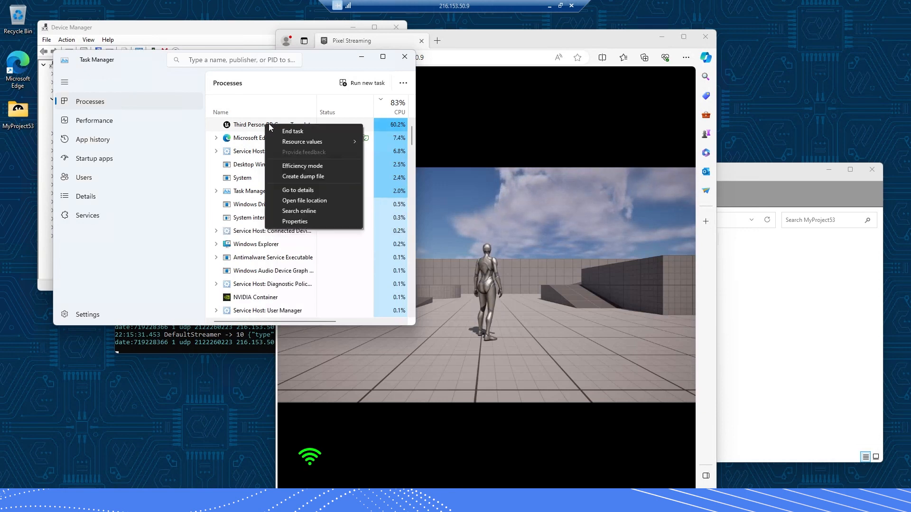
pyautogui.click(300, 134)
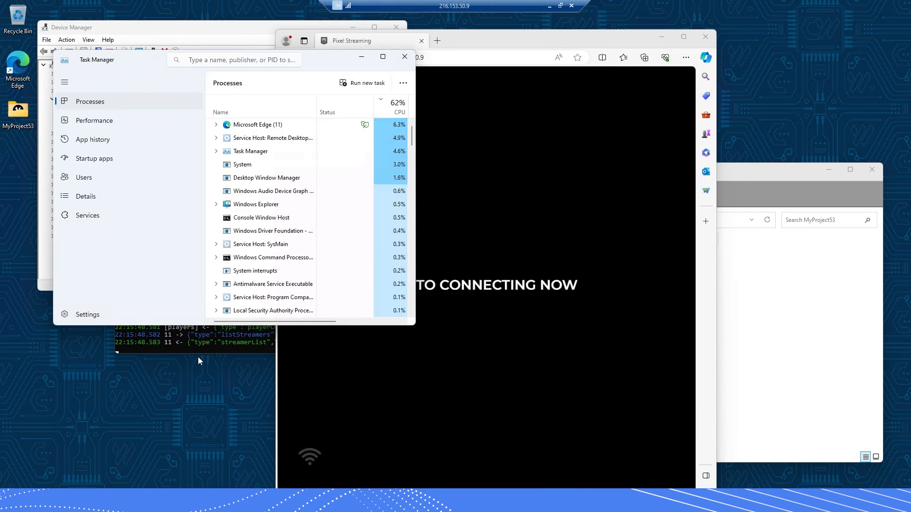
# Close the npm install signalling console and return to the streaming browser
pyautogui.click(199, 351)
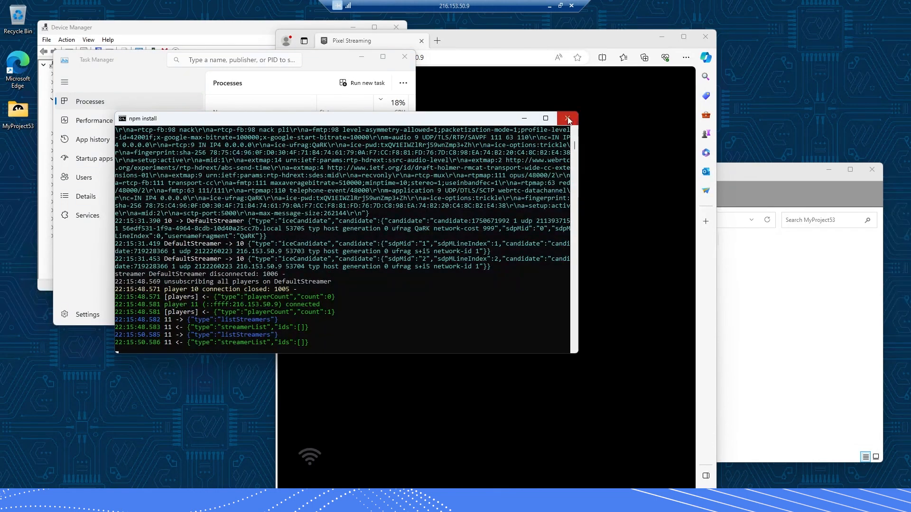
pyautogui.click(523, 118)
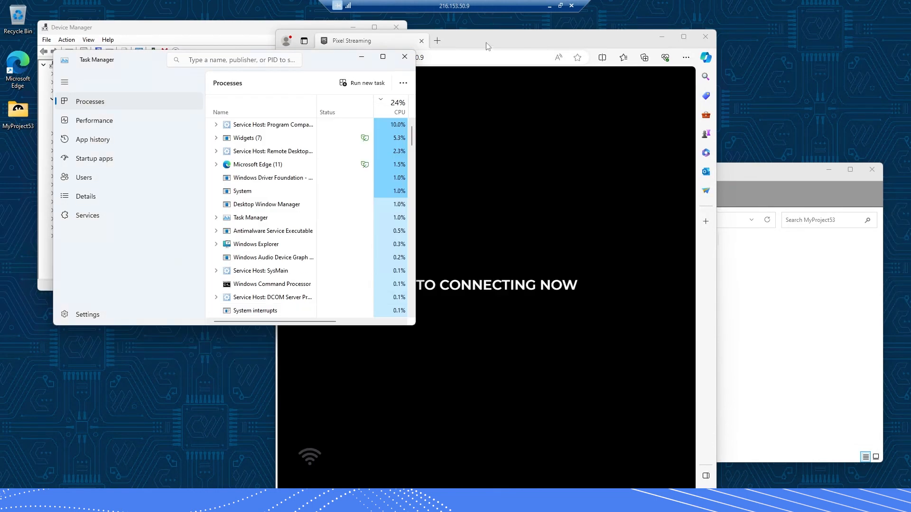
pyautogui.click(454, 297)
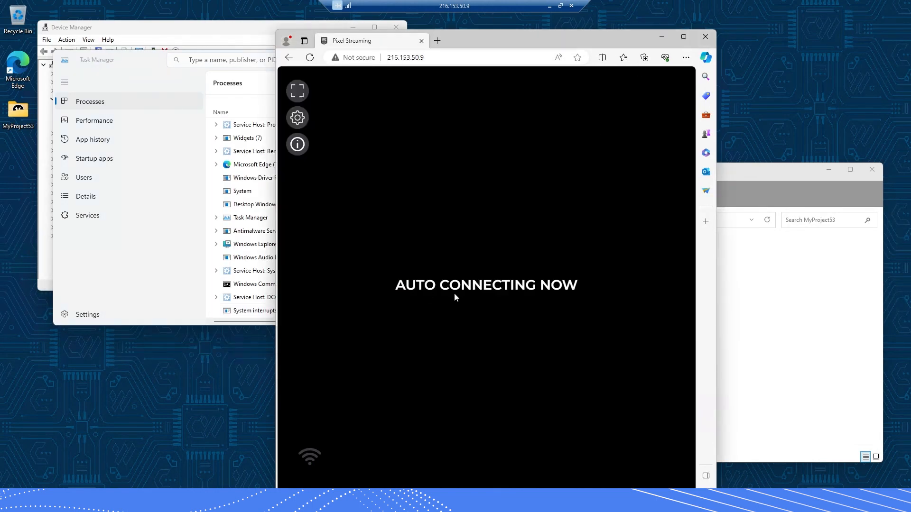
# Reload the 216.153.50.9 page, which shows ERR_CONNECTION_REFUSED, then bring back the MyProject53 folder
pyautogui.click(310, 57)
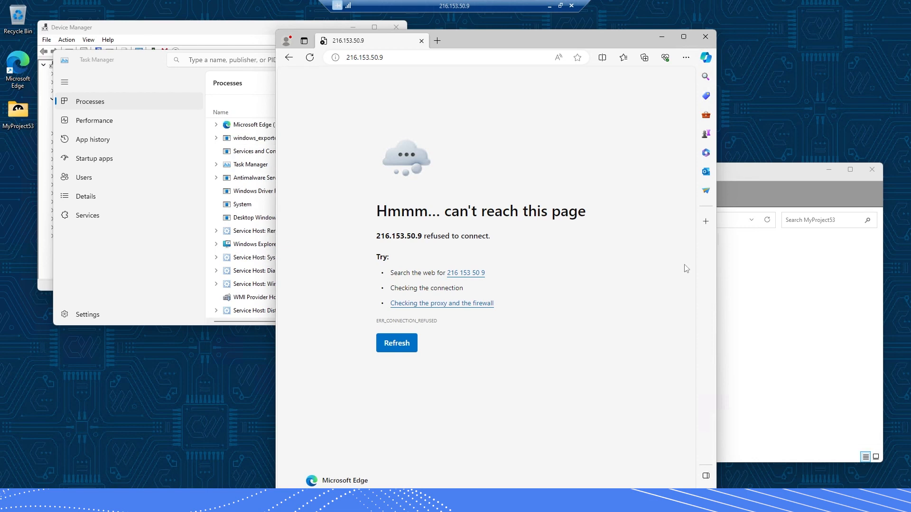
pyautogui.click(777, 329)
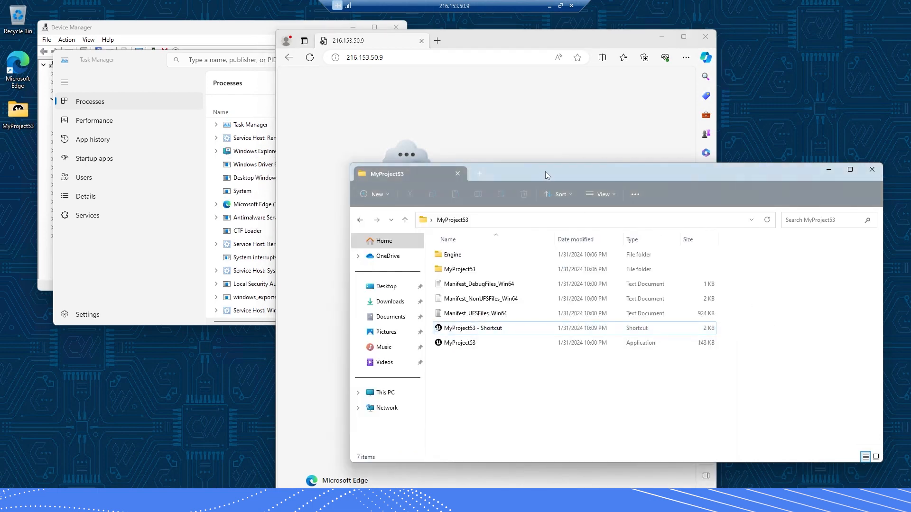
# Open MyProject53 > Samples > PixelStreaming in File Explorer
pyautogui.moveTo(541, 172); pyautogui.dragTo(553, 181)
pyautogui.click(450, 46)
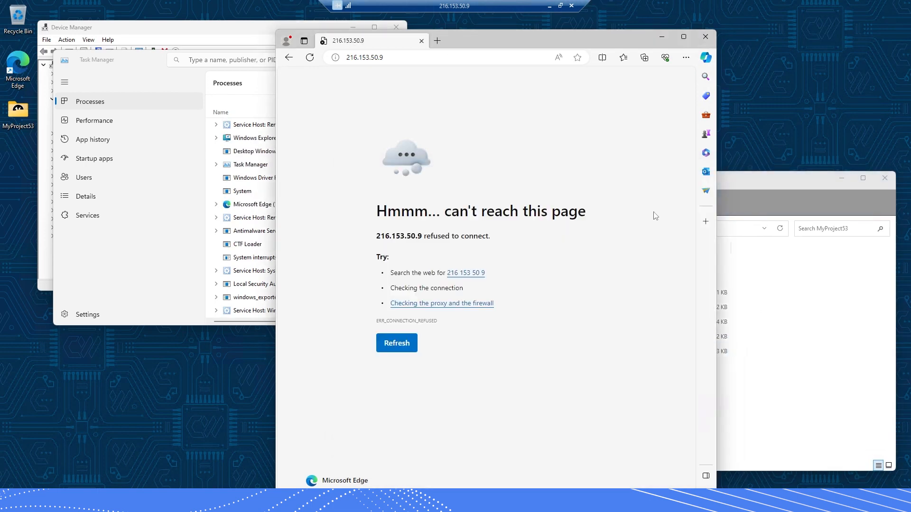
pyautogui.click(751, 183)
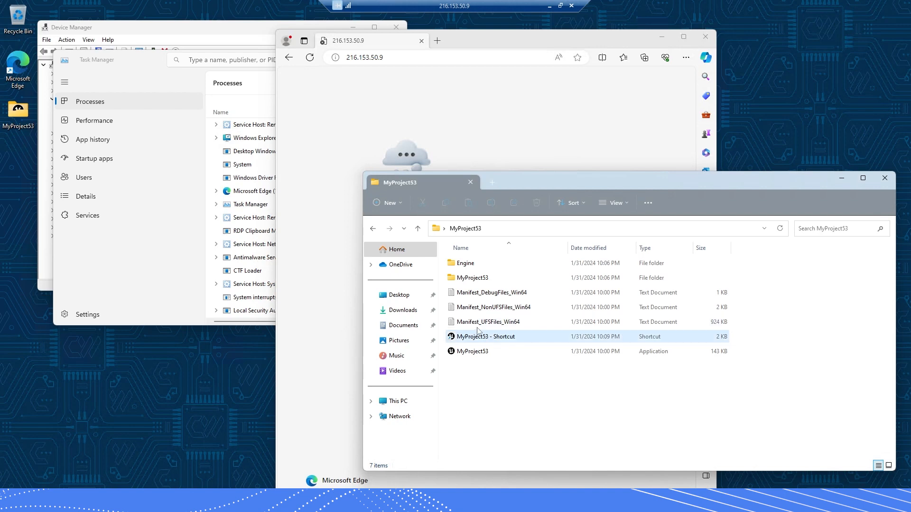
pyautogui.doubleClick(472, 278)
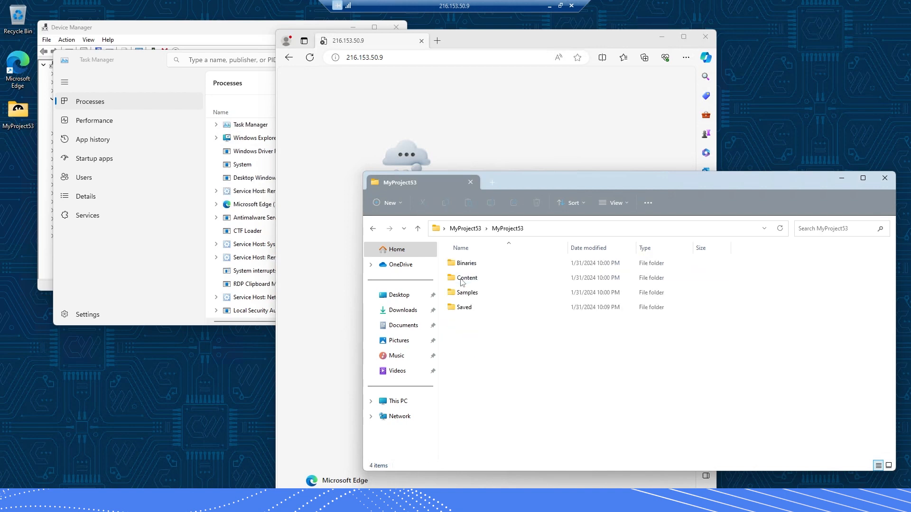
pyautogui.click(463, 279)
pyautogui.doubleClick(469, 293)
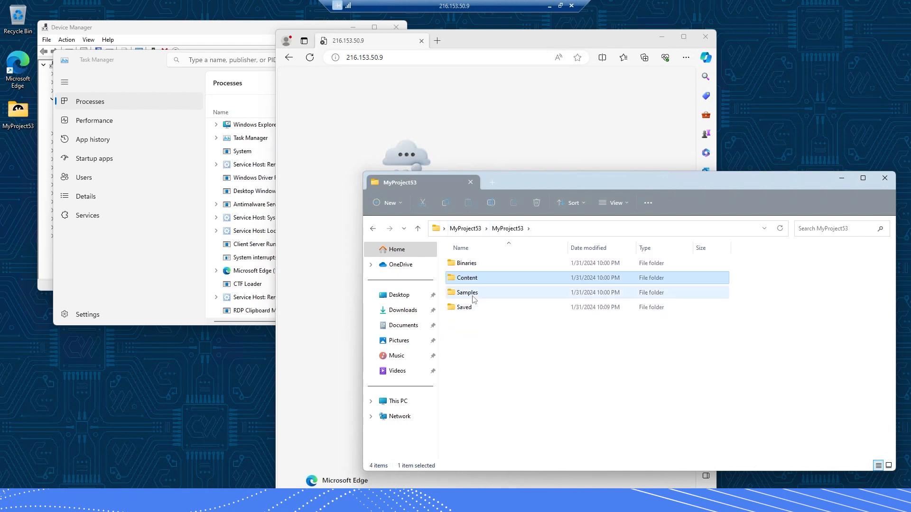
pyautogui.doubleClick(480, 266)
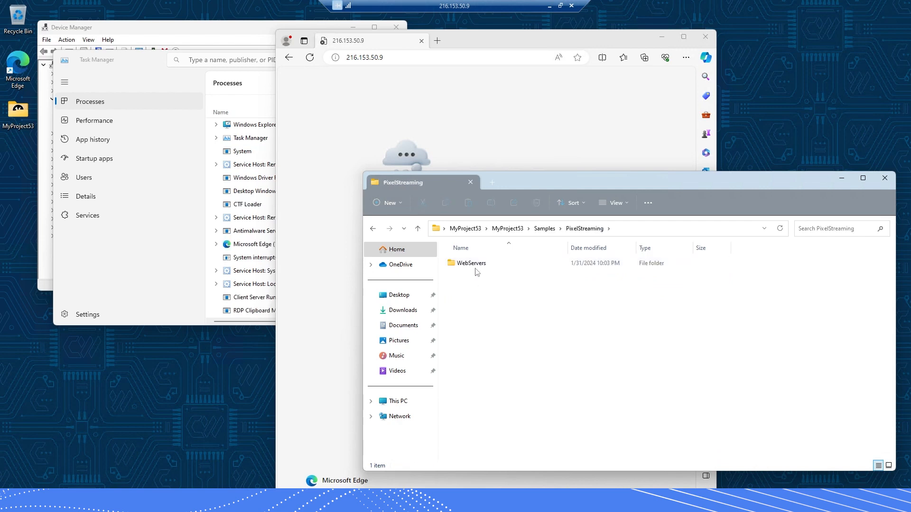
# Go through WebServers > SignallingWebServer > platform_scripts > cmd and run run_local
pyautogui.doubleClick(475, 265)
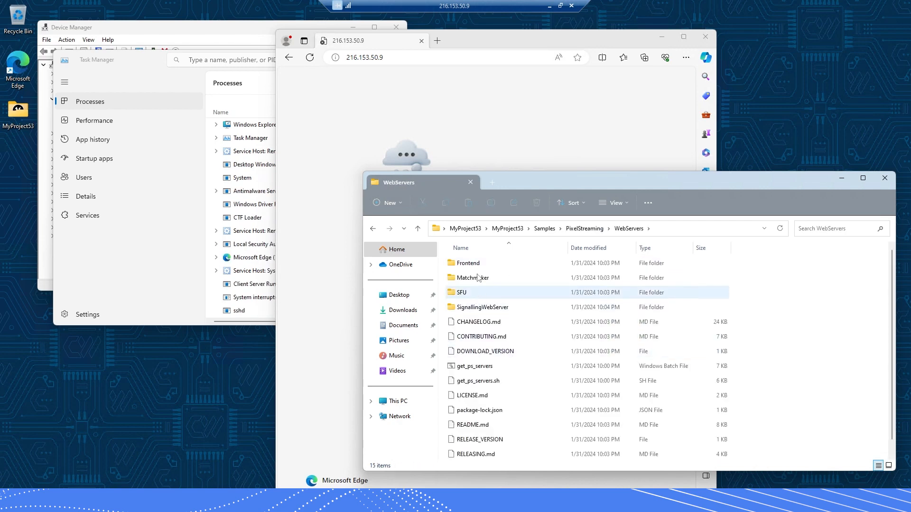
pyautogui.doubleClick(480, 307)
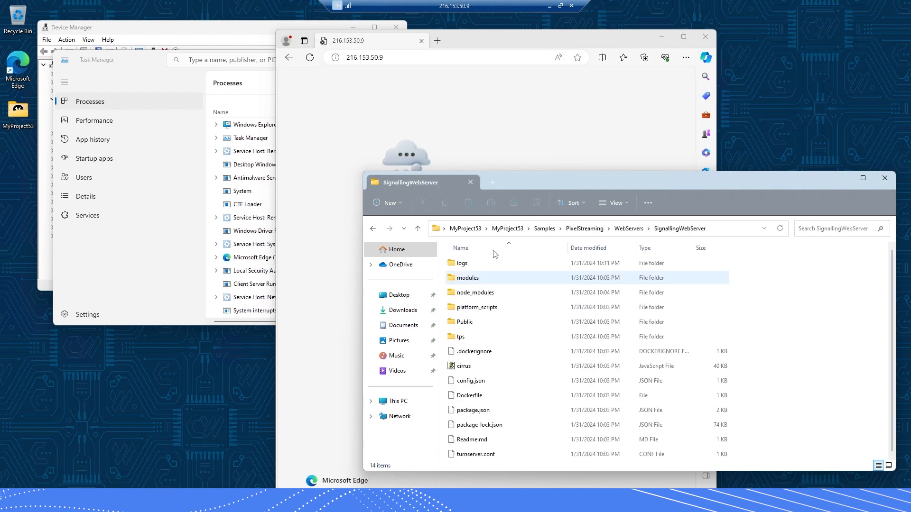
pyautogui.doubleClick(481, 311)
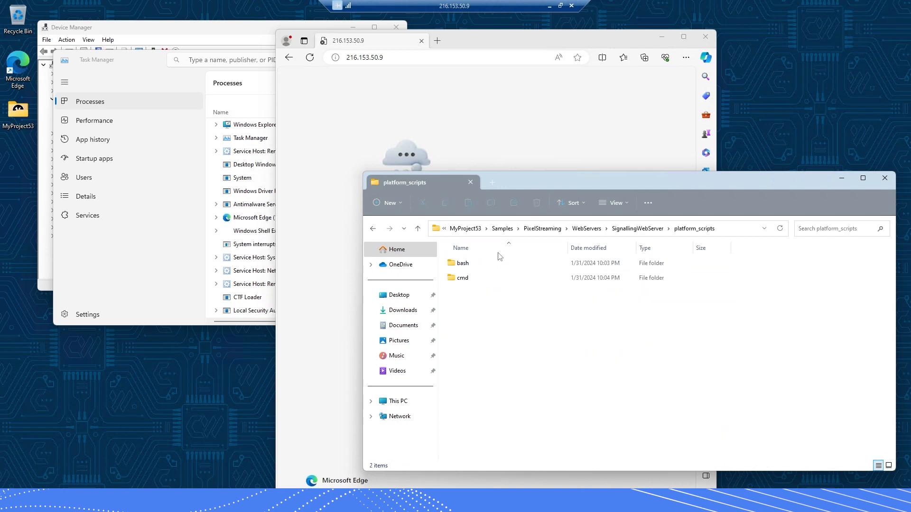
pyautogui.doubleClick(480, 278)
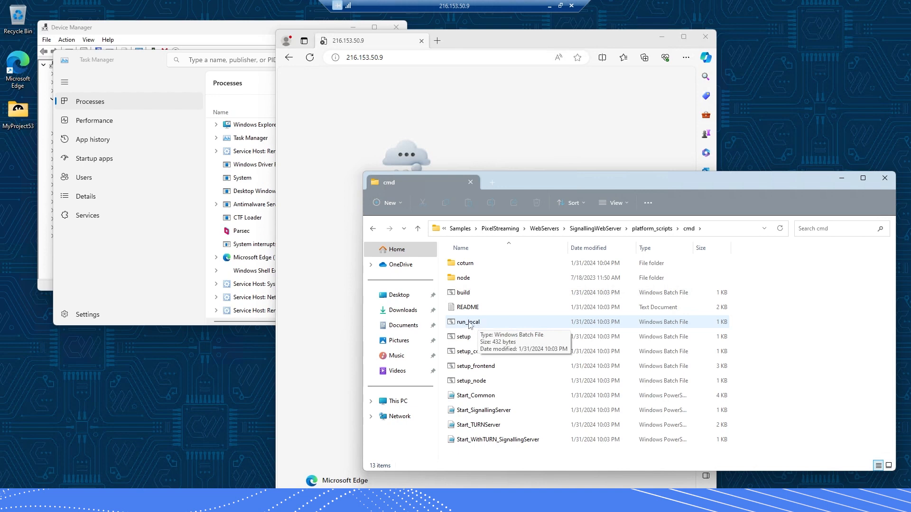
pyautogui.doubleClick(467, 323)
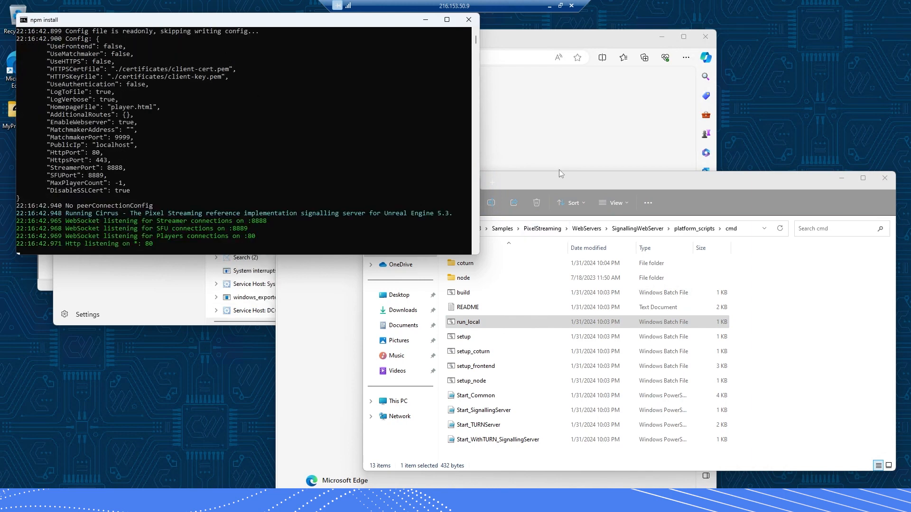
pyautogui.click(560, 185)
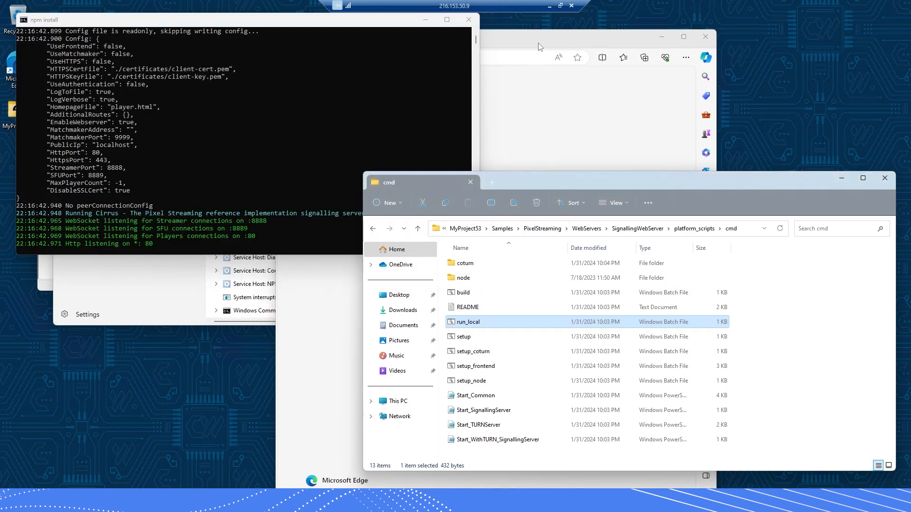
# Launch 'MyProject53 - Shortcut' from the outer MyProject53 folder and confirm the game in Task Manager
pyautogui.click(467, 228)
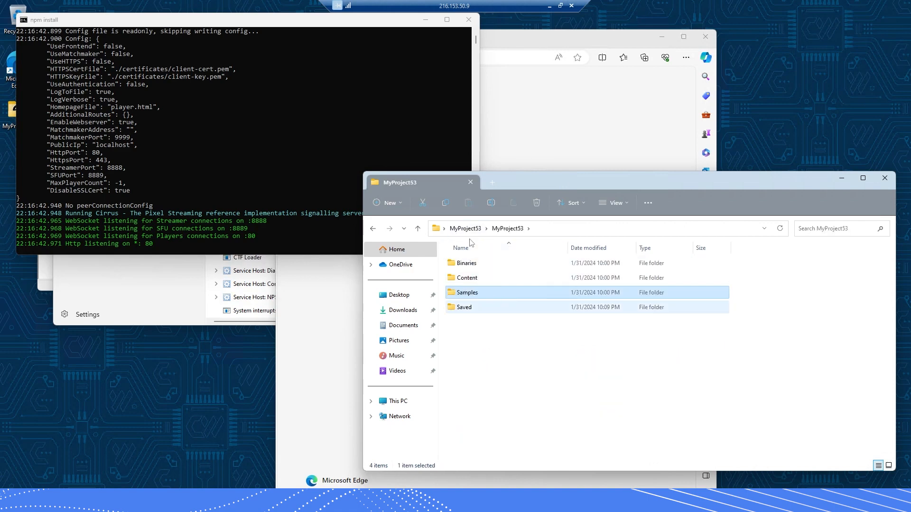
pyautogui.click(485, 229)
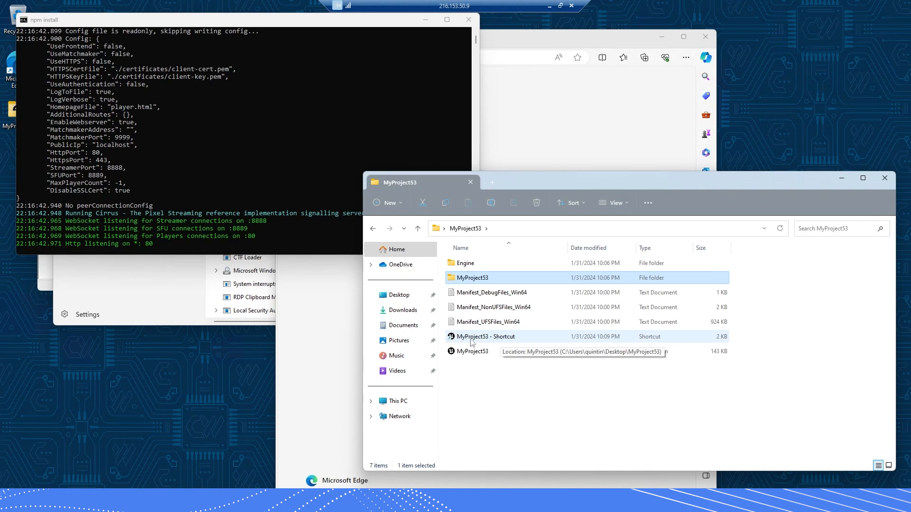
pyautogui.doubleClick(480, 338)
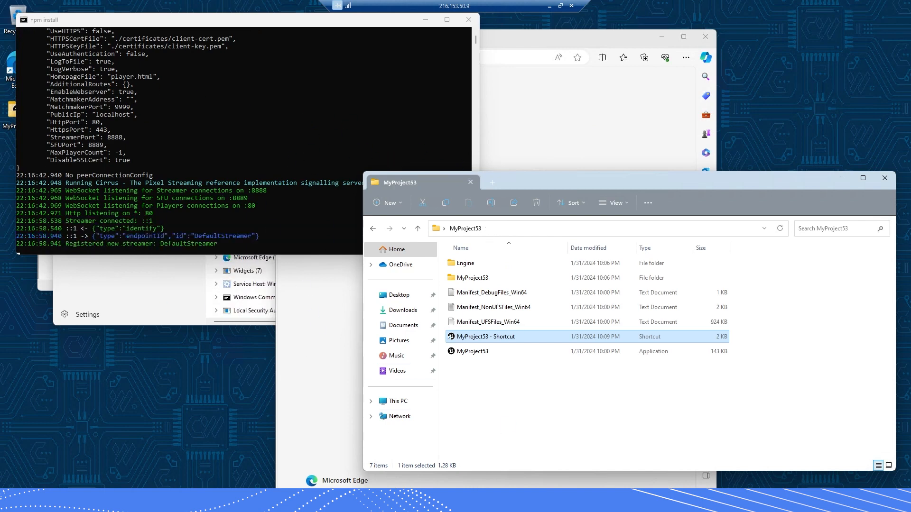
pyautogui.click(179, 297)
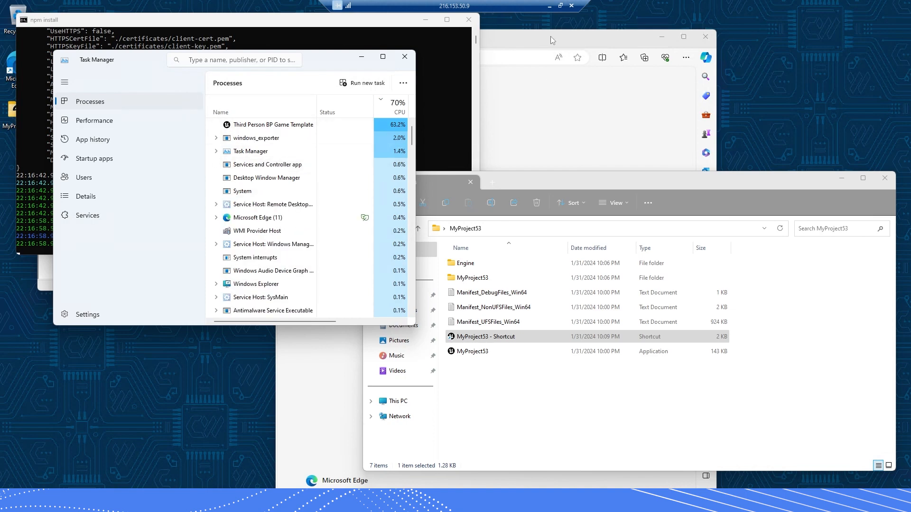
# Close the failed Edge window and load 216.153.50.9 in a fresh Edge window
pyautogui.click(539, 55)
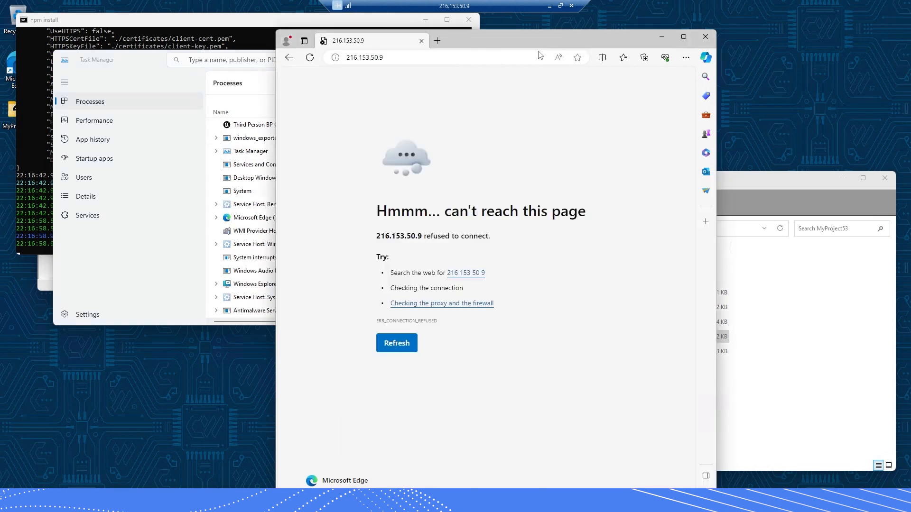
pyautogui.click(112, 24)
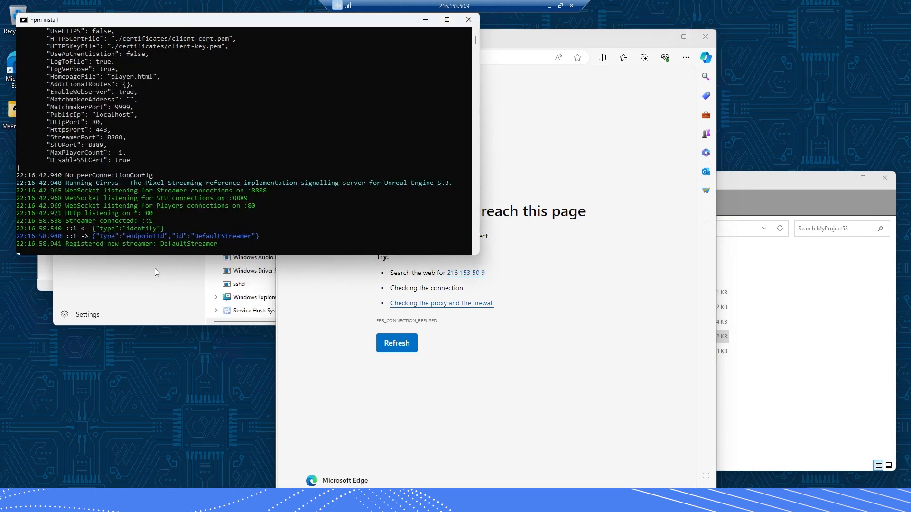
pyautogui.click(533, 43)
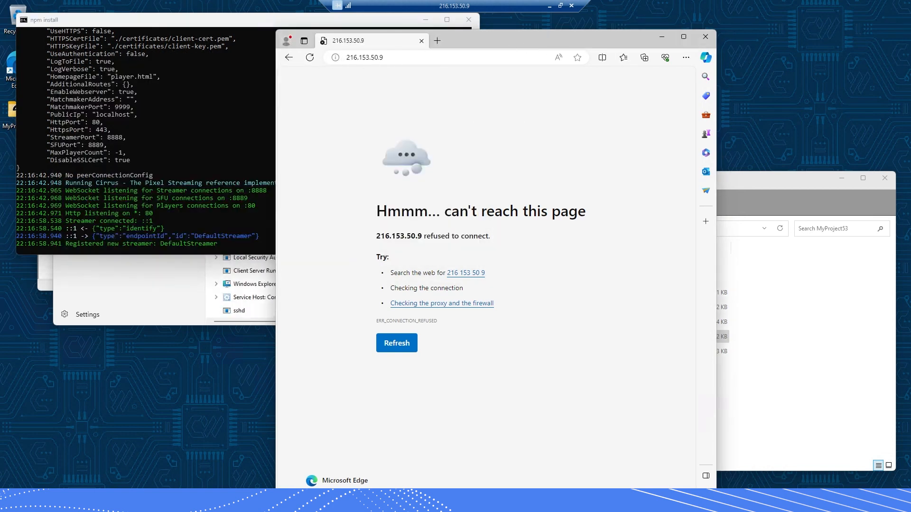
pyautogui.click(705, 36)
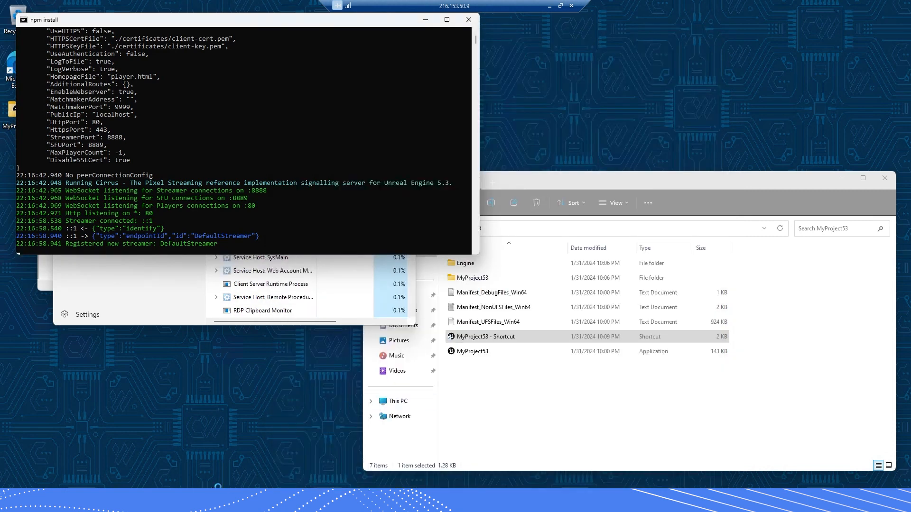
pyautogui.click(455, 500)
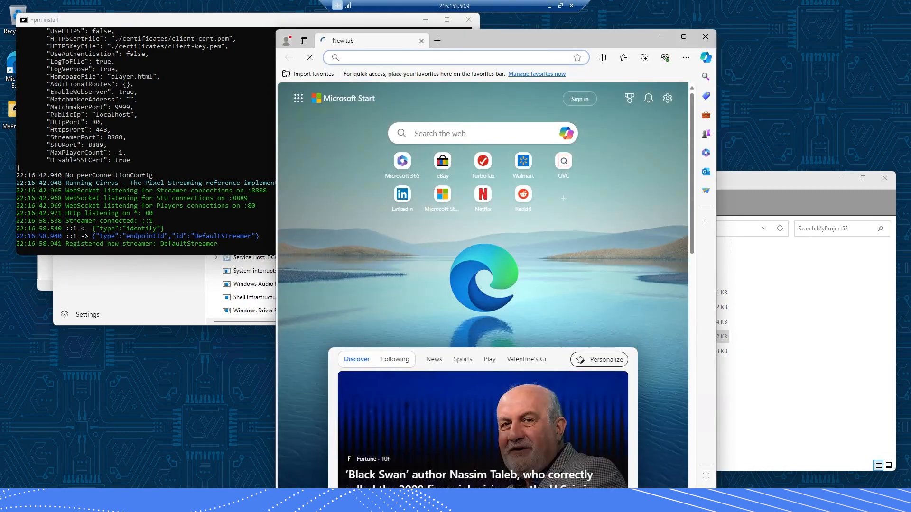
pyautogui.write('216')
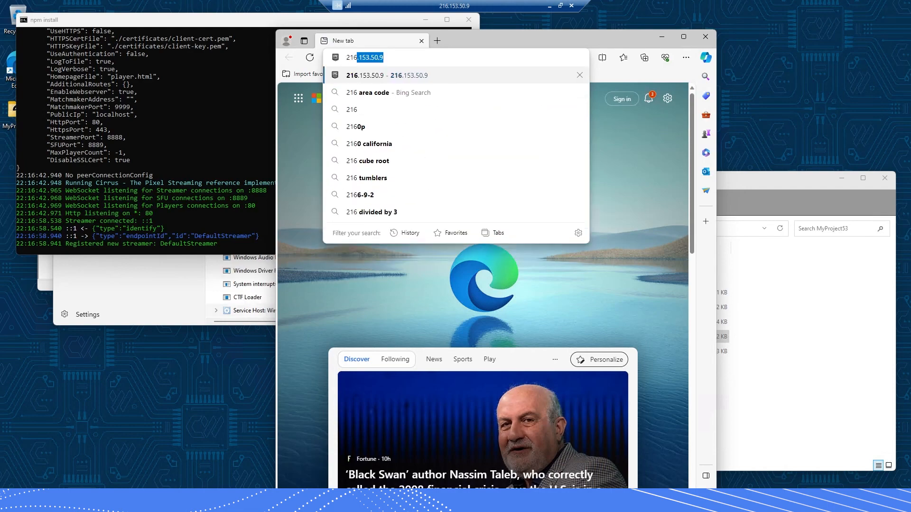
pyautogui.press('Return')
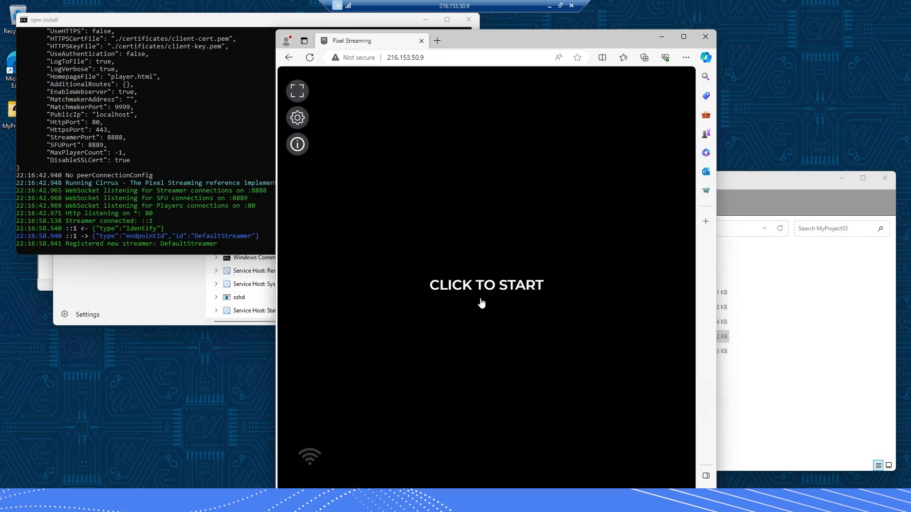
# Start the 216.153.50.9 stream and move the Edge window to the right
pyautogui.click(570, 257)
pyautogui.moveTo(491, 41); pyautogui.dragTo(615, 46)
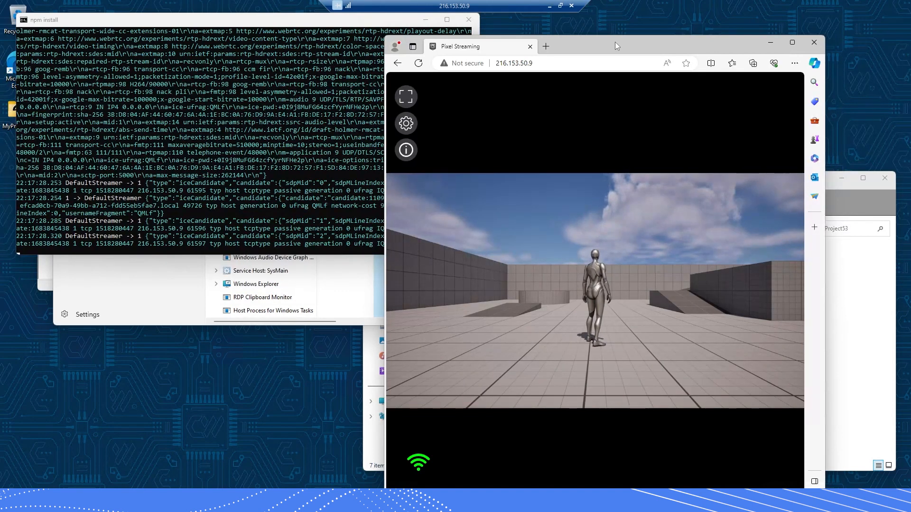
pyautogui.click(542, 69)
pyautogui.click(588, 44)
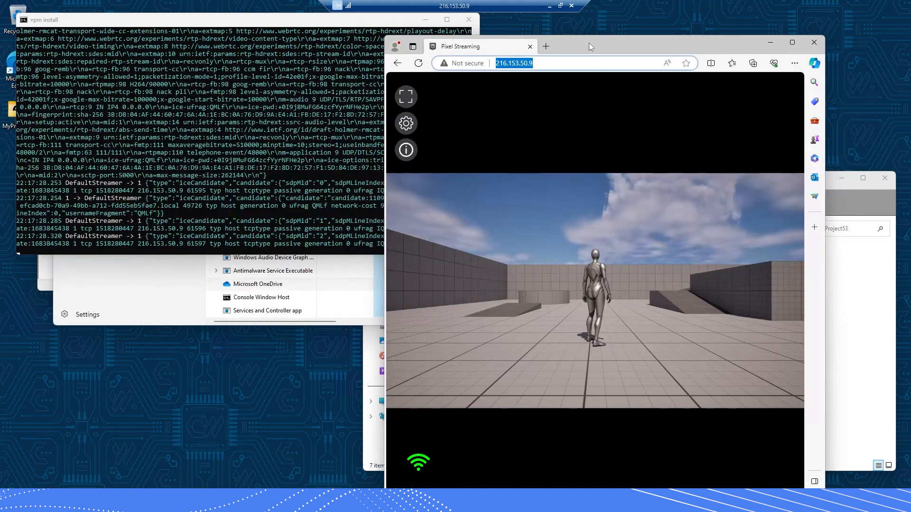
pyautogui.click(533, 64)
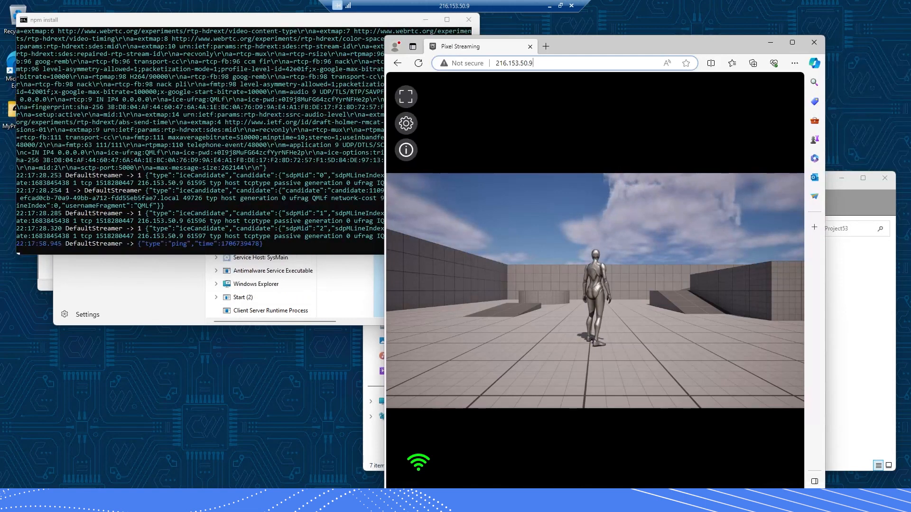
pyautogui.doubleClick(519, 65)
pyautogui.click(527, 65)
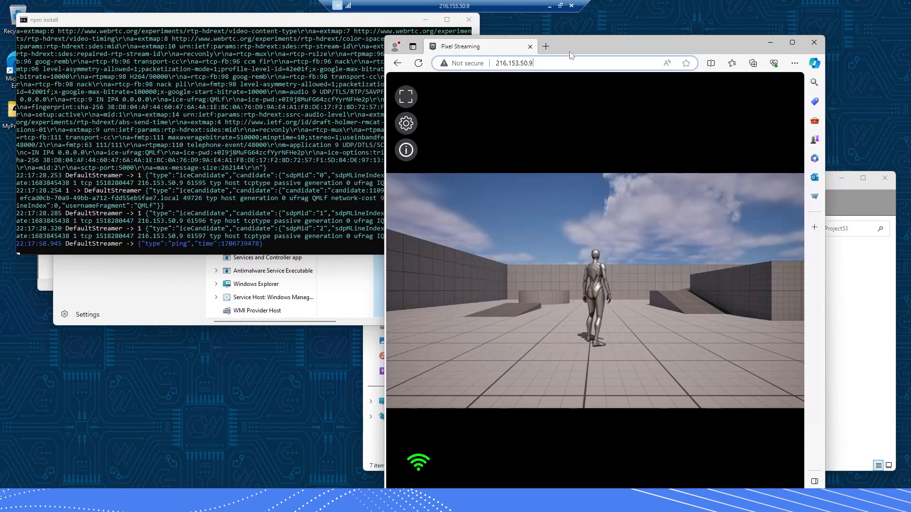
# Reposition the Edge window and take the remote desktop out of full screen
pyautogui.moveTo(572, 54); pyautogui.dragTo(578, 62)
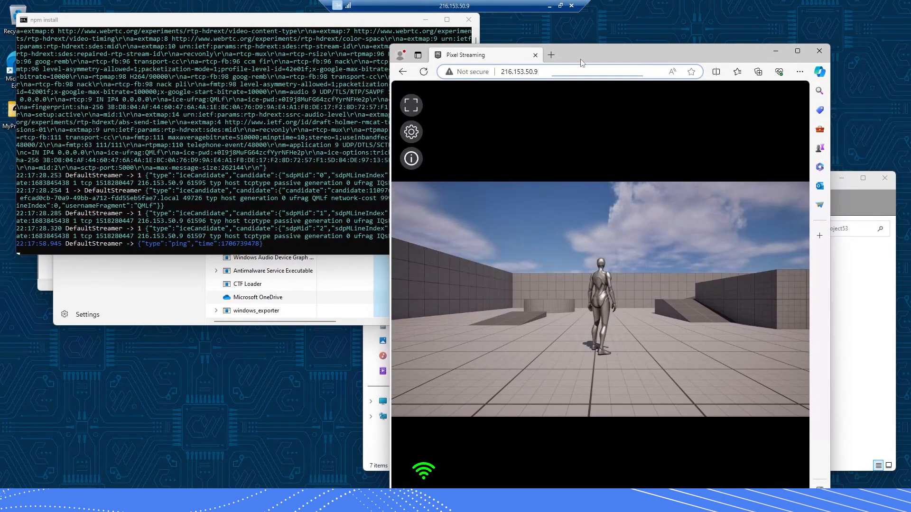
pyautogui.moveTo(580, 58); pyautogui.dragTo(545, 59)
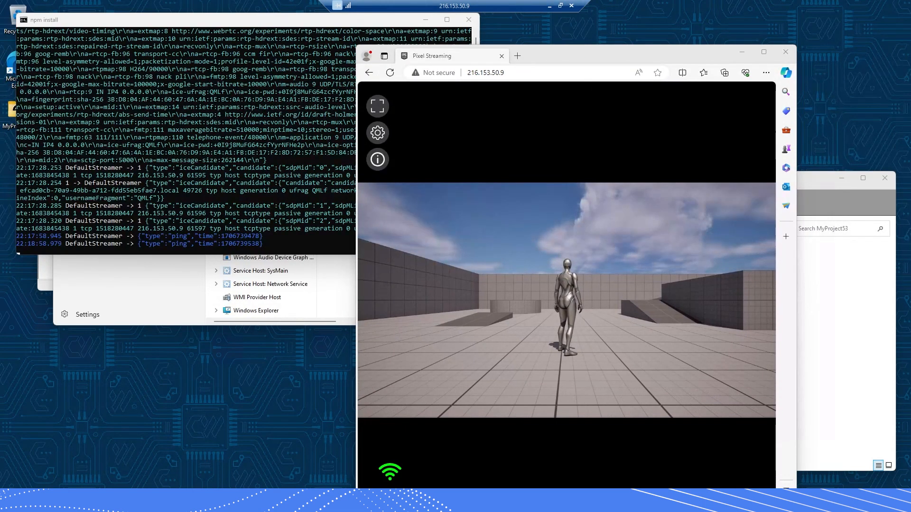
pyautogui.click(560, 6)
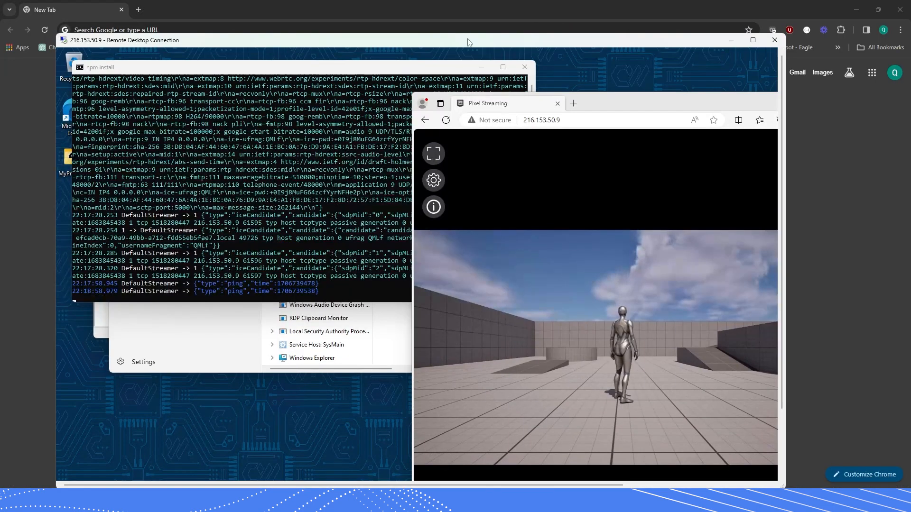
pyautogui.moveTo(467, 35); pyautogui.dragTo(2, 1)
pyautogui.moveTo(318, 10); pyautogui.dragTo(2, 78)
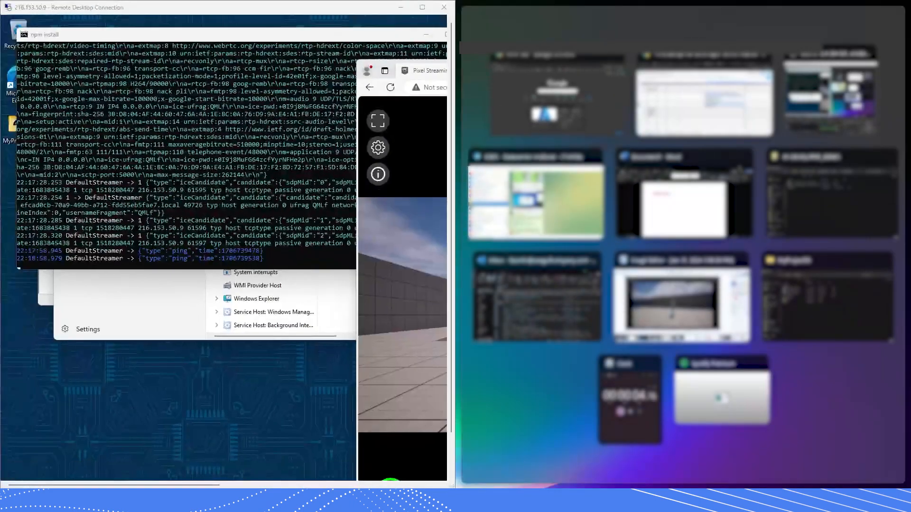
pyautogui.click(546, 108)
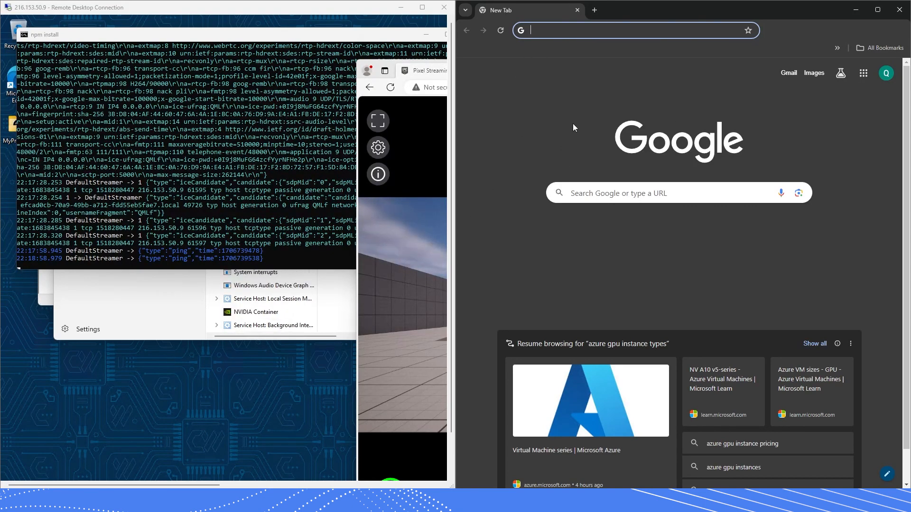
pyautogui.click(549, 126)
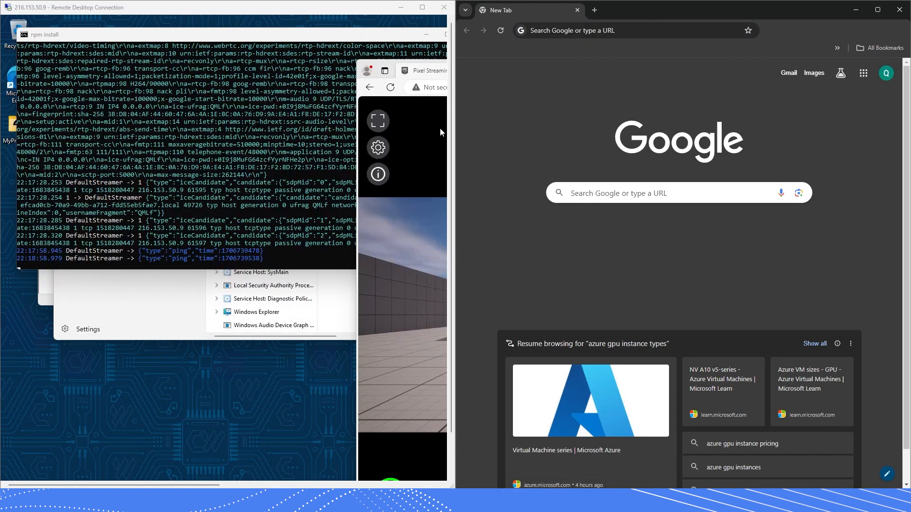
pyautogui.click(288, 6)
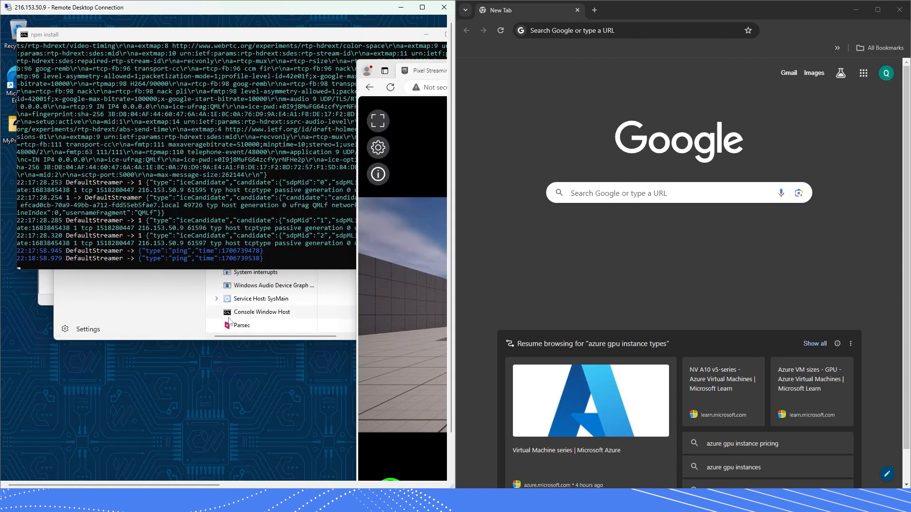
pyautogui.click(585, 114)
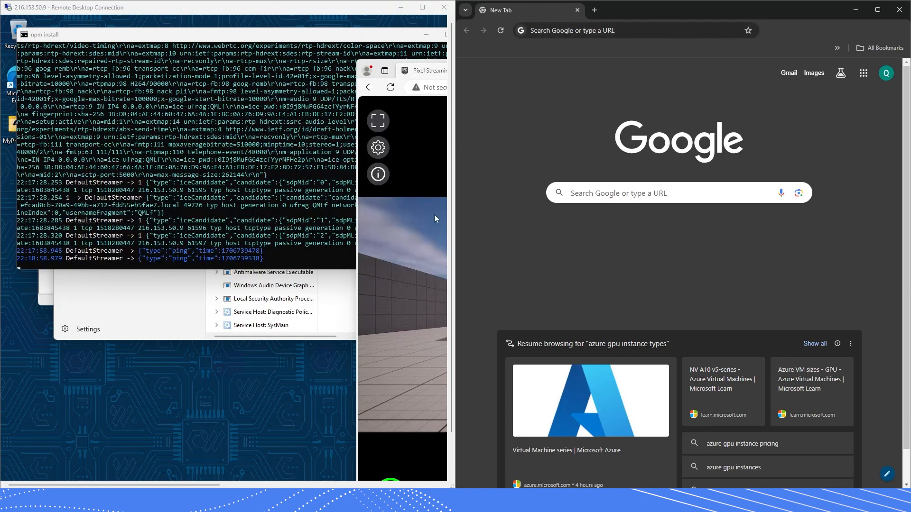
pyautogui.click(109, 11)
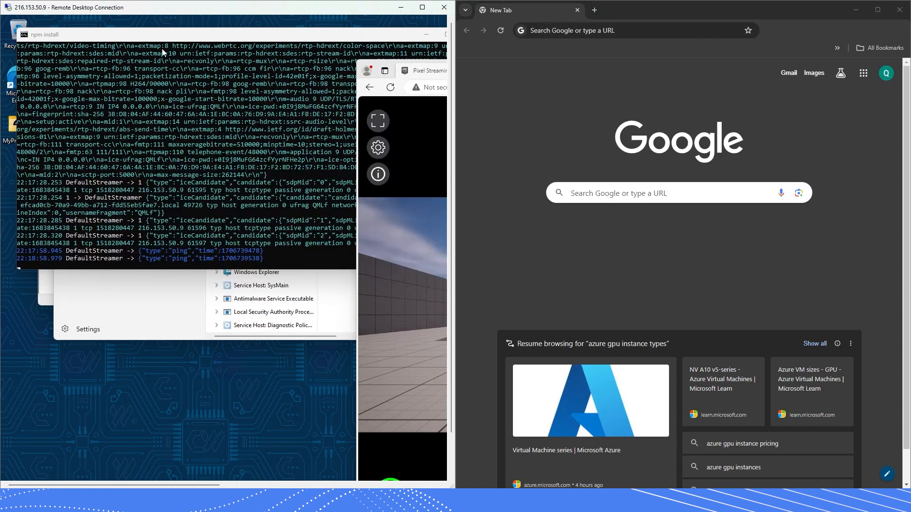
pyautogui.click(596, 66)
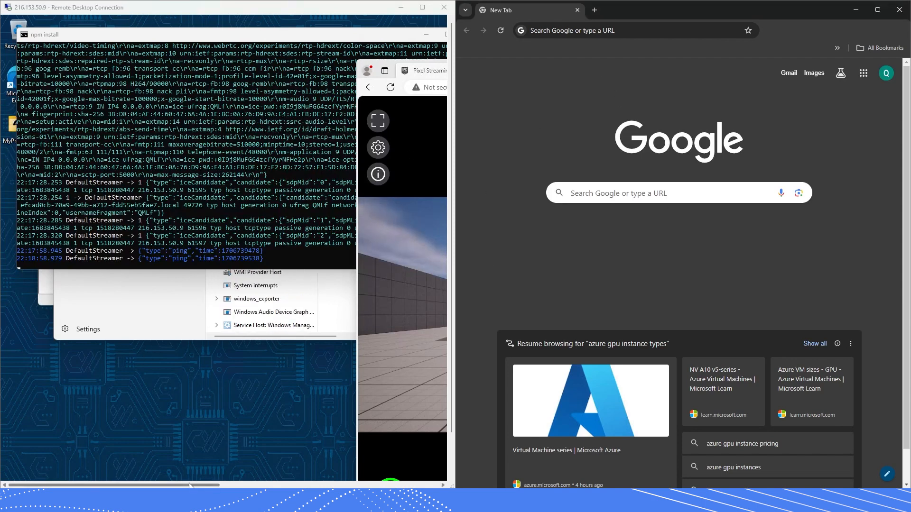
pyautogui.moveTo(189, 485); pyautogui.dragTo(240, 487)
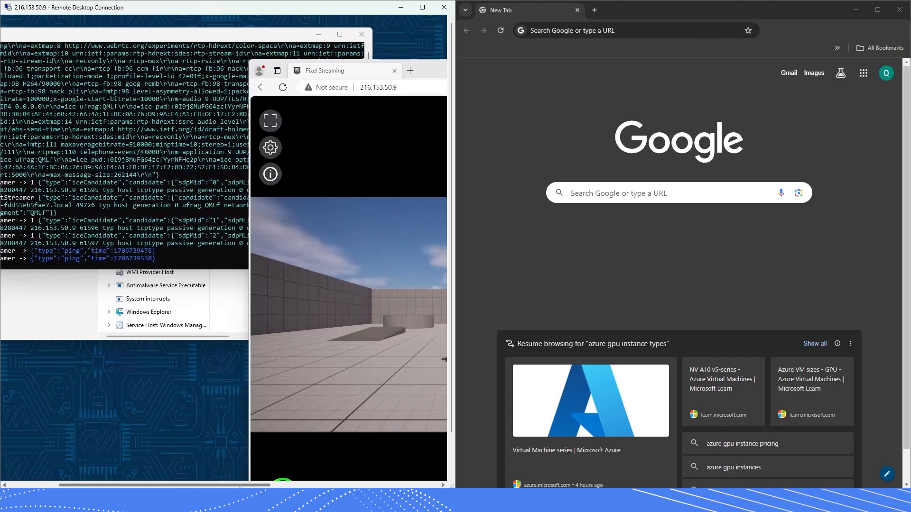
# Open 216.153.50.9 in local Chrome and start the pixel stream
pyautogui.click(579, 32)
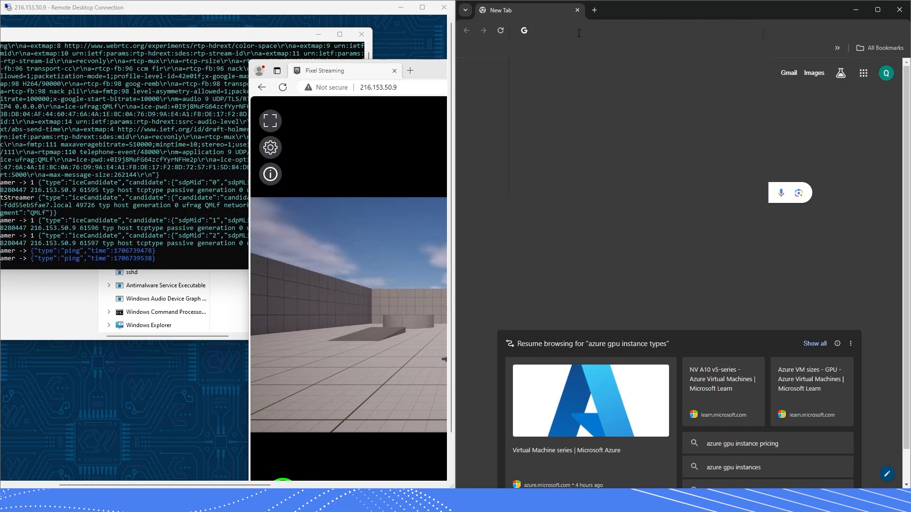
pyautogui.write('20')
pyautogui.press('BackSpace')
pyautogui.press('BackSpace')
pyautogui.write('1')
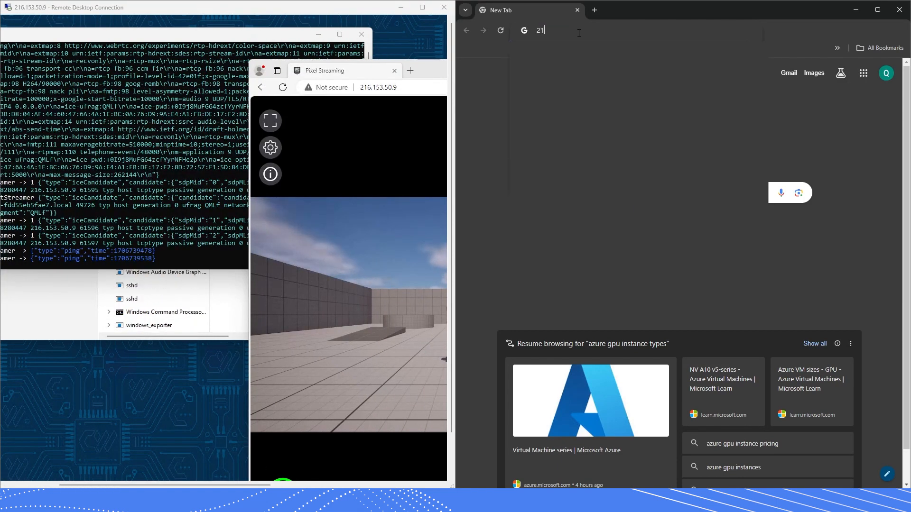
pyautogui.write('6.153')
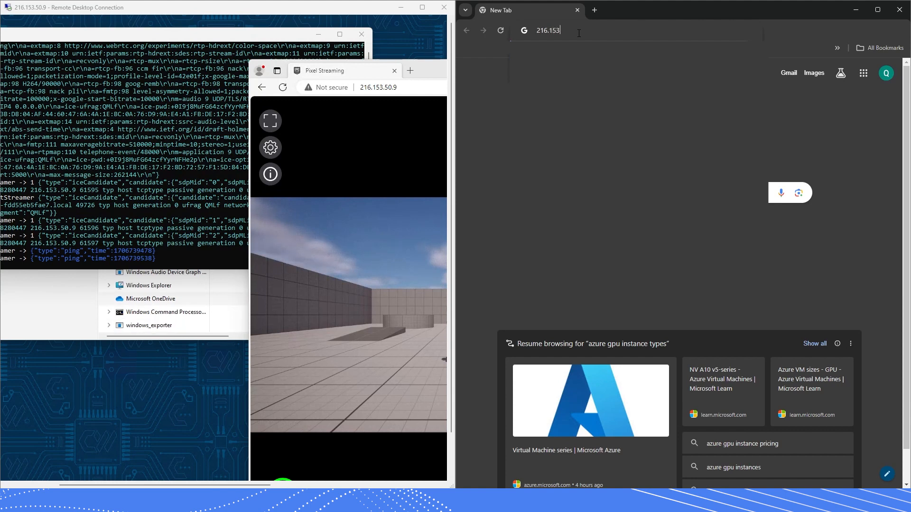
pyautogui.write('.50.9')
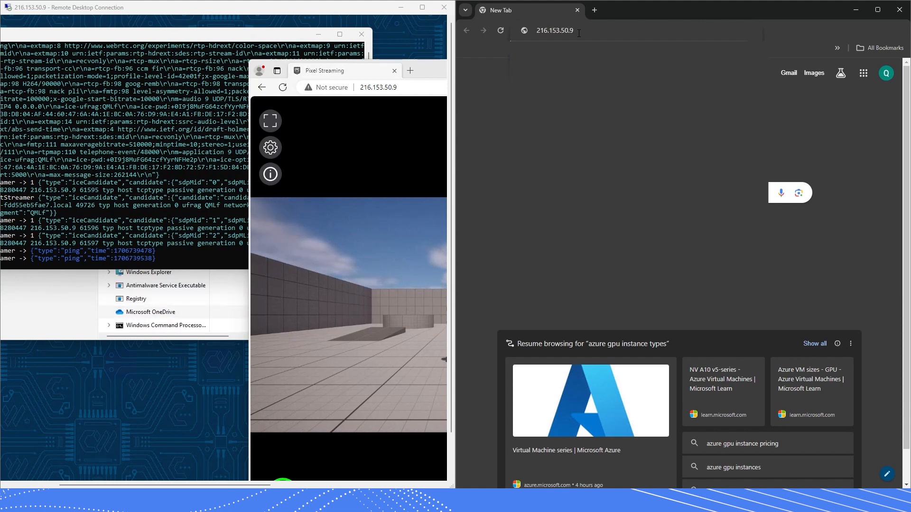
pyautogui.press('Return')
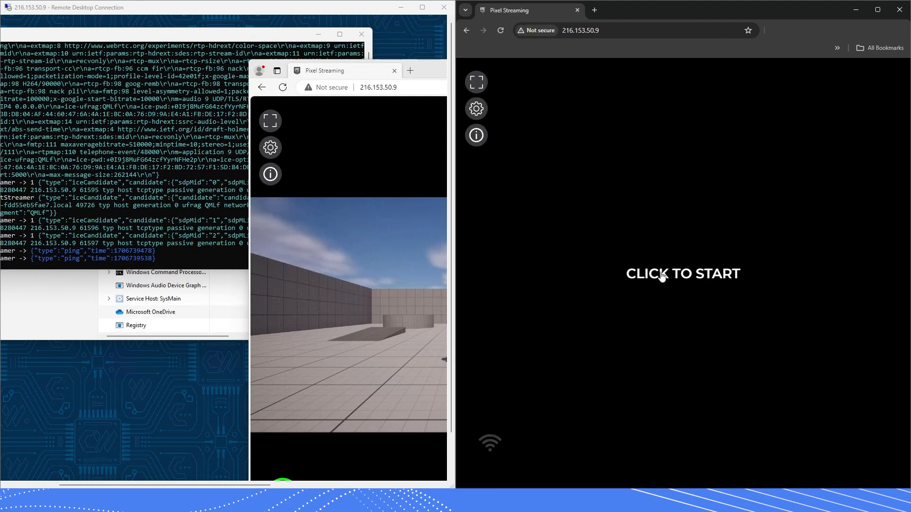
pyautogui.click(662, 275)
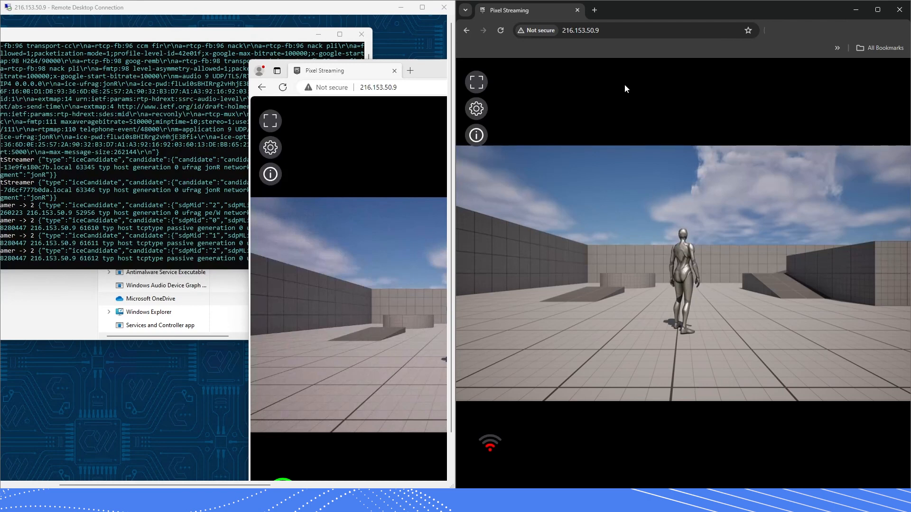
# Run the third-person character forward with W and jump across the blocks with Space
pyautogui.rightClick(754, 277)
pyautogui.click(690, 246)
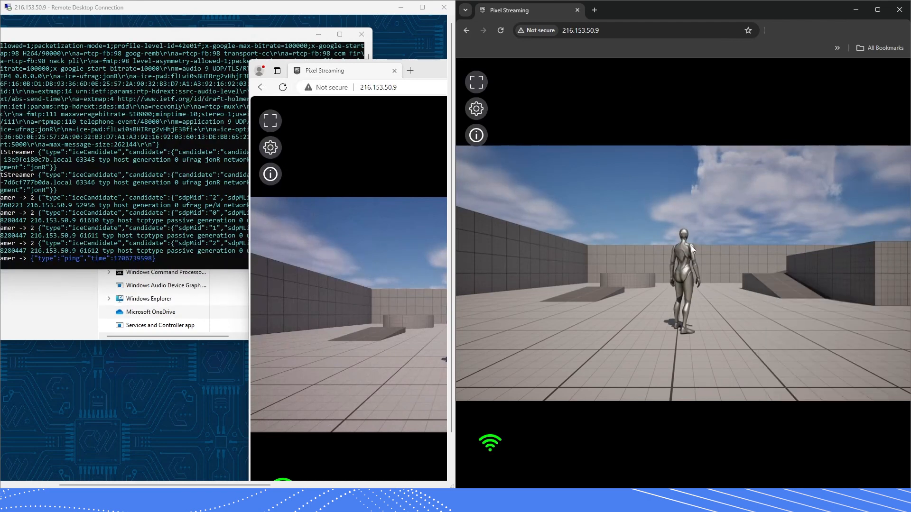
pyautogui.click(652, 252)
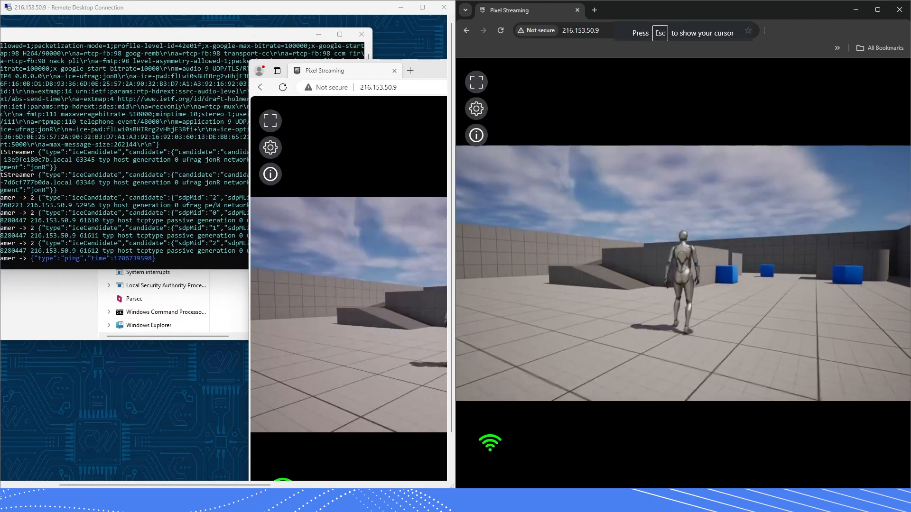
pyautogui.press('w')
pyautogui.press('space')
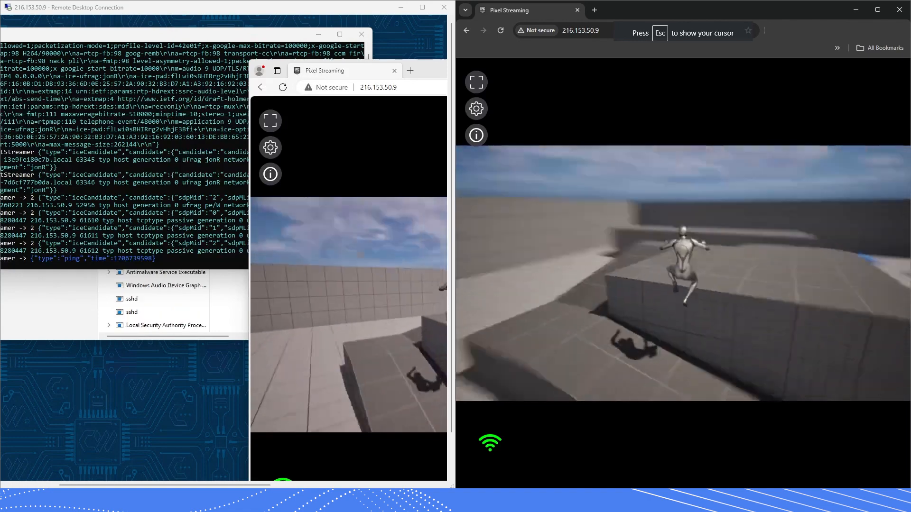
pyautogui.press('space')
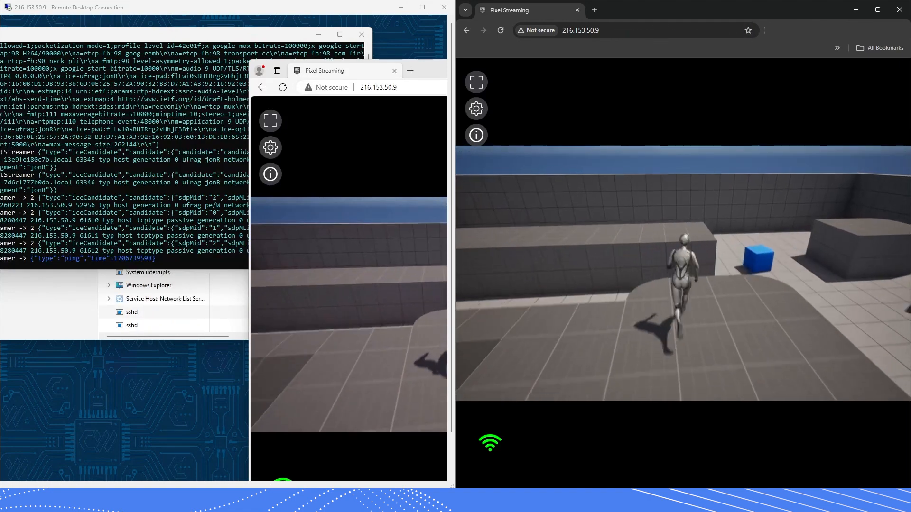
pyautogui.press('space')
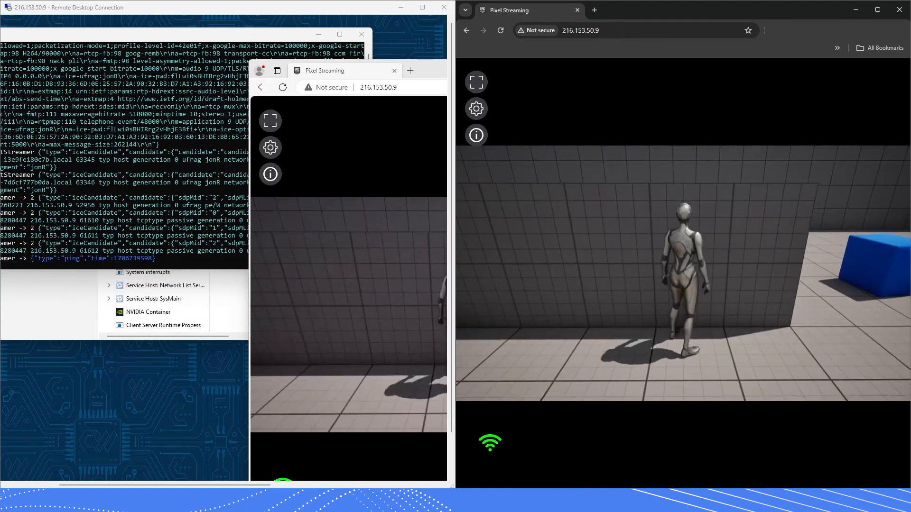
pyautogui.press('Escape')
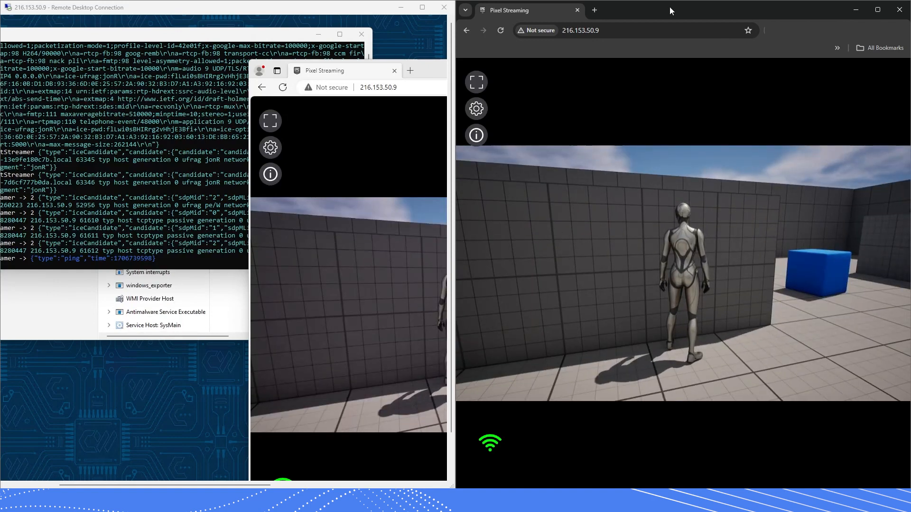
# Switch to the remote session and maximize the Remote Desktop window
pyautogui.click(438, 72)
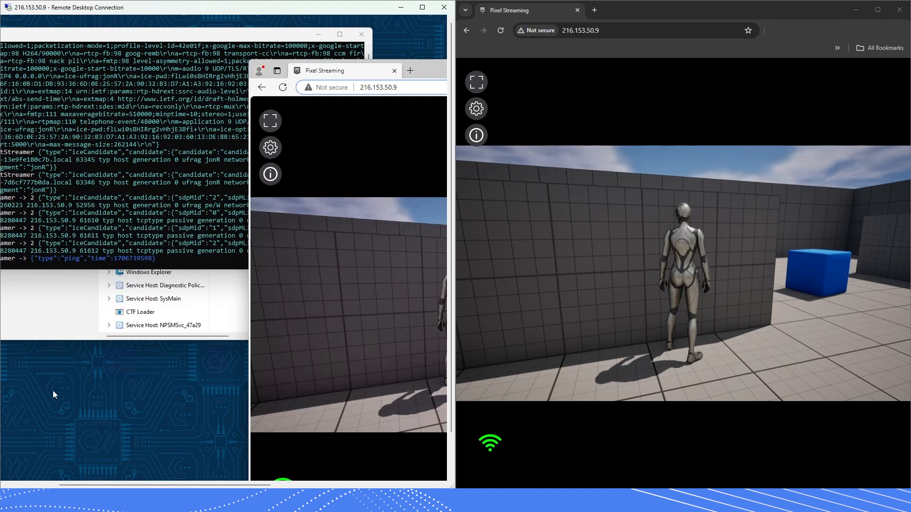
pyautogui.click(138, 393)
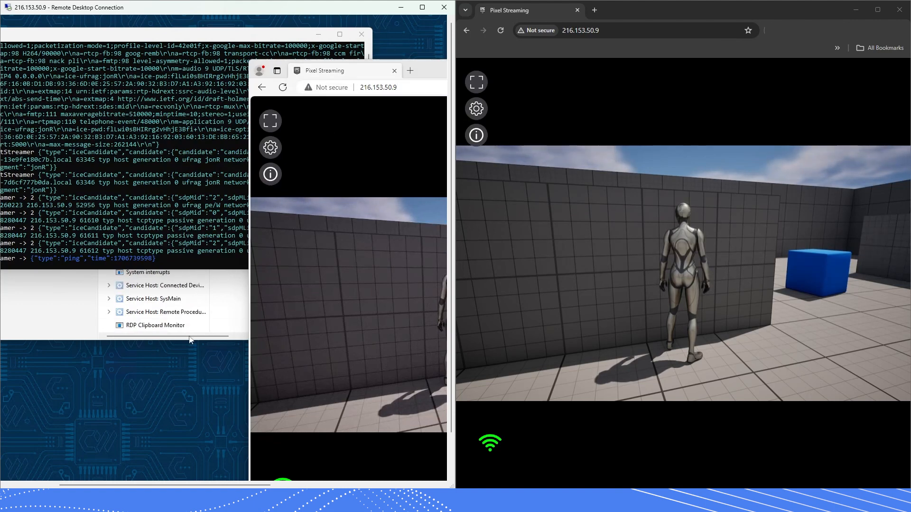
pyautogui.click(151, 33)
pyautogui.moveTo(158, 9); pyautogui.dragTo(187, 2)
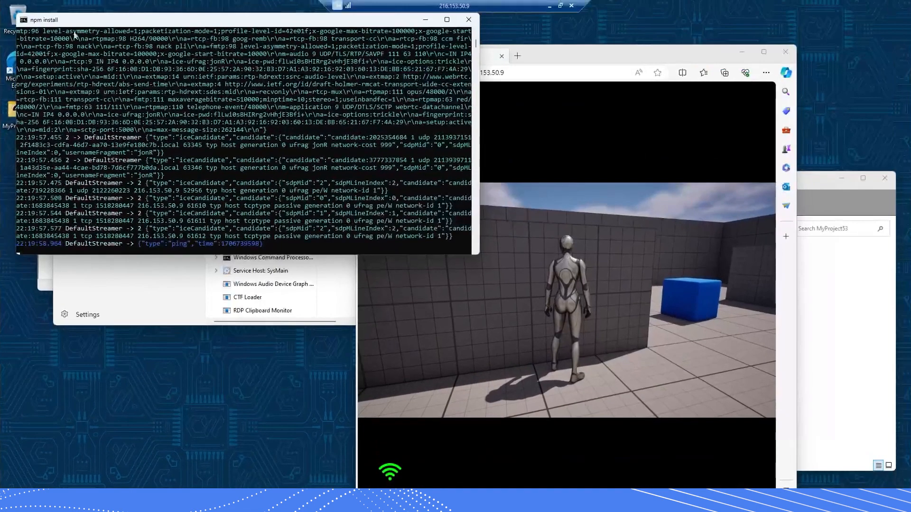
pyautogui.click(166, 297)
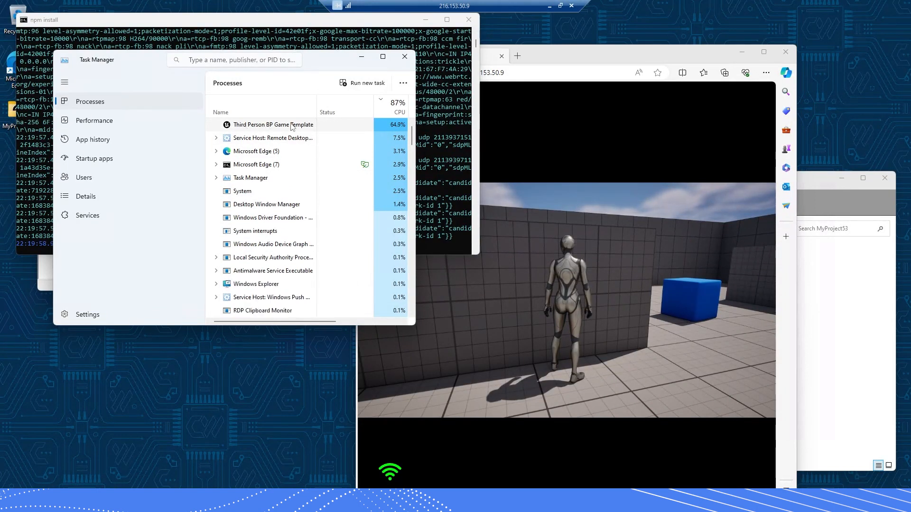
# Snap the remote desktop left, reload the local stream page, then return the session to full screen
pyautogui.click(560, 5)
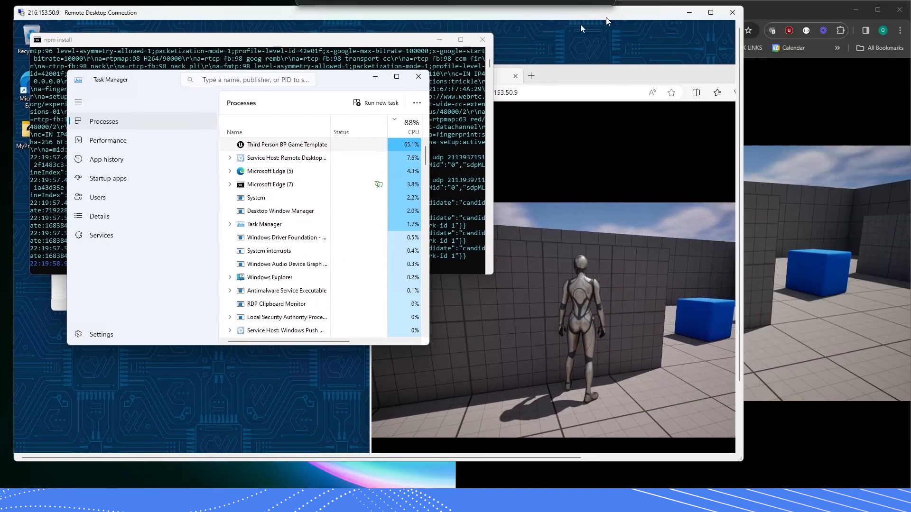
pyautogui.moveTo(606, 18); pyautogui.dragTo(1, 76)
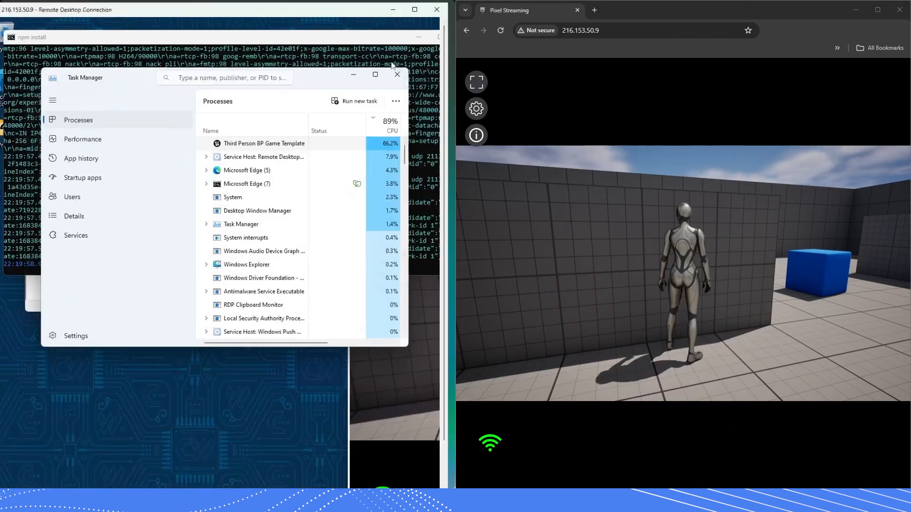
pyautogui.click(631, 11)
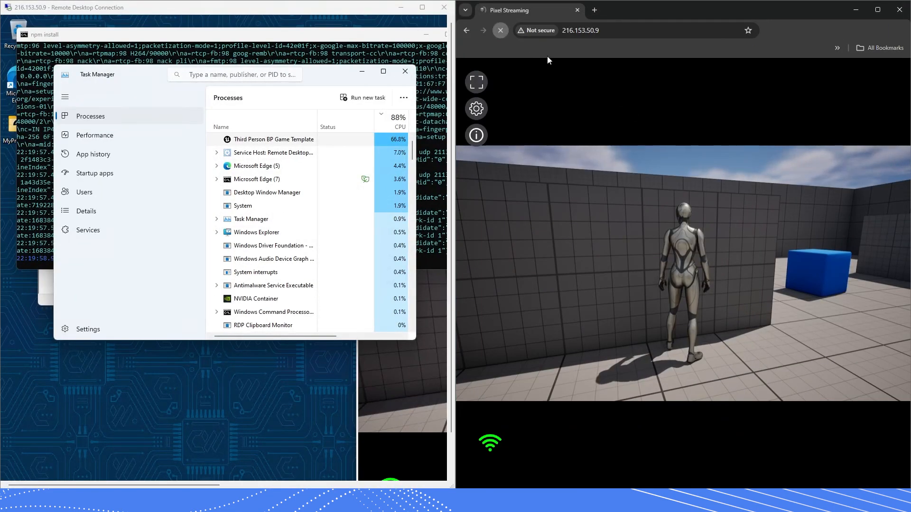
pyautogui.click(501, 30)
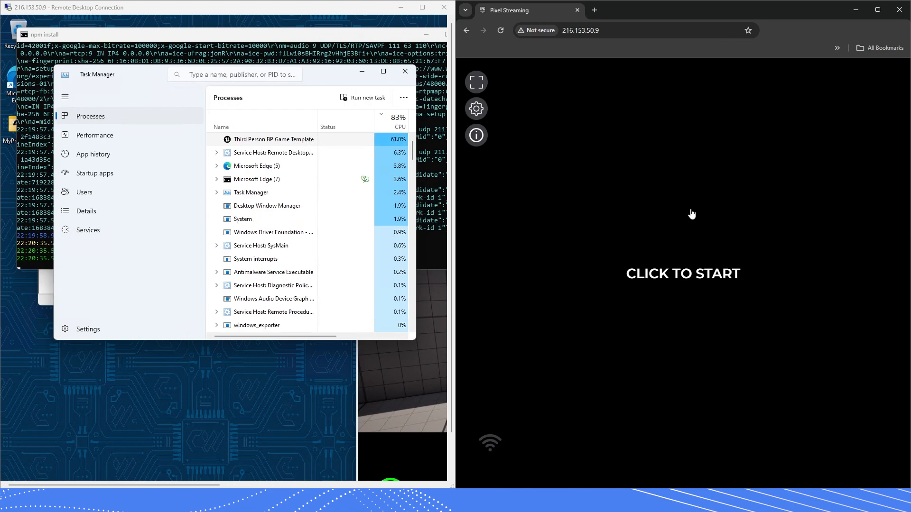
pyautogui.doubleClick(351, 8)
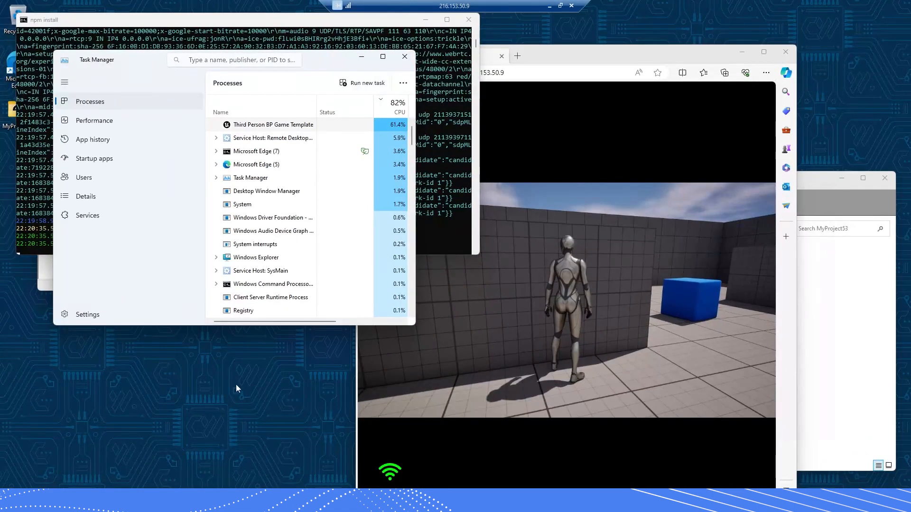
pyautogui.moveTo(682, 61); pyautogui.dragTo(504, 49)
# Open the inner MyProject53 folder in File Explorer within the full-screen remote session
pyautogui.moveTo(716, 188); pyautogui.dragTo(664, 143)
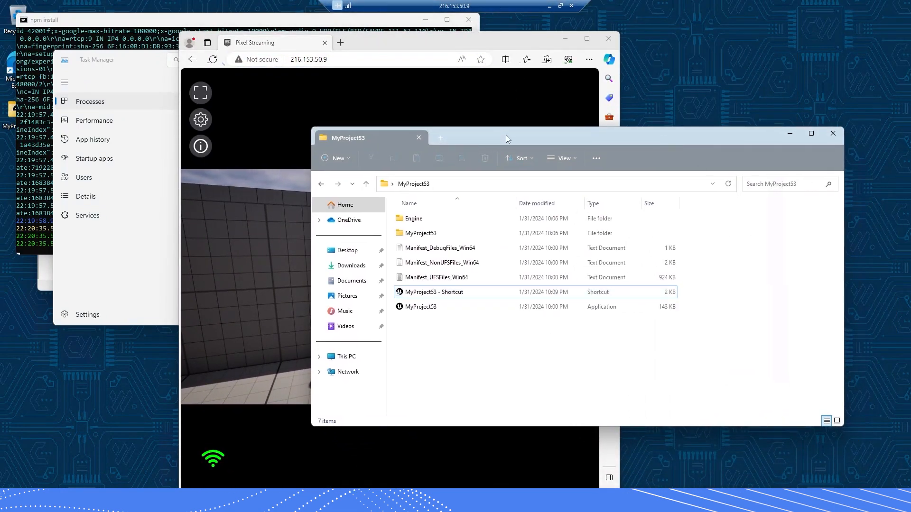
pyautogui.moveTo(506, 134); pyautogui.dragTo(487, 136)
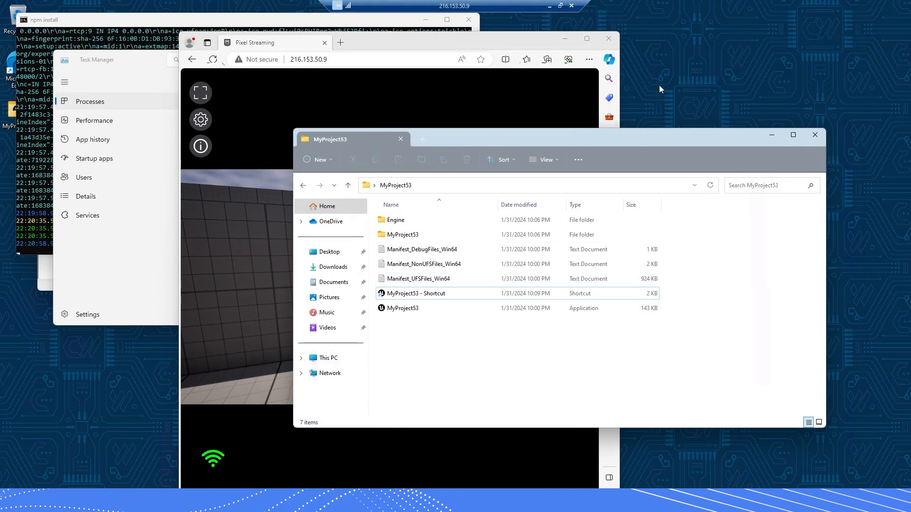
pyautogui.doubleClick(393, 237)
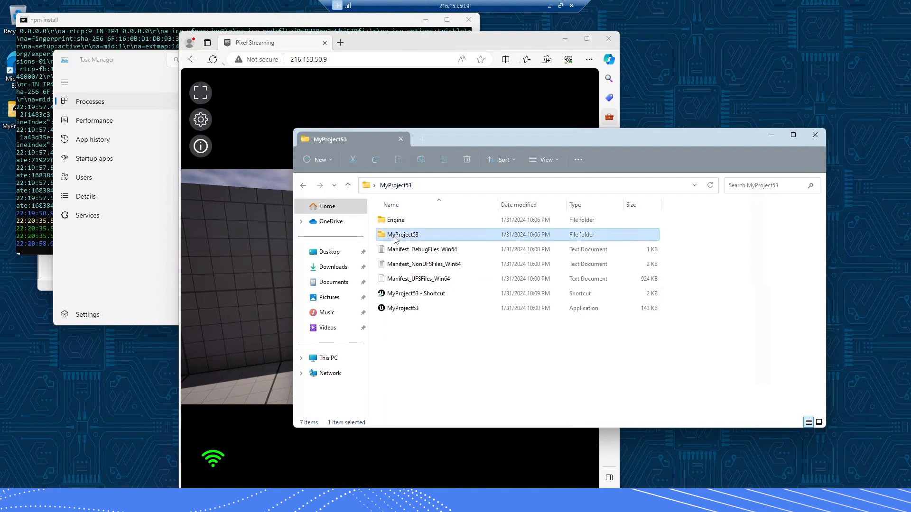
pyautogui.click(559, 6)
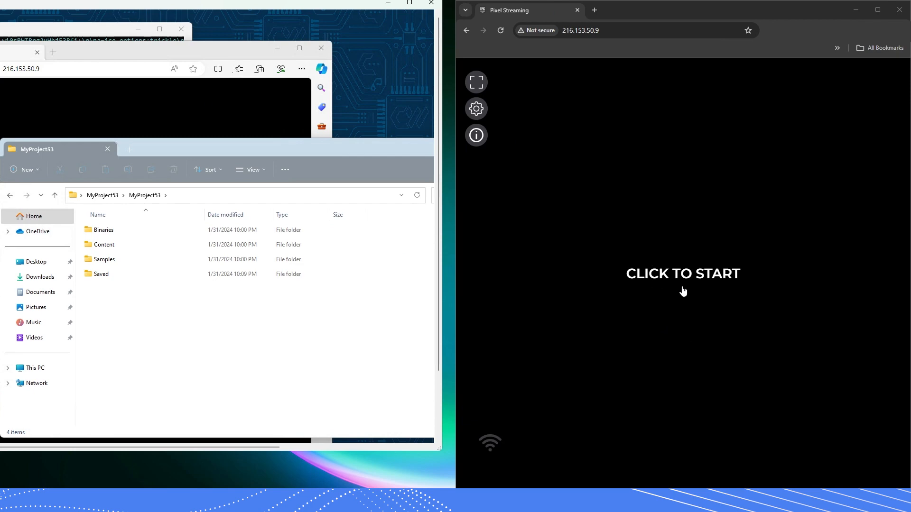
pyautogui.click(410, 4)
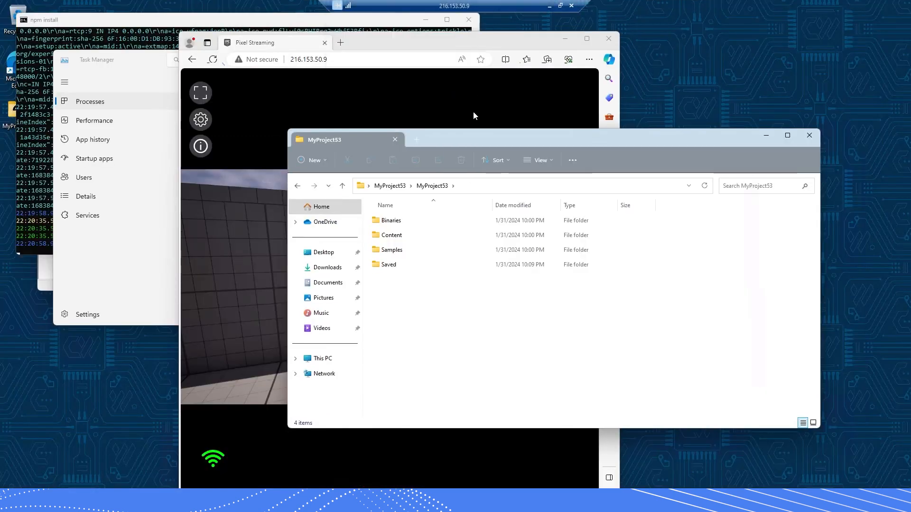
pyautogui.moveTo(593, 136); pyautogui.dragTo(576, 136)
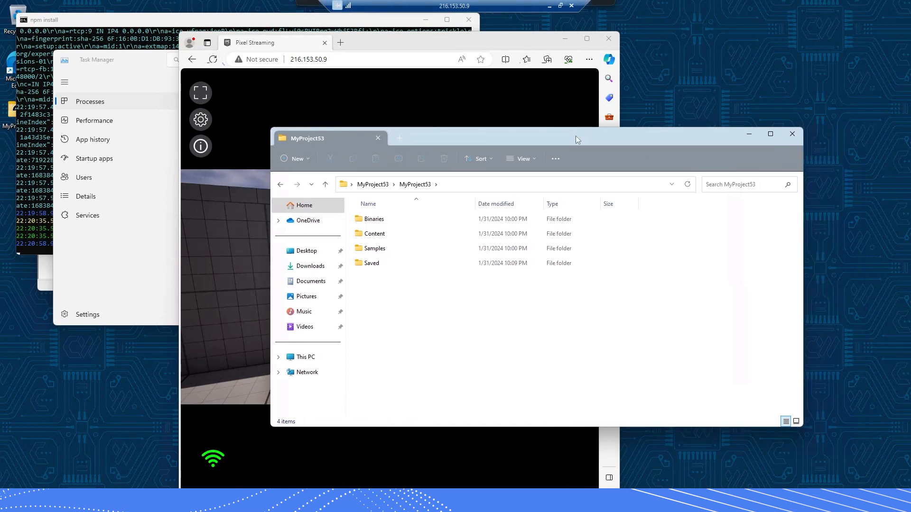
# Close the npm install console and snap the Pixel Streaming browser to the right half
pyautogui.click(195, 22)
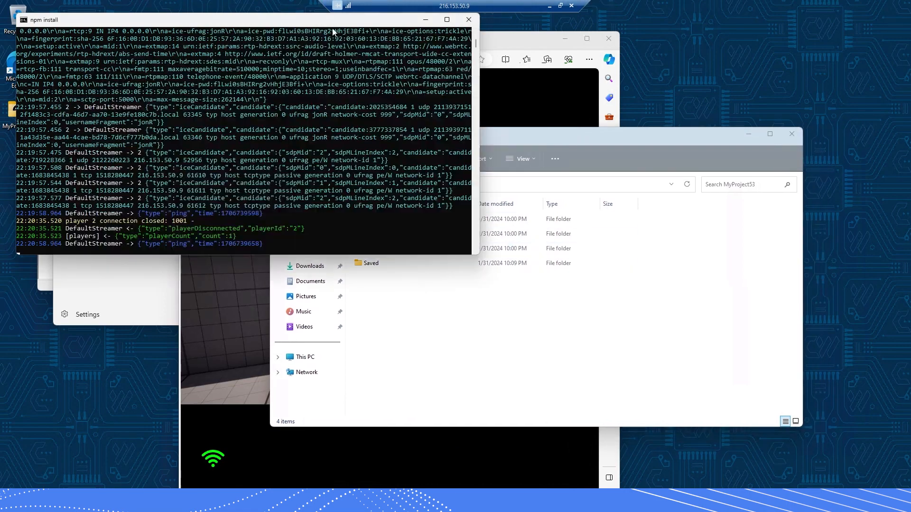
pyautogui.click(469, 20)
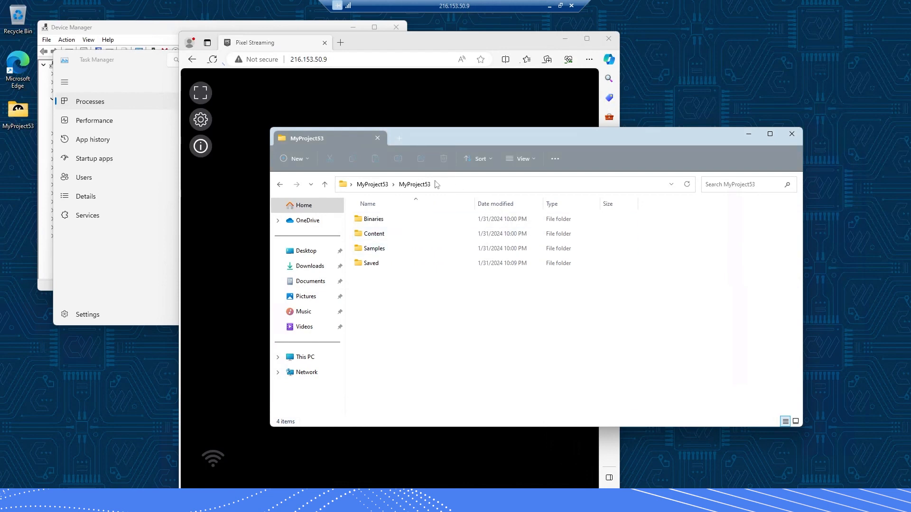
pyautogui.click(560, 5)
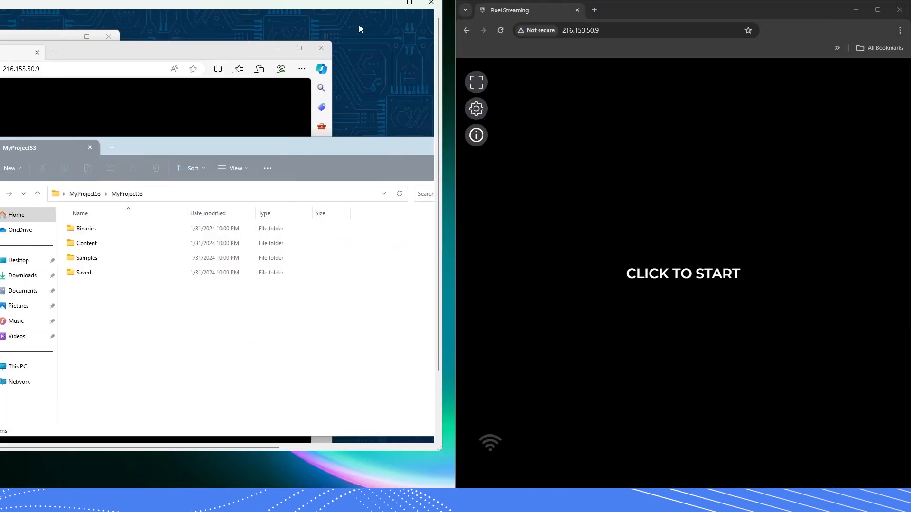
pyautogui.click(672, 273)
pyautogui.moveTo(651, 3); pyautogui.dragTo(645, 4)
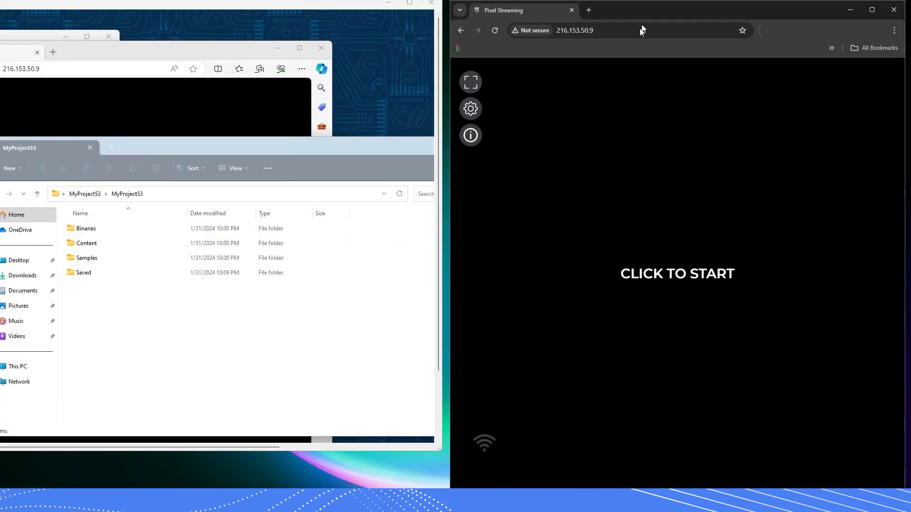
pyautogui.press('super+Right')
pyautogui.click(666, 257)
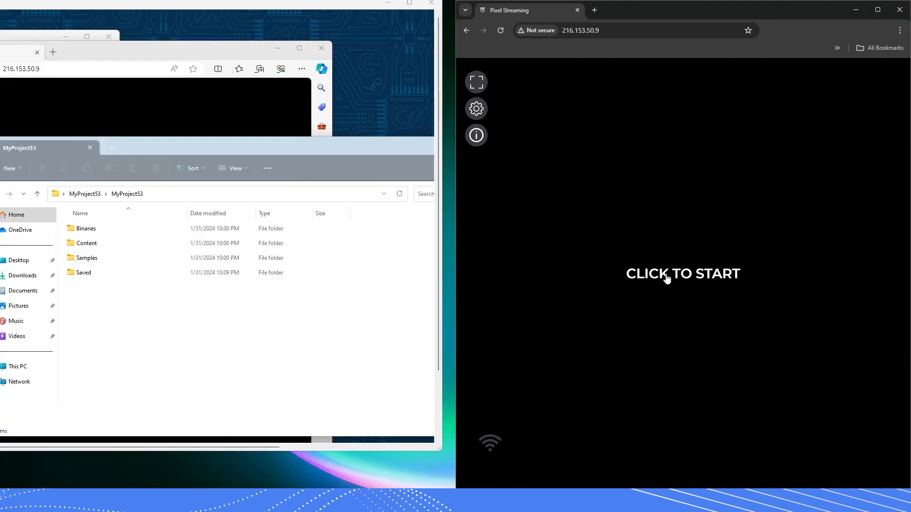
# Return the remote desktop to full screen and shift the MyProject53 folder window left
pyautogui.moveTo(384, 9); pyautogui.dragTo(424, 42)
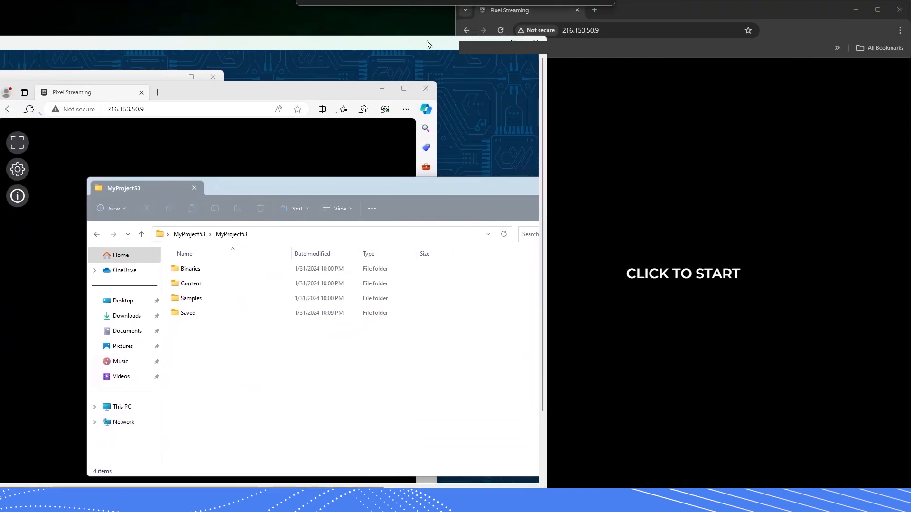
pyautogui.click(657, 7)
pyautogui.moveTo(262, 44); pyautogui.dragTo(271, 1)
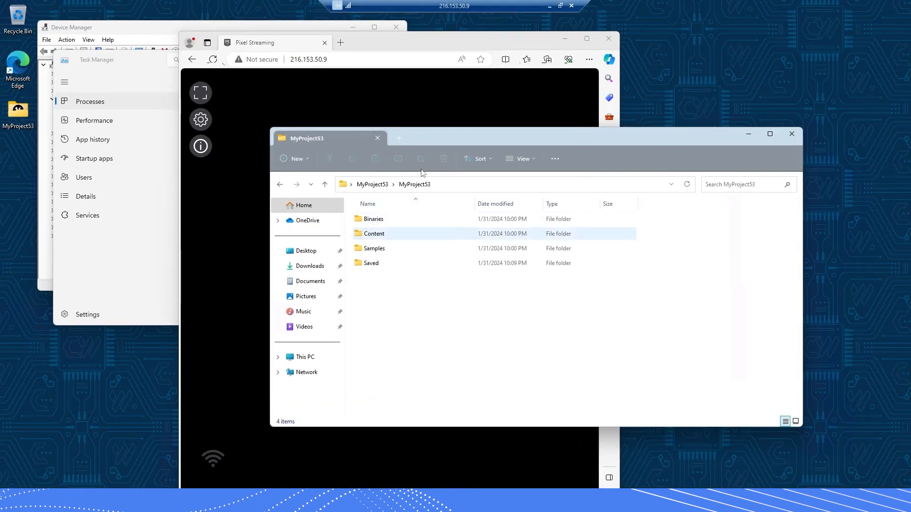
pyautogui.moveTo(417, 135); pyautogui.dragTo(399, 131)
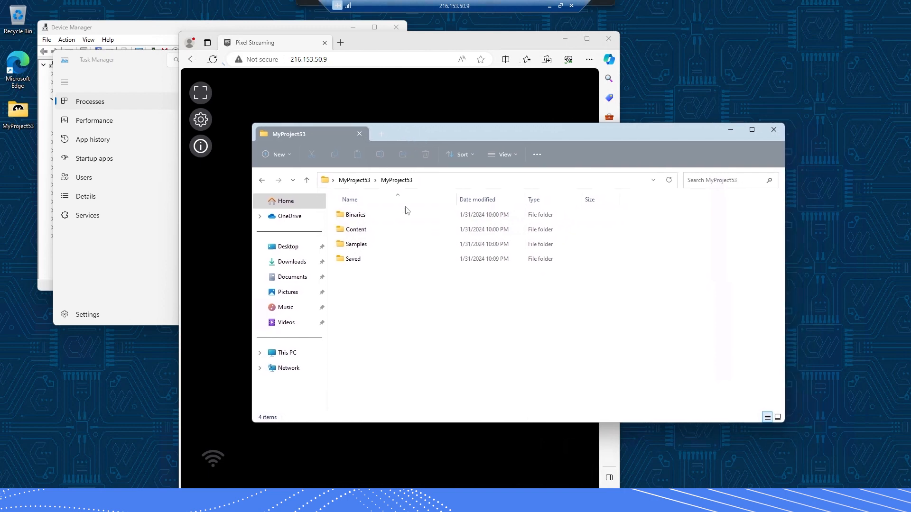
# Navigate through Samples, PixelStreaming and SignallingWebServer to the platform_scripts cmd folder
pyautogui.doubleClick(365, 244)
pyautogui.doubleClick(365, 216)
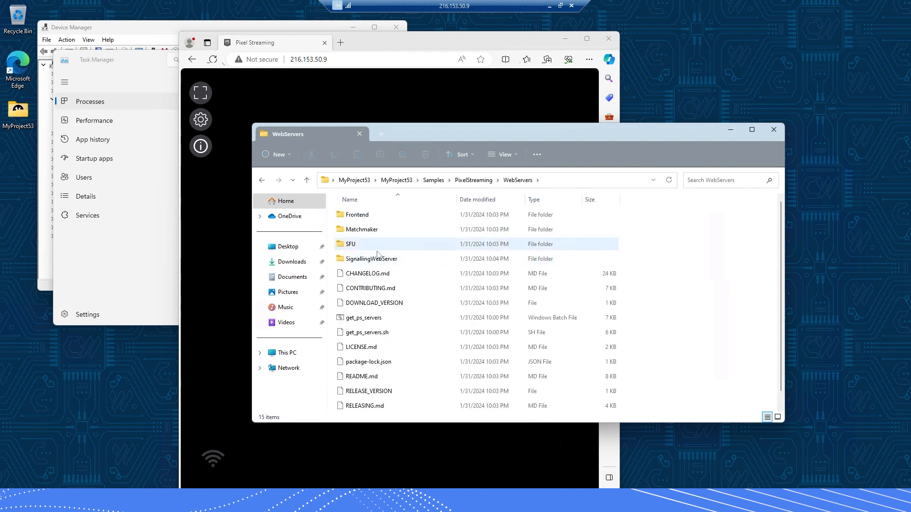
pyautogui.doubleClick(374, 258)
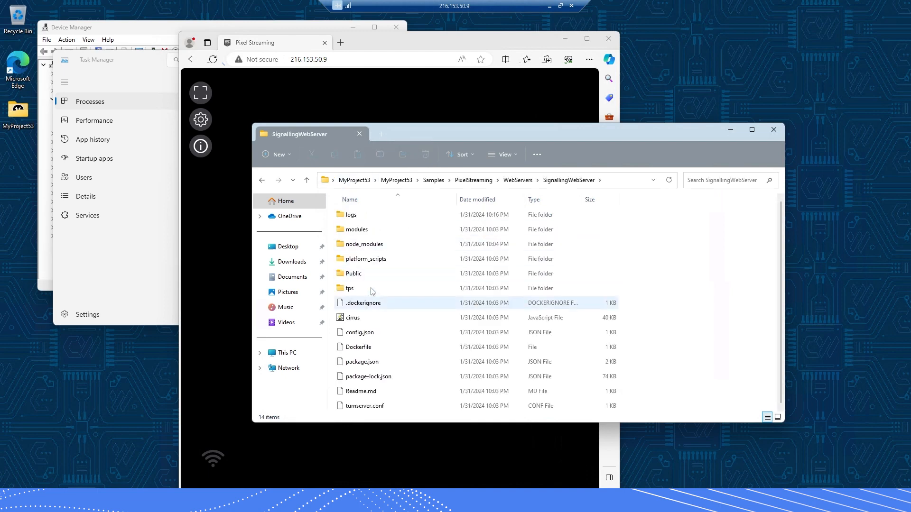
pyautogui.doubleClick(375, 258)
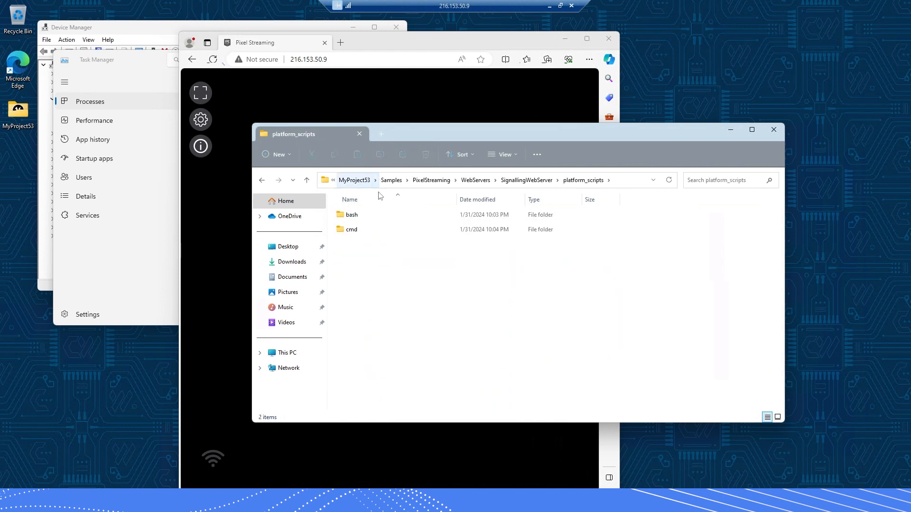
pyautogui.doubleClick(377, 229)
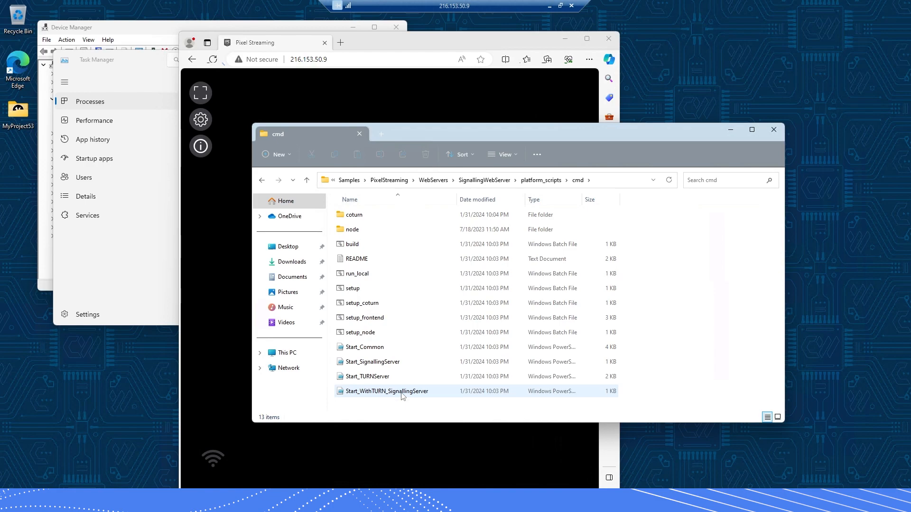
# Review the Start_WithTURN_SignallingServer script in Notepad, then close it without changes
pyautogui.doubleClick(401, 392)
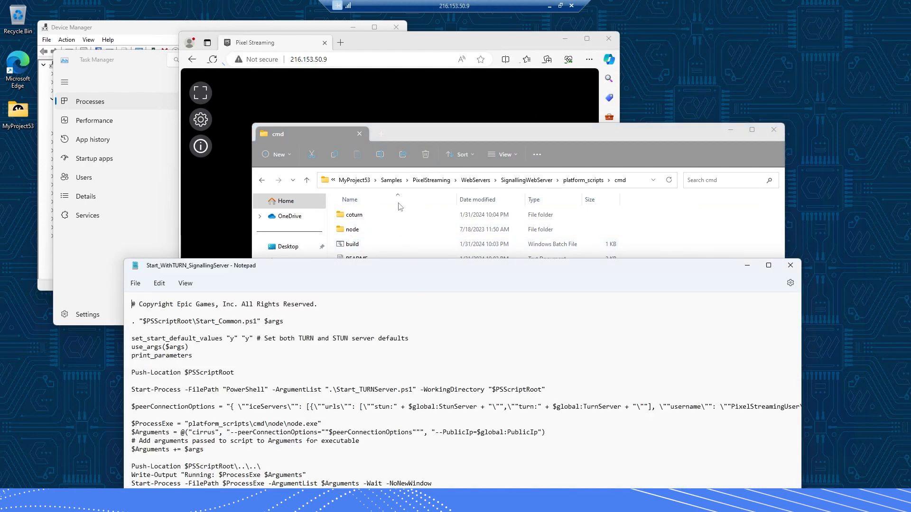
pyautogui.moveTo(399, 203); pyautogui.dragTo(398, 133)
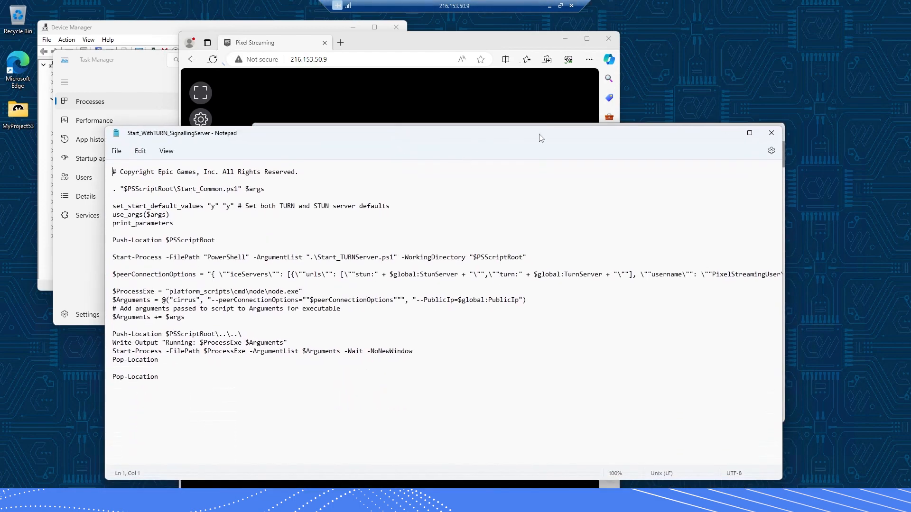
pyautogui.click(772, 134)
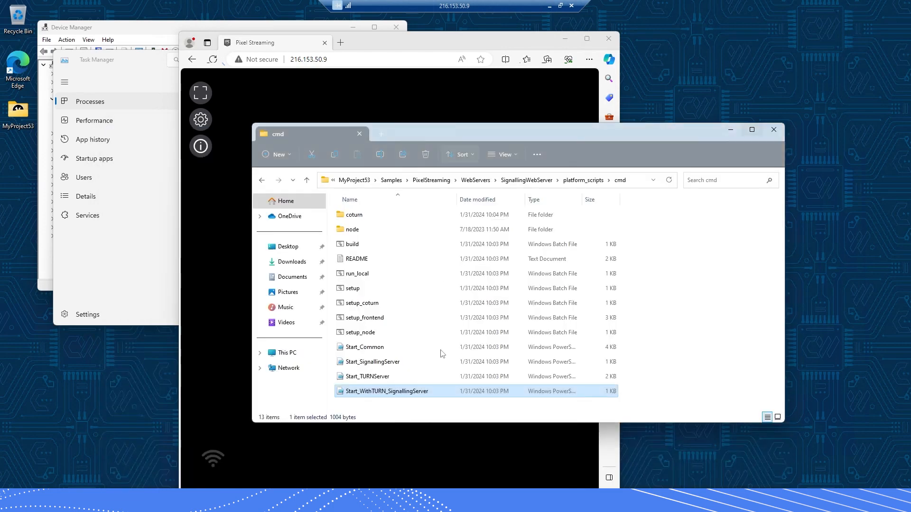
# Run Start_WithTURN_SignallingServer with PowerShell and allow it through the firewall on Private networks
pyautogui.rightClick(365, 392)
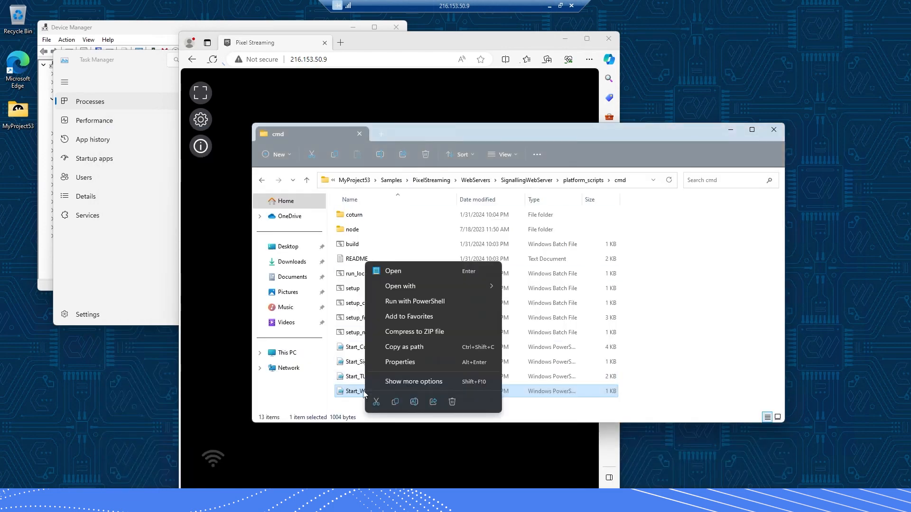
pyautogui.click(408, 300)
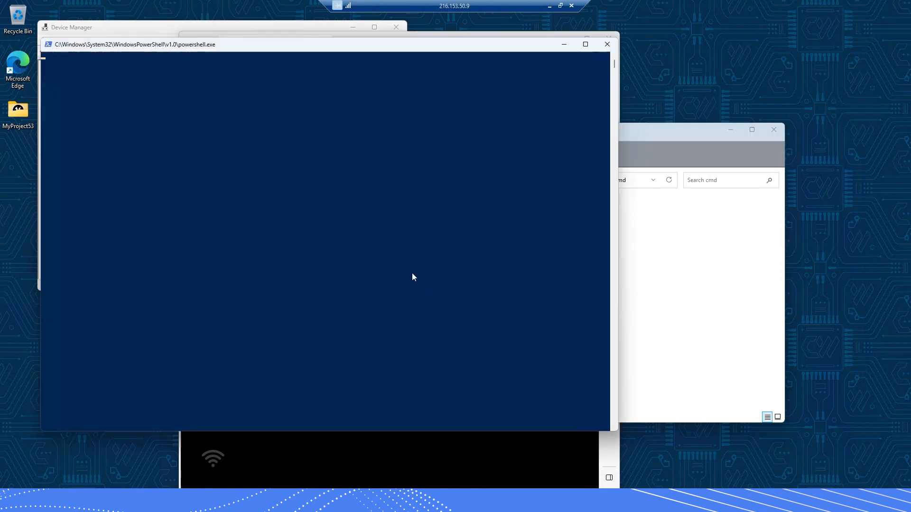
pyautogui.click(637, 129)
pyautogui.rightClick(395, 393)
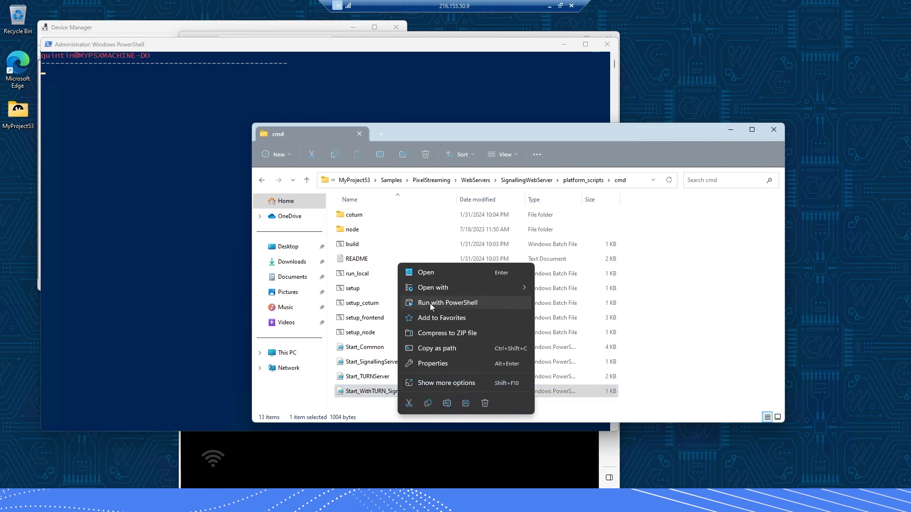
pyautogui.click(460, 306)
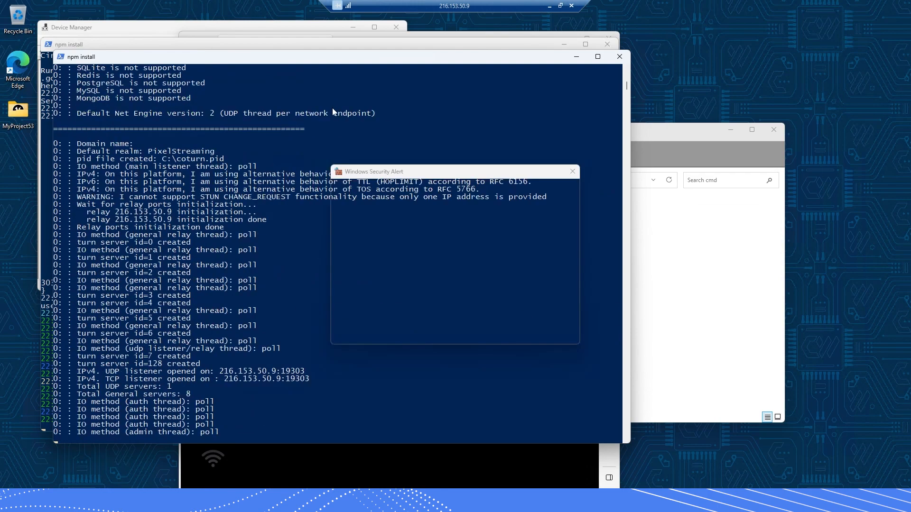
pyautogui.click(380, 277)
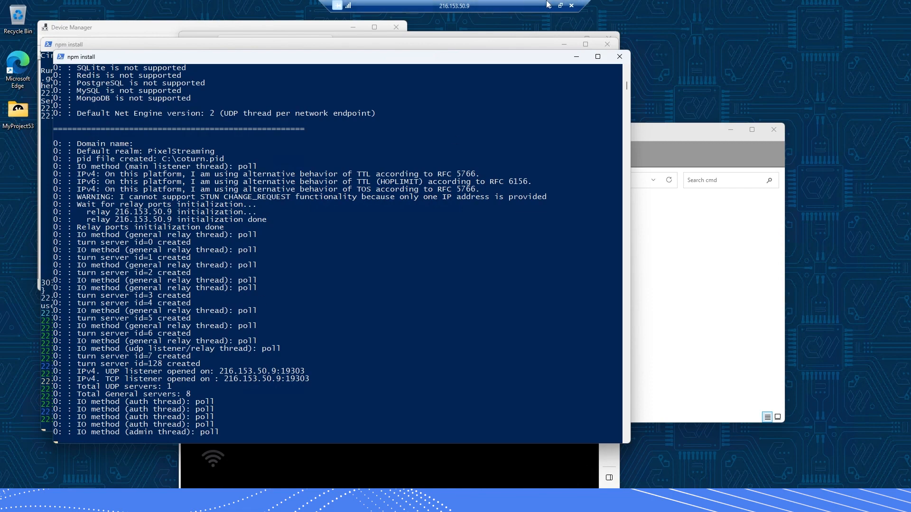
# Snap the remote desktop to the left half, reload the Pixel Streaming page and start the stream
pyautogui.click(560, 6)
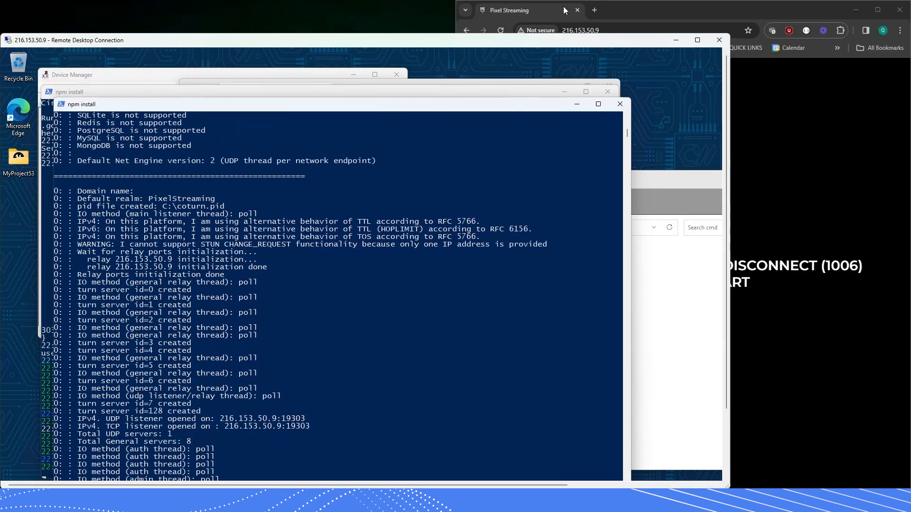
pyautogui.moveTo(492, 44); pyautogui.dragTo(502, 34)
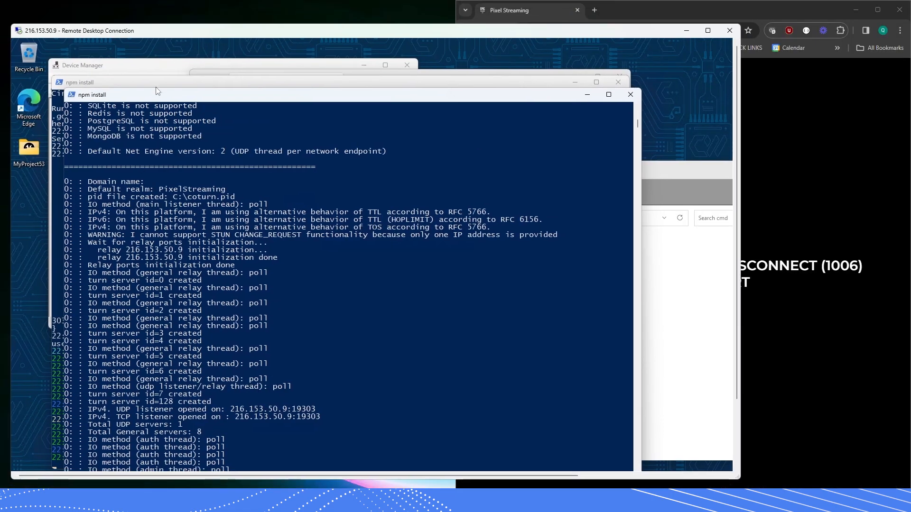
pyautogui.press('super+Left')
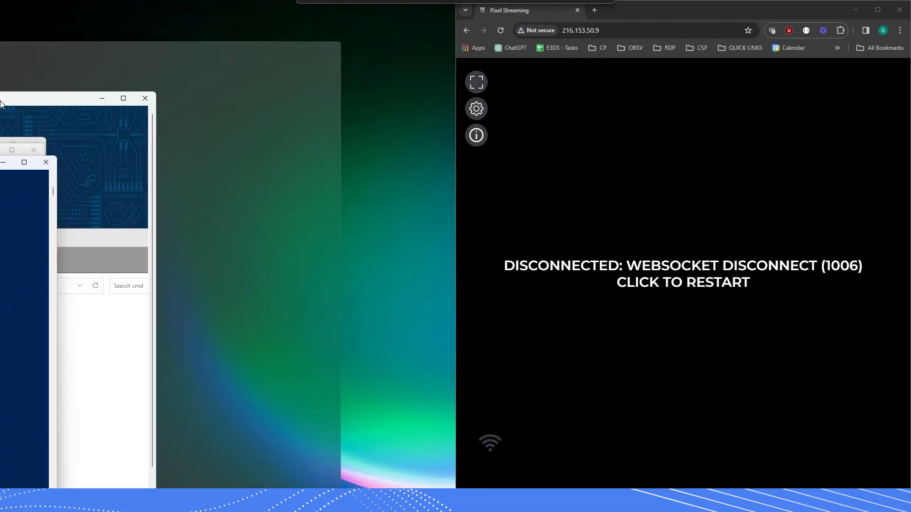
pyautogui.click(500, 30)
pyautogui.click(686, 275)
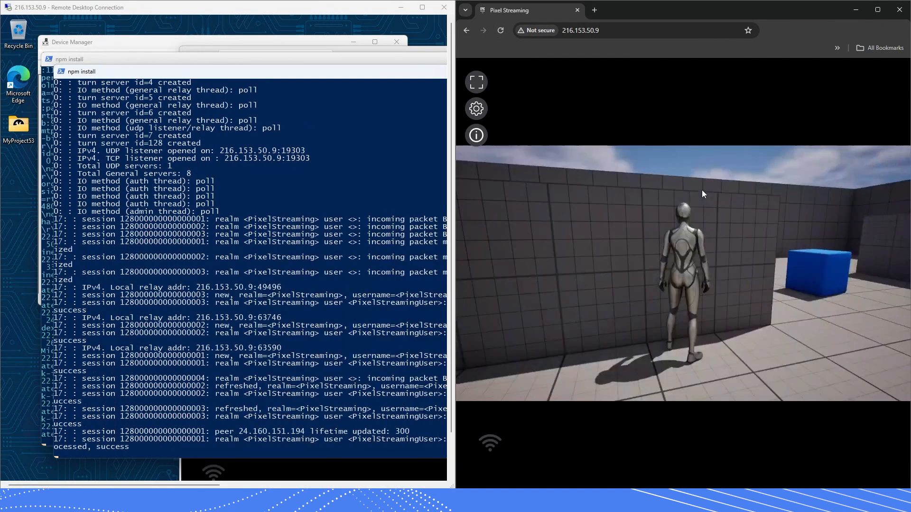
# Turn the camera and run the third-person character forward along the wall with W, then release control
pyautogui.rightClick(703, 242)
pyautogui.click(624, 234)
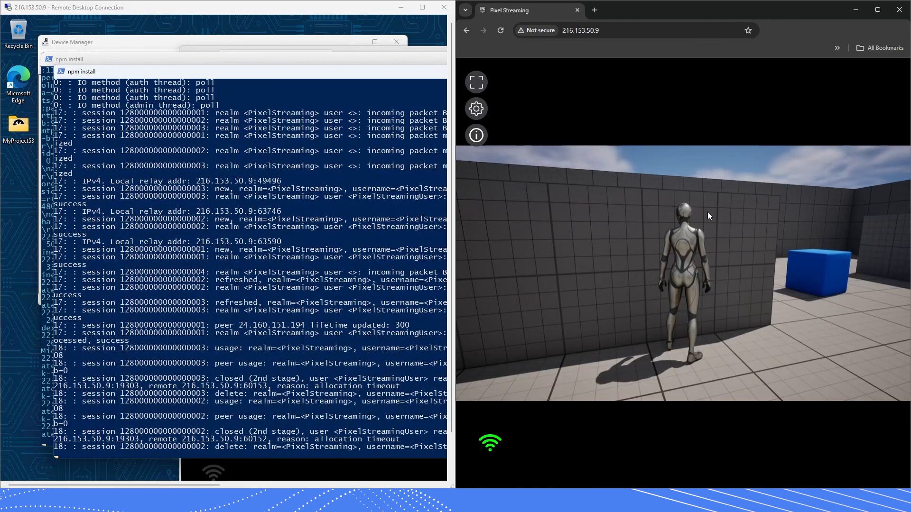
pyautogui.click(623, 233)
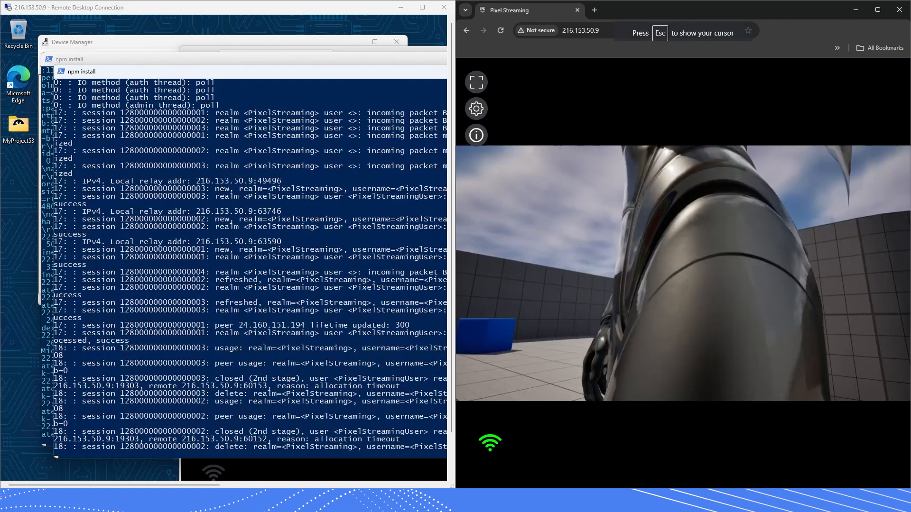
pyautogui.press('w')
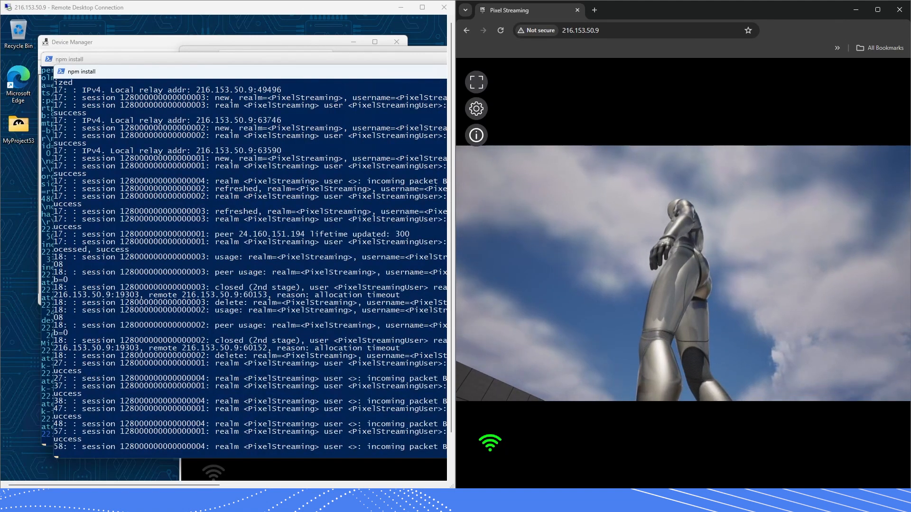
pyautogui.hotkey('alt', 'Tab')
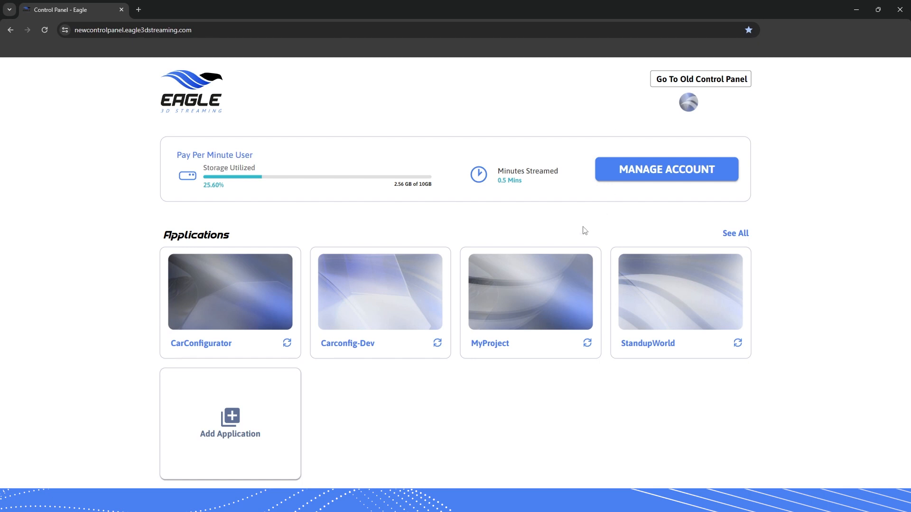
# Play the MyProject app from its Streaming Links and click into the streamed third-person scene
pyautogui.click(510, 315)
pyautogui.click(635, 192)
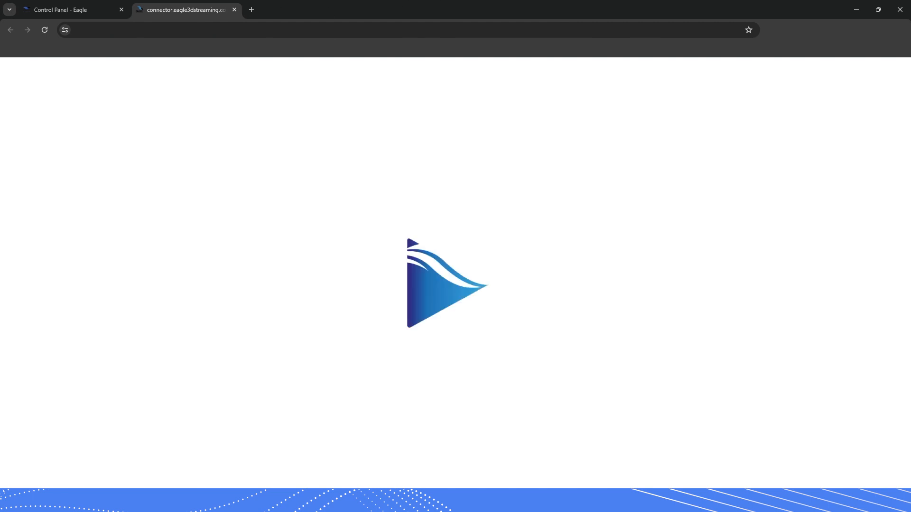
pyautogui.click(444, 282)
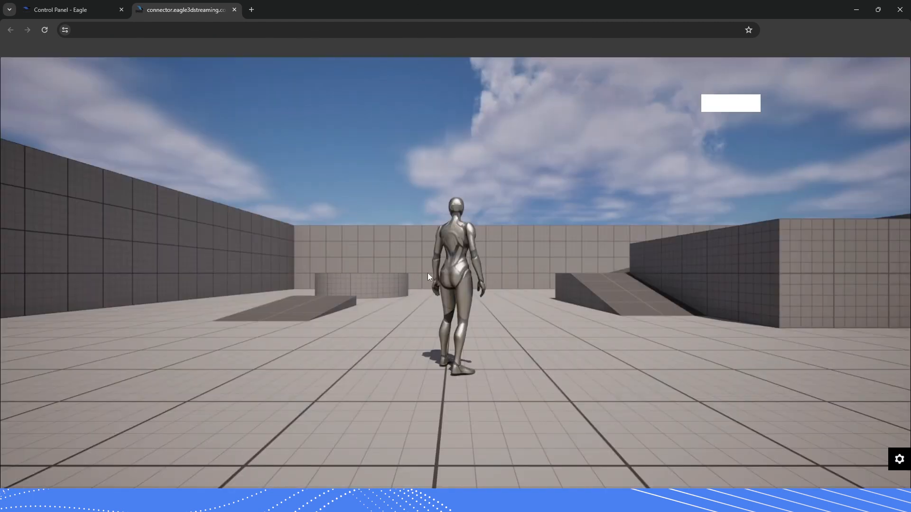